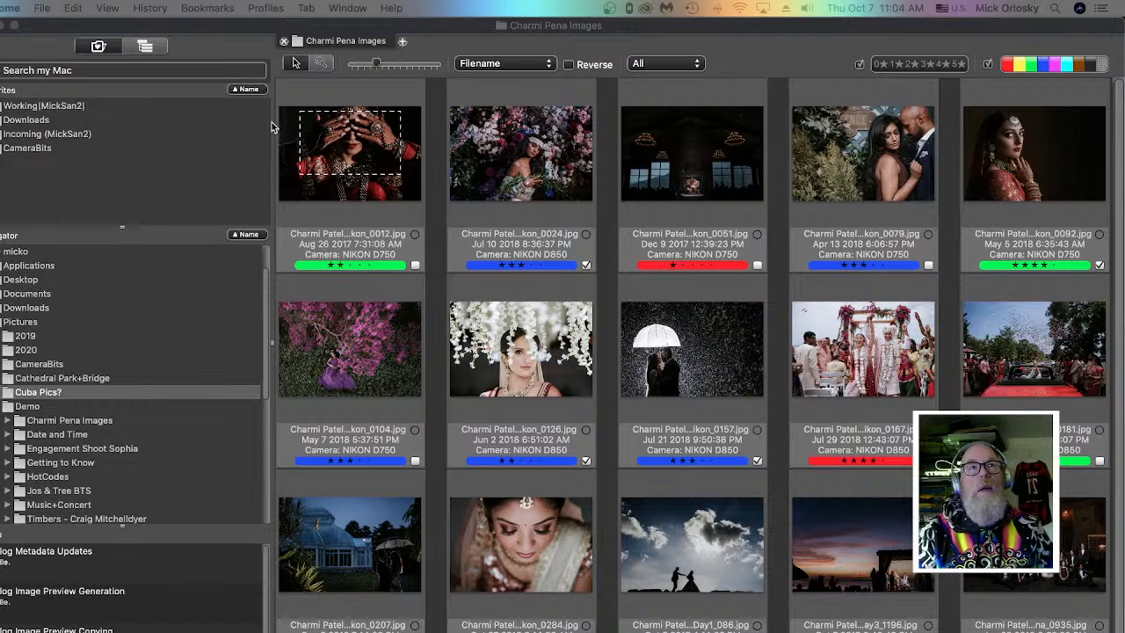
- Select the first image folder inside Demo in the Navigator and slightly narrow the sidebar
{"action": "left_click", "coordinate": [660, 27]}
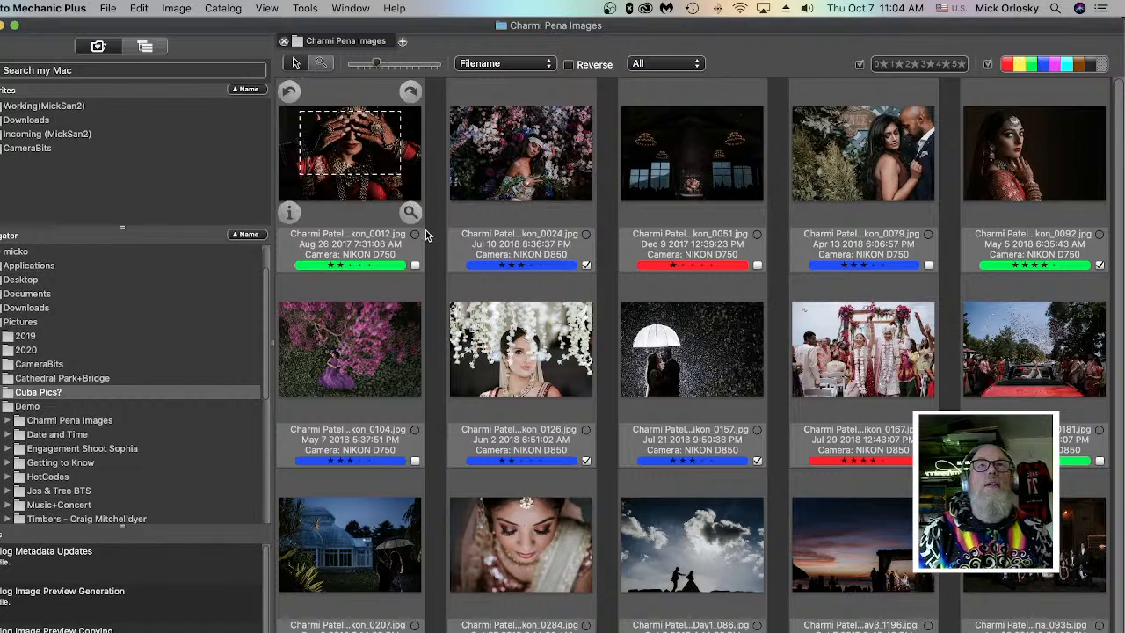
{"action": "left_click", "coordinate": [68, 421]}
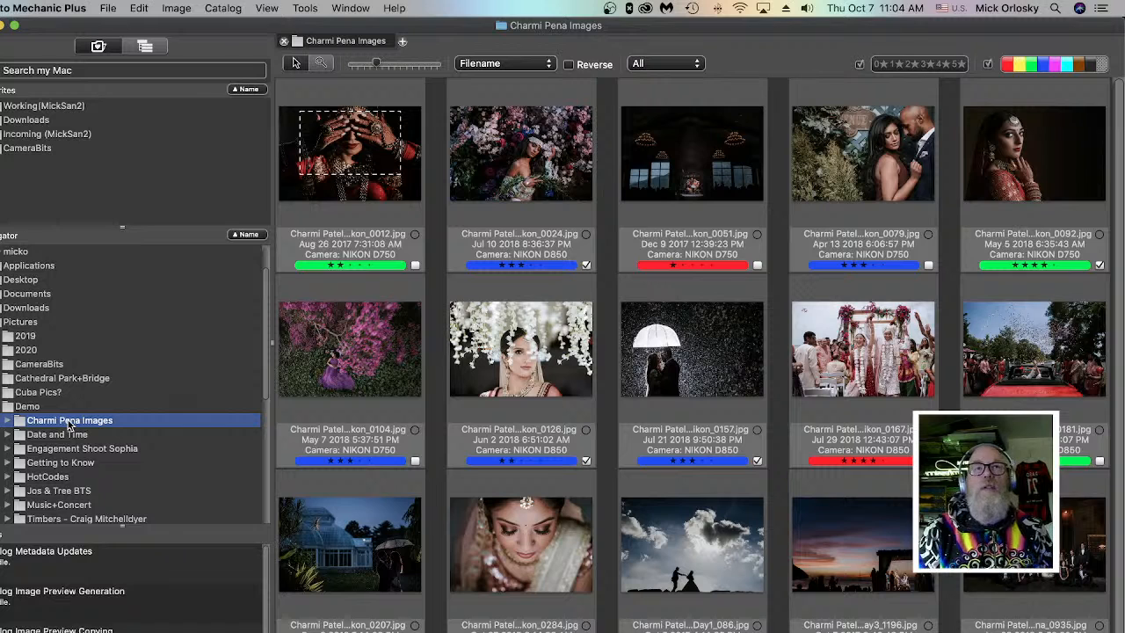
{"action": "mouse_move", "coordinate": [627, 237]}
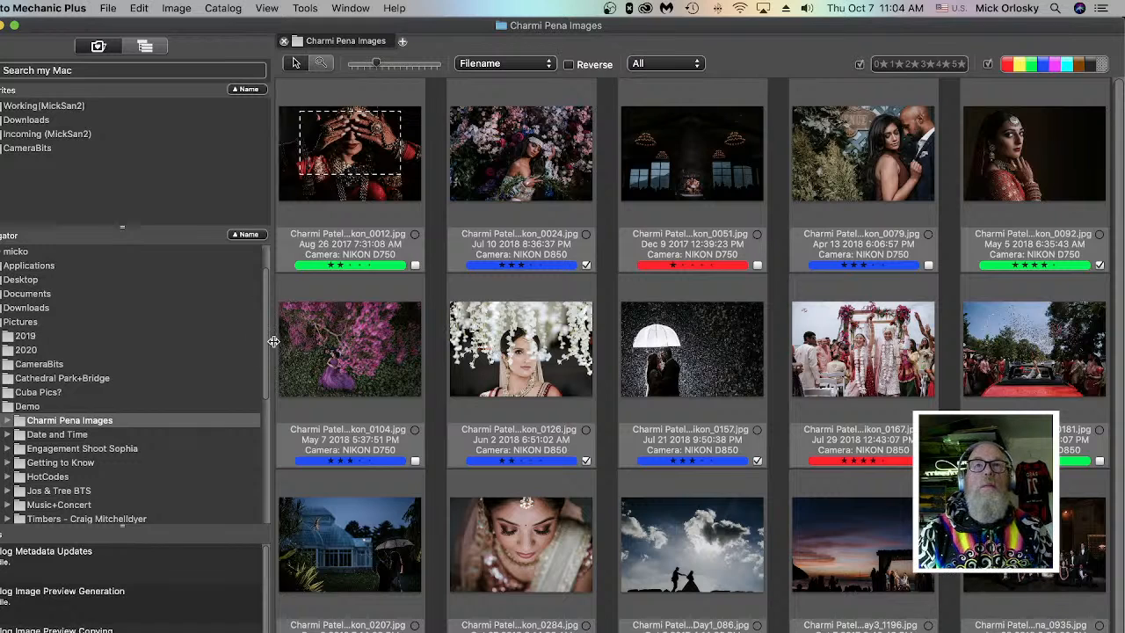
{"action": "left_click_drag", "start_coordinate": [273, 341], "coordinate": [265, 341]}
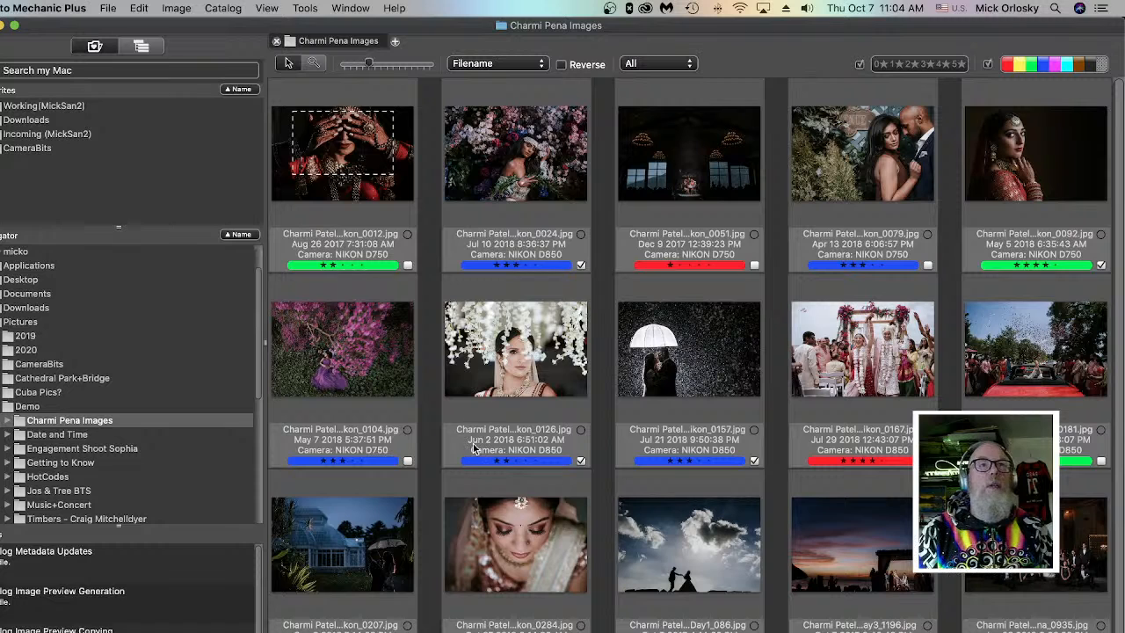
- Reveal the selected image folder in Finder and close the Finder window after viewing its files
{"action": "right_click", "coordinate": [111, 421]}
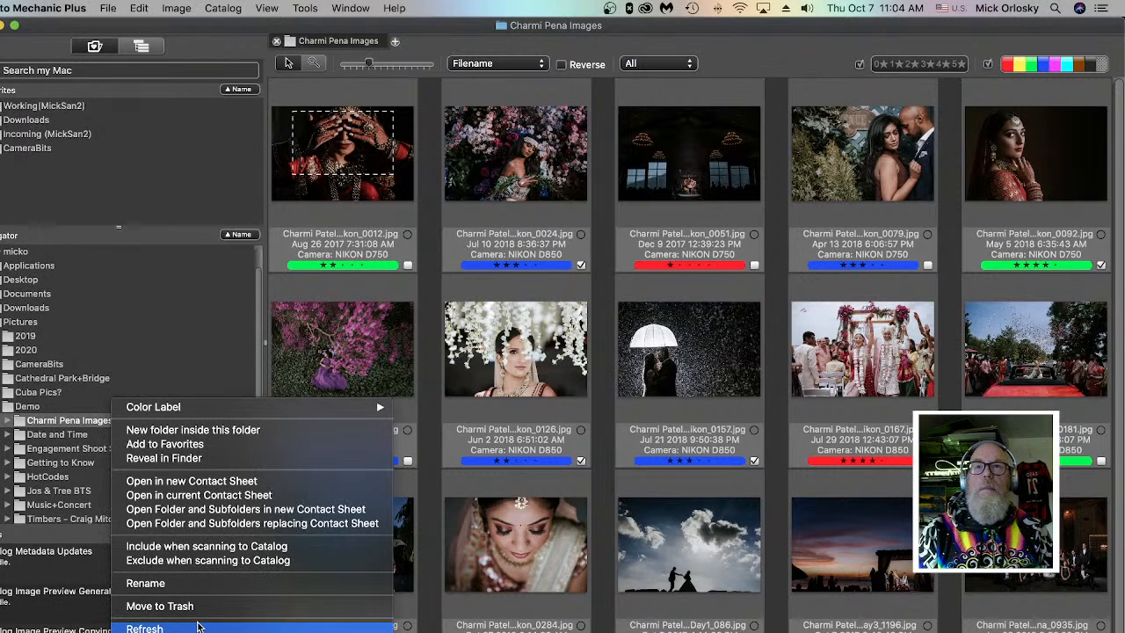
{"action": "left_click", "coordinate": [213, 458]}
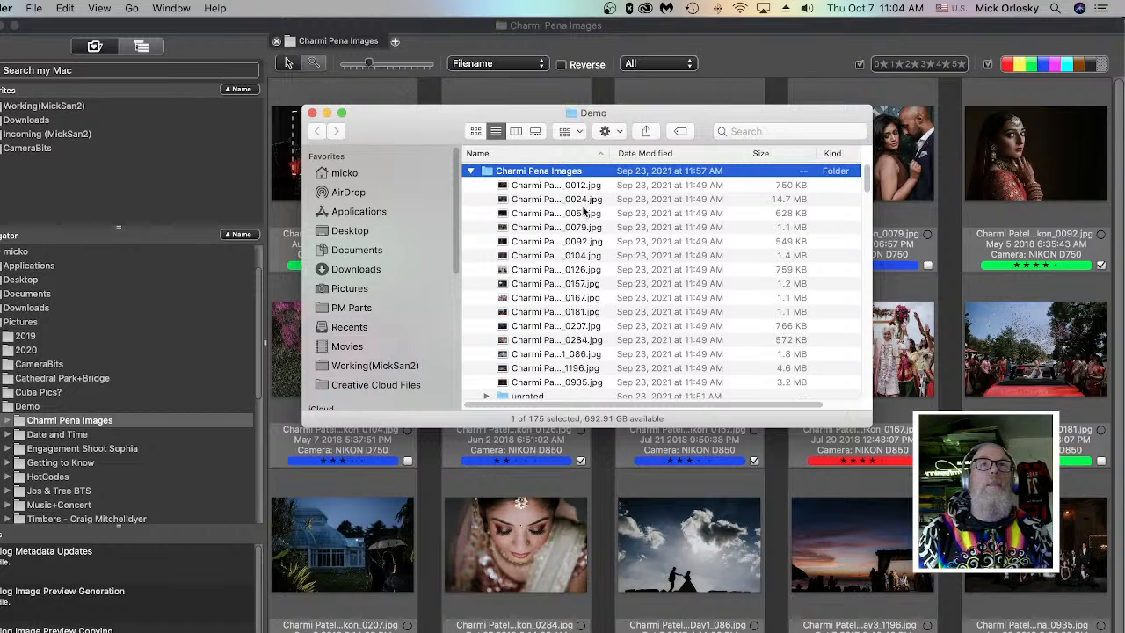
{"action": "left_click", "coordinate": [312, 114]}
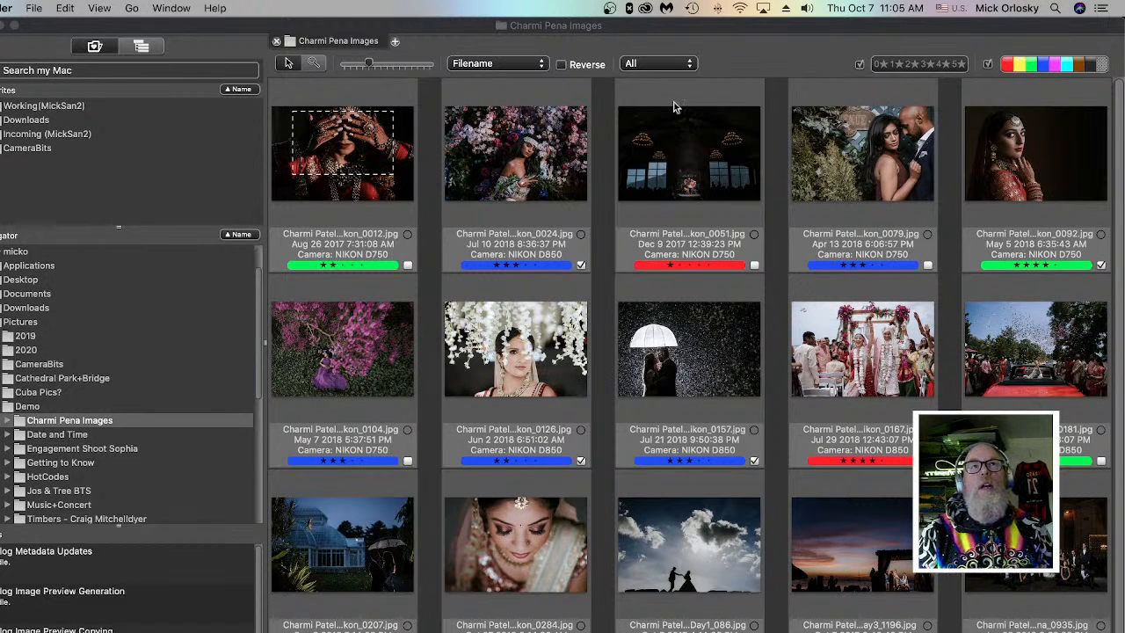
- Select the bride photo ending in 0126 and try to move it into the engagement shoot folder under Demo
{"action": "left_click", "coordinate": [595, 354]}
{"action": "left_click", "coordinate": [527, 359]}
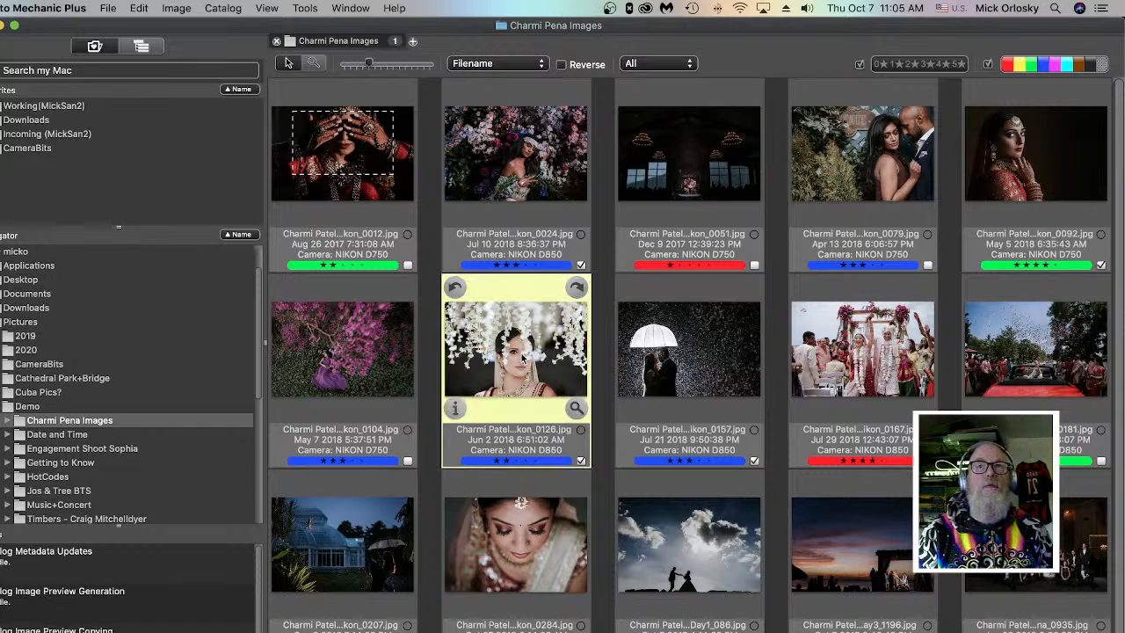
{"action": "left_click_drag", "start_coordinate": [522, 357], "coordinate": [104, 448]}
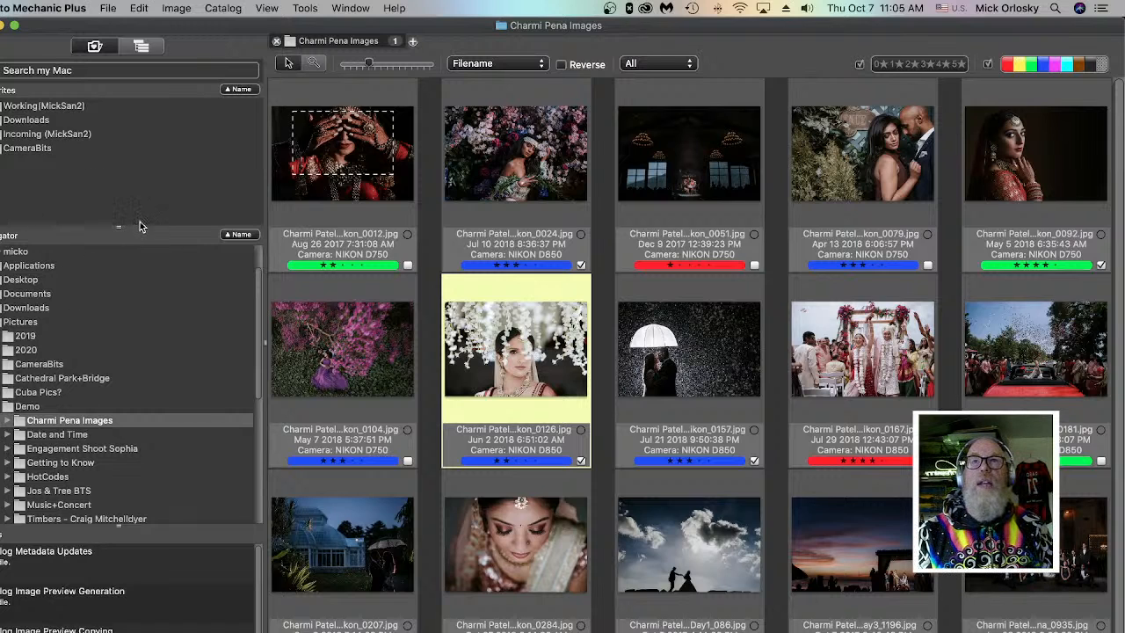
- Enlarge the Navigator area and add the Demo folder from Pictures to the Favorites
{"action": "left_click_drag", "start_coordinate": [118, 243], "coordinate": [117, 207]}
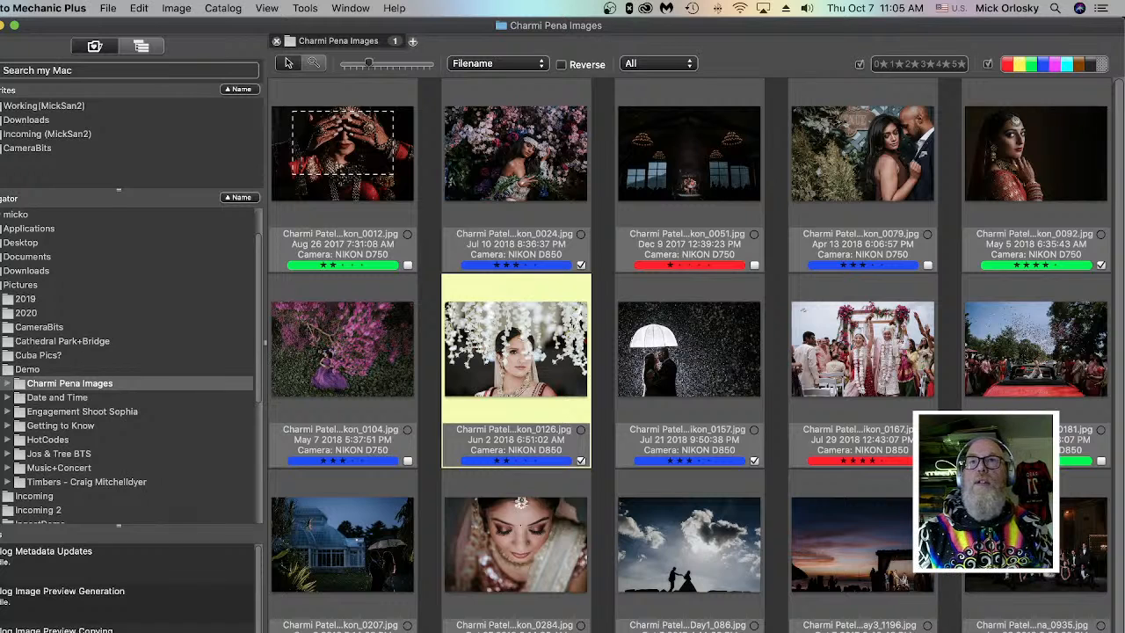
{"action": "left_click", "coordinate": [2, 284]}
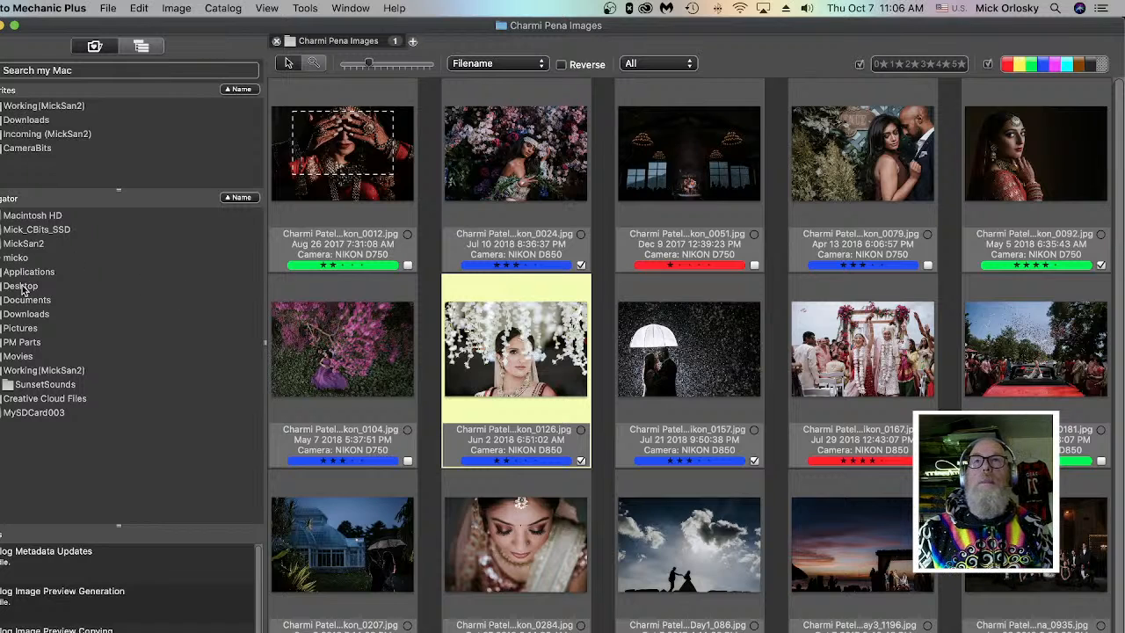
{"action": "left_click", "coordinate": [0, 328]}
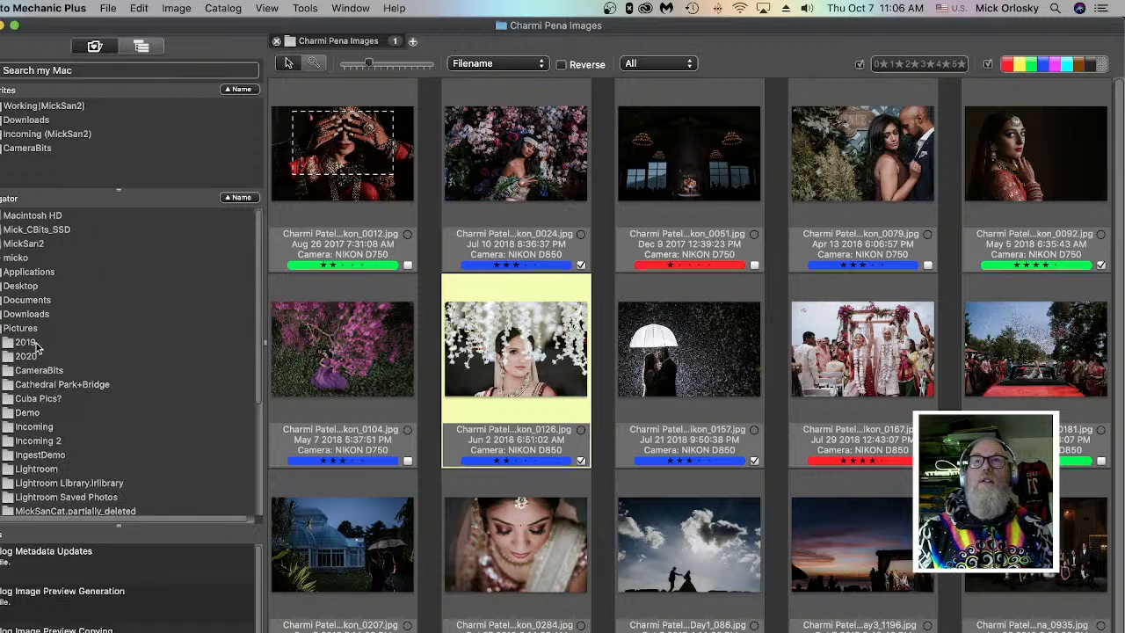
{"action": "left_click", "coordinate": [37, 413]}
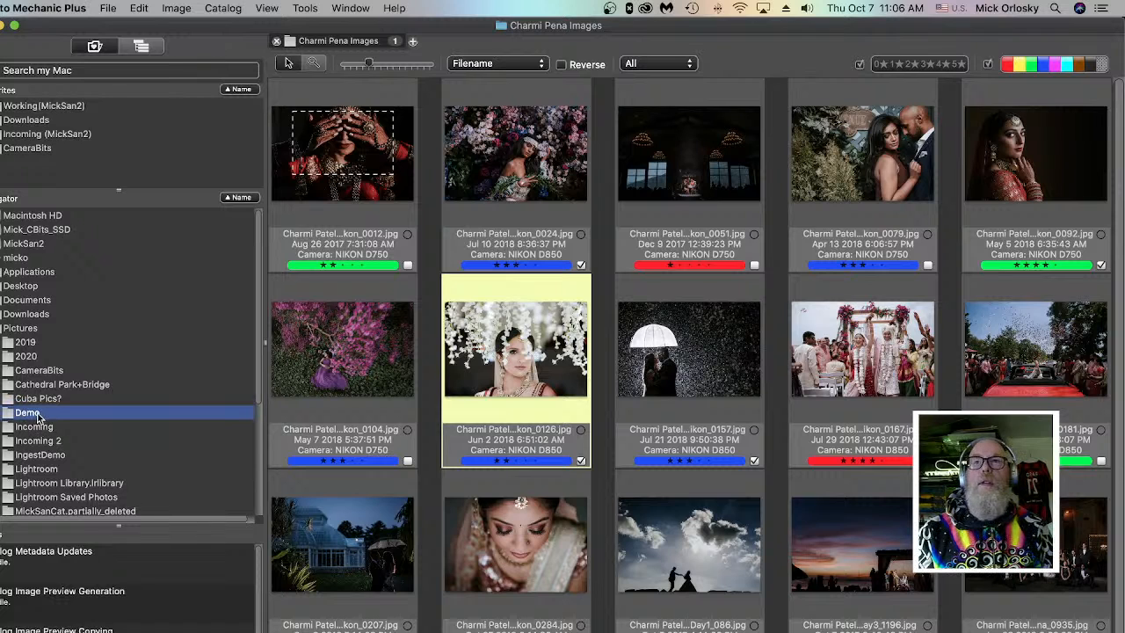
{"action": "left_click_drag", "start_coordinate": [37, 413], "coordinate": [50, 173]}
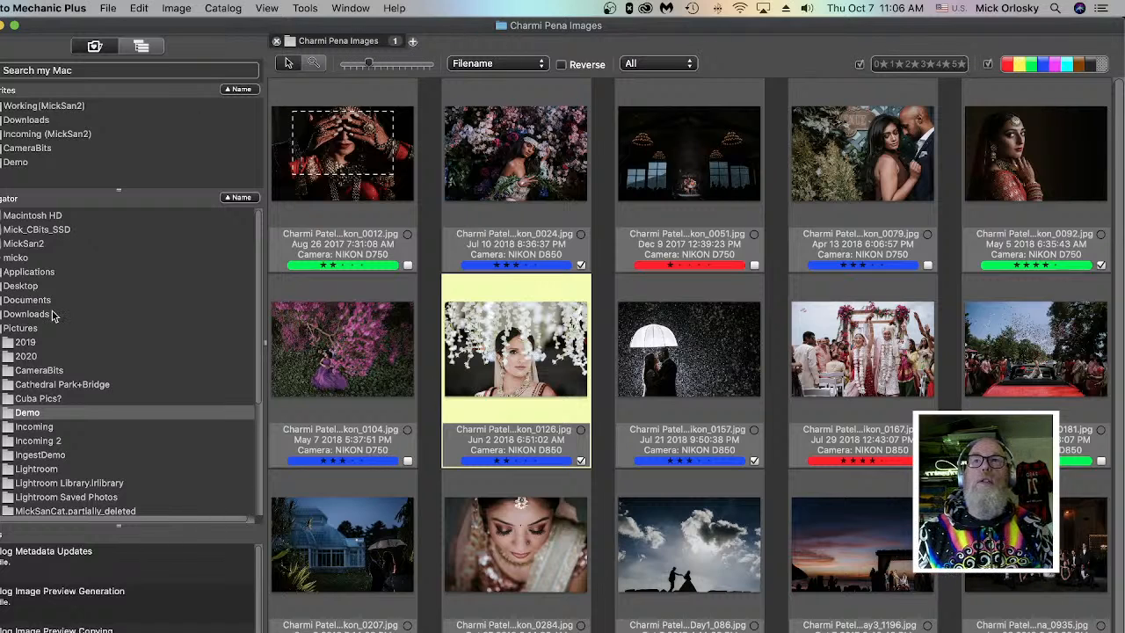
- Open the engagement shoot folder from Demo as a second contact sheet and switch back and forth between both sheets
{"action": "left_click", "coordinate": [4, 413]}
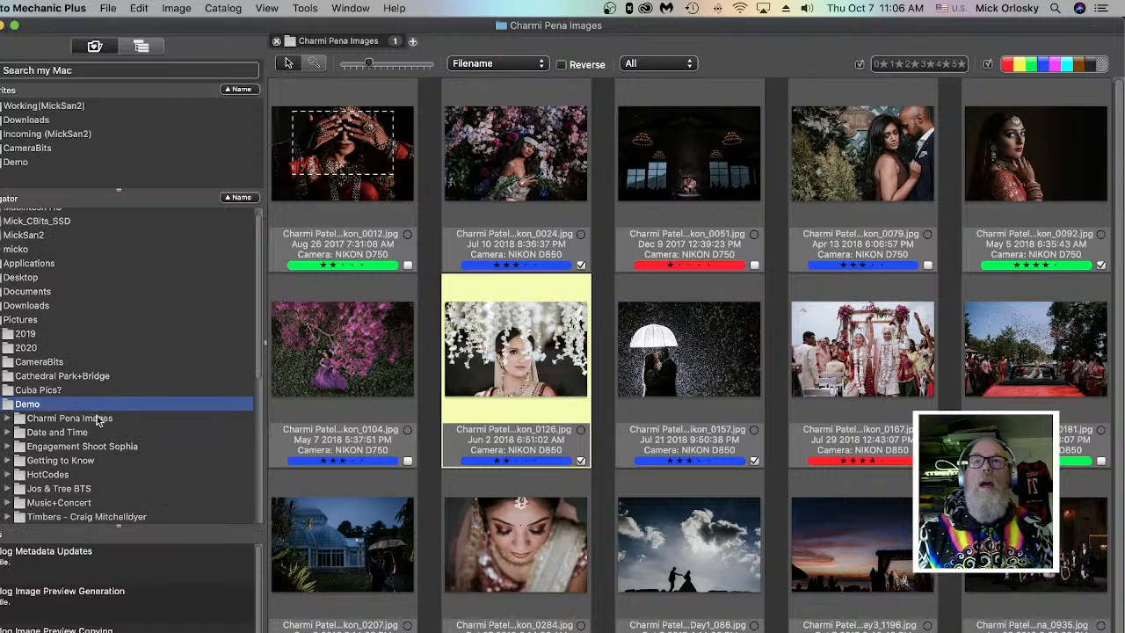
{"action": "left_click", "coordinate": [85, 449]}
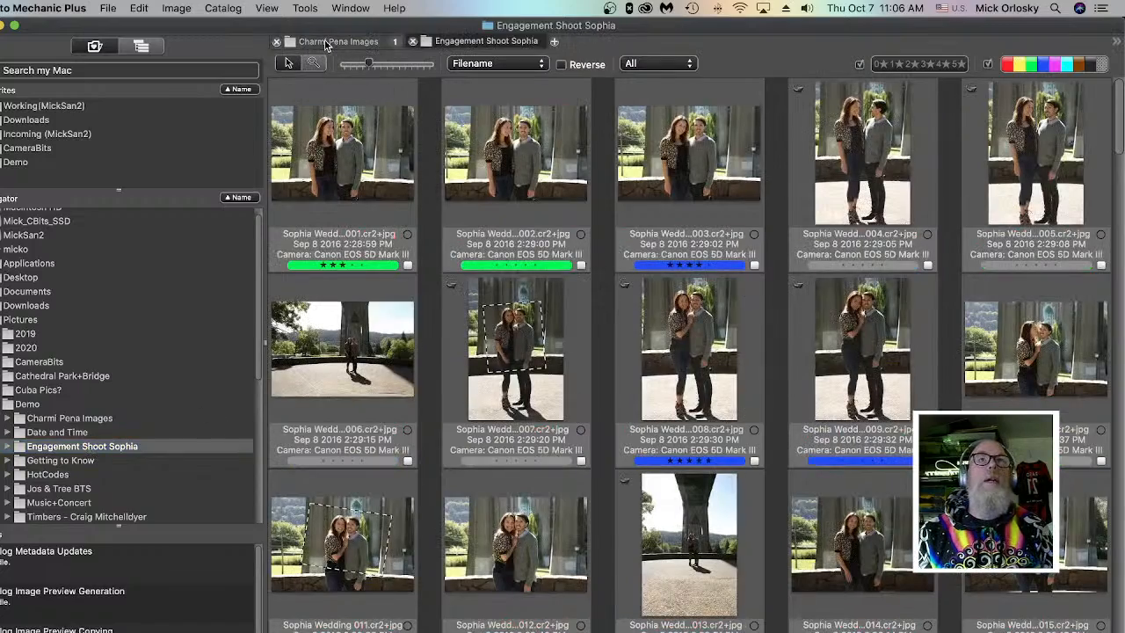
{"action": "left_click", "coordinate": [329, 42]}
{"action": "left_click", "coordinate": [449, 41]}
{"action": "left_click", "coordinate": [343, 44]}
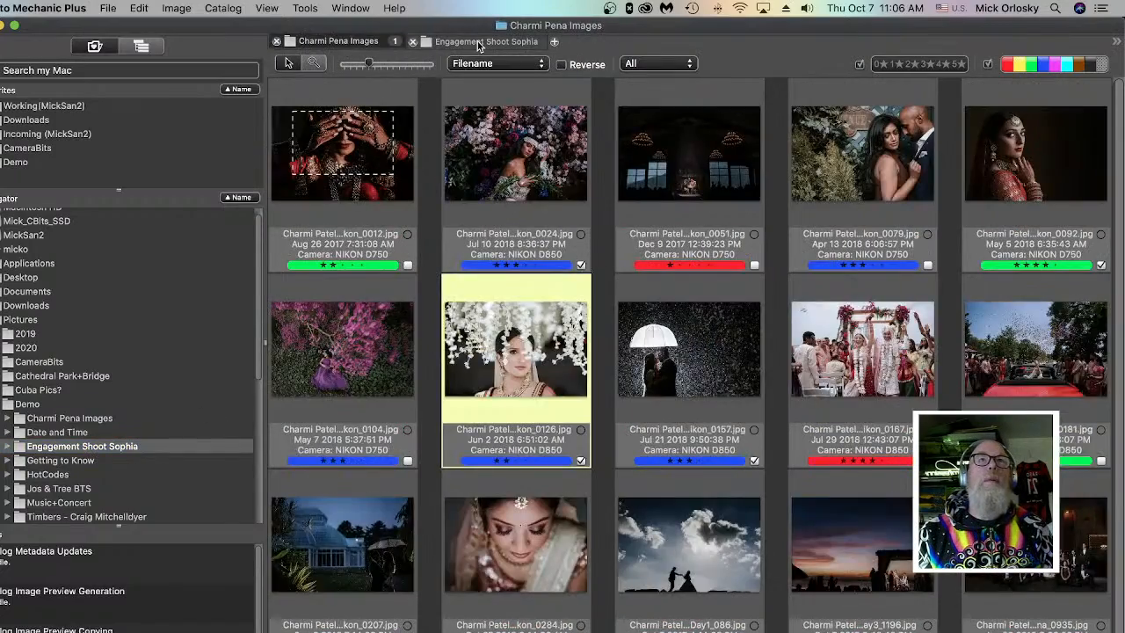
{"action": "left_click", "coordinate": [479, 42]}
{"action": "left_click", "coordinate": [378, 41]}
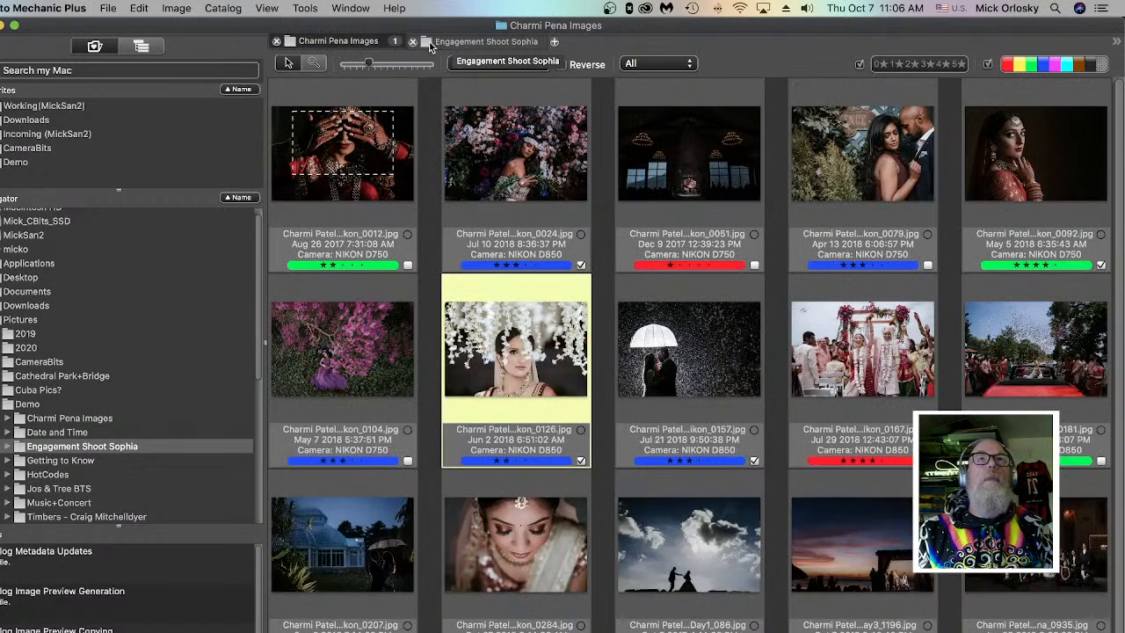
- Close the engagement shoot contact sheet and slightly enlarge the thumbnails of the remaining sheet
{"action": "left_click", "coordinate": [412, 42]}
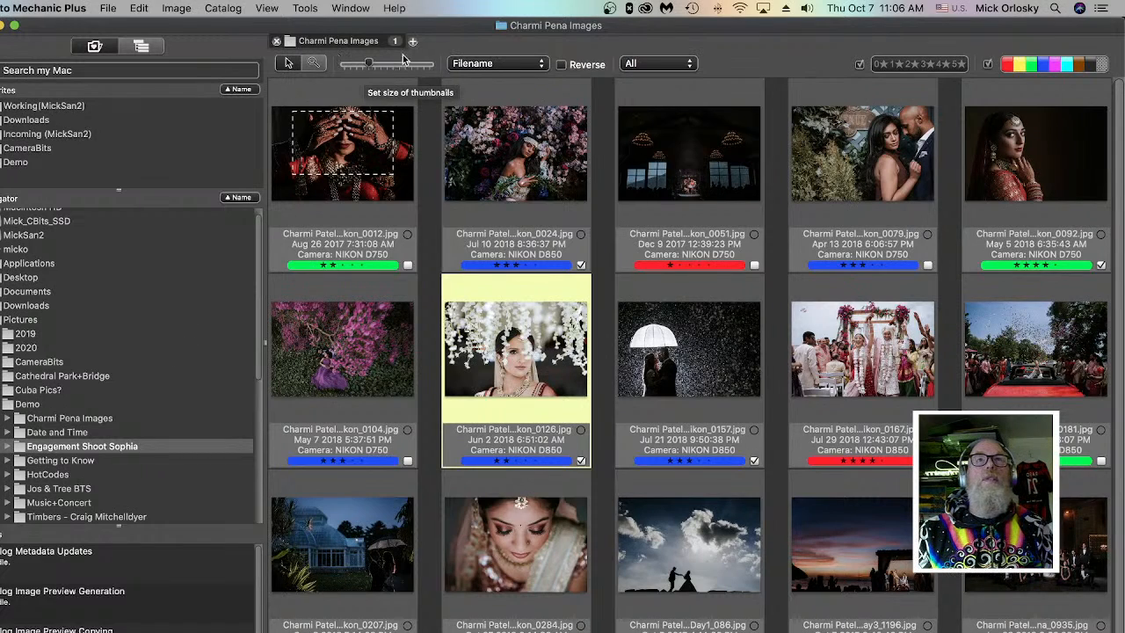
{"action": "mouse_move", "coordinate": [376, 69]}
{"action": "left_mouse_down"}
{"action": "mouse_move", "coordinate": [392, 68]}
{"action": "mouse_move", "coordinate": [356, 69]}
{"action": "mouse_move", "coordinate": [376, 68]}
{"action": "left_mouse_up"}
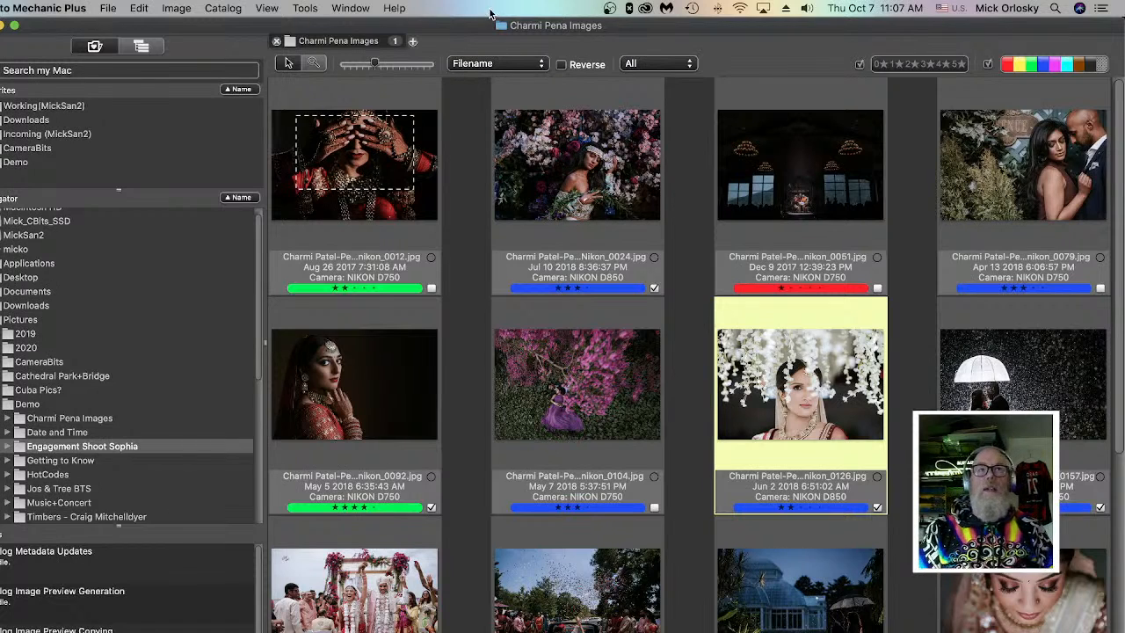
- Sort the contact sheet by Arrangement, placing photo 0126 between 0092 and 0104 and photo 0157 between 0051 and 0079
{"action": "left_click", "coordinate": [507, 66]}
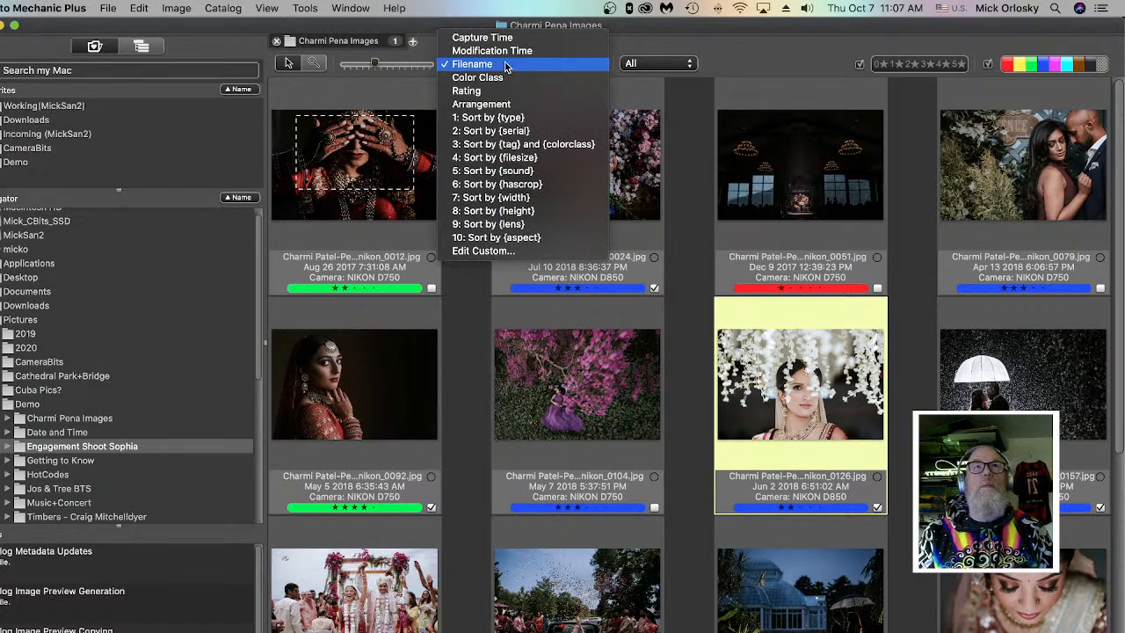
{"action": "left_click", "coordinate": [482, 104]}
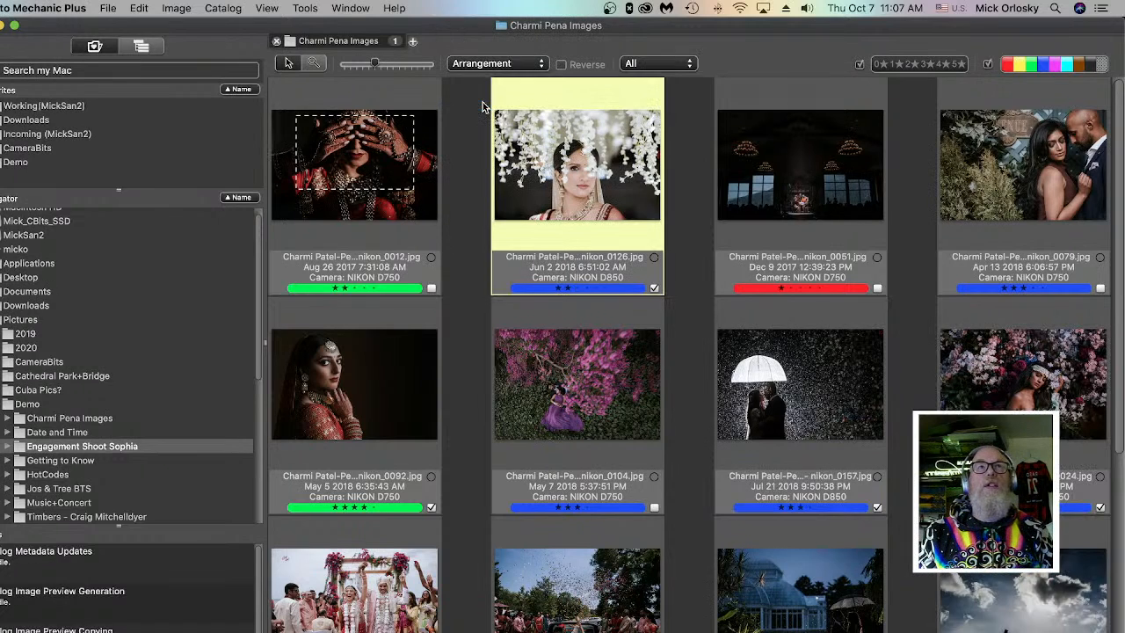
{"action": "left_click_drag", "start_coordinate": [597, 167], "coordinate": [492, 413]}
{"action": "left_click_drag", "start_coordinate": [789, 409], "coordinate": [673, 178]}
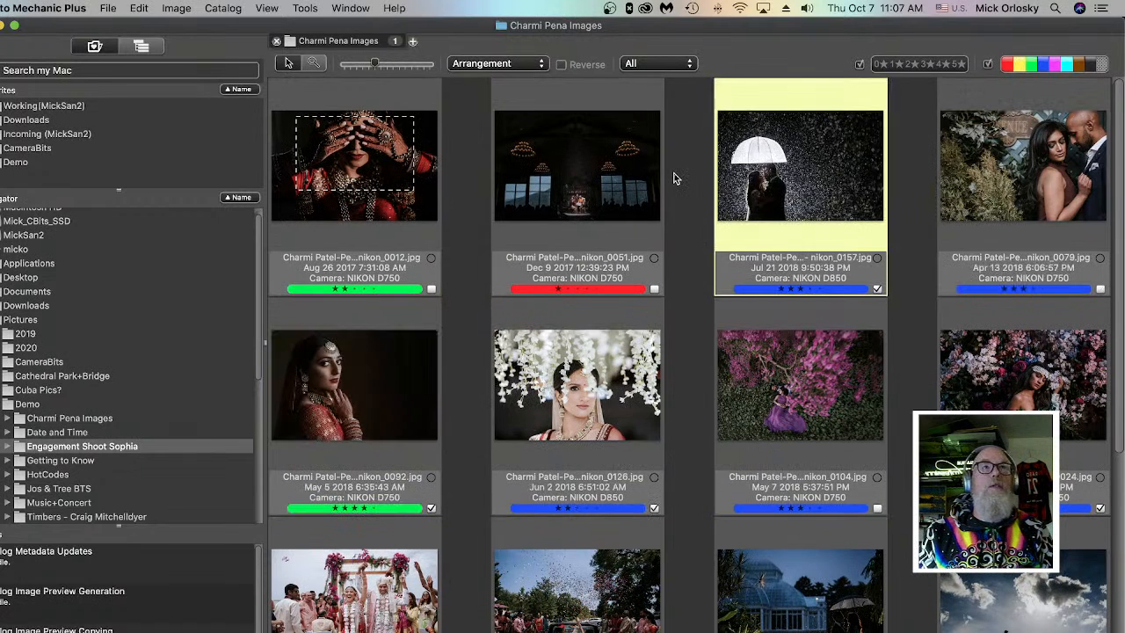
- Sort the contact sheet by Filename and switch the Reverse order on and off again
{"action": "left_click", "coordinate": [476, 70]}
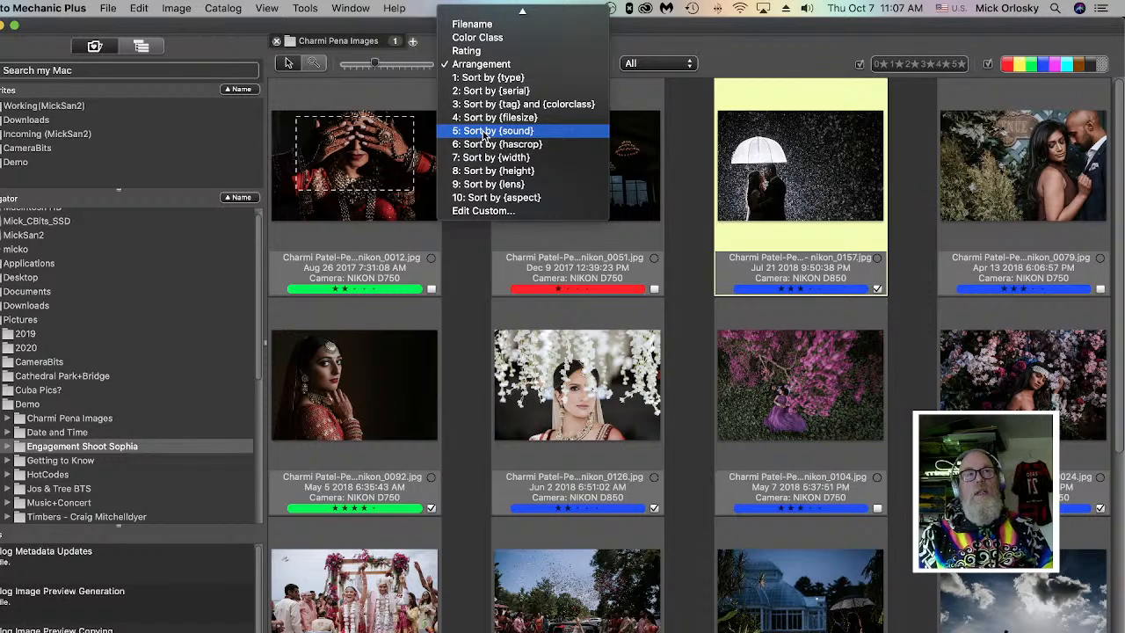
{"action": "left_click", "coordinate": [682, 35]}
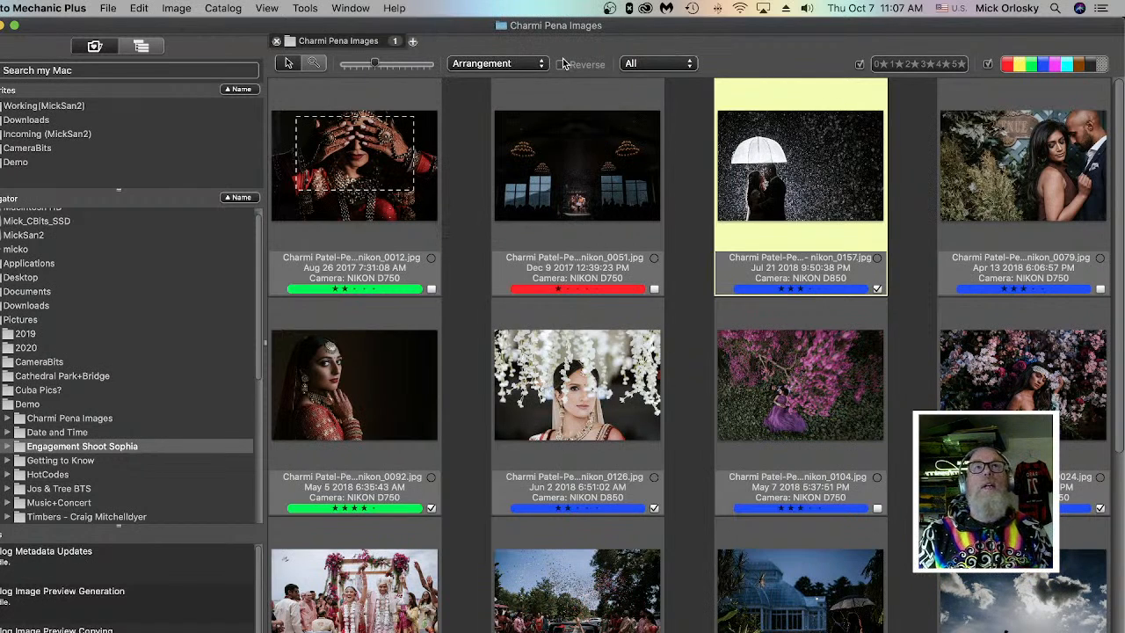
{"action": "left_click", "coordinate": [504, 65]}
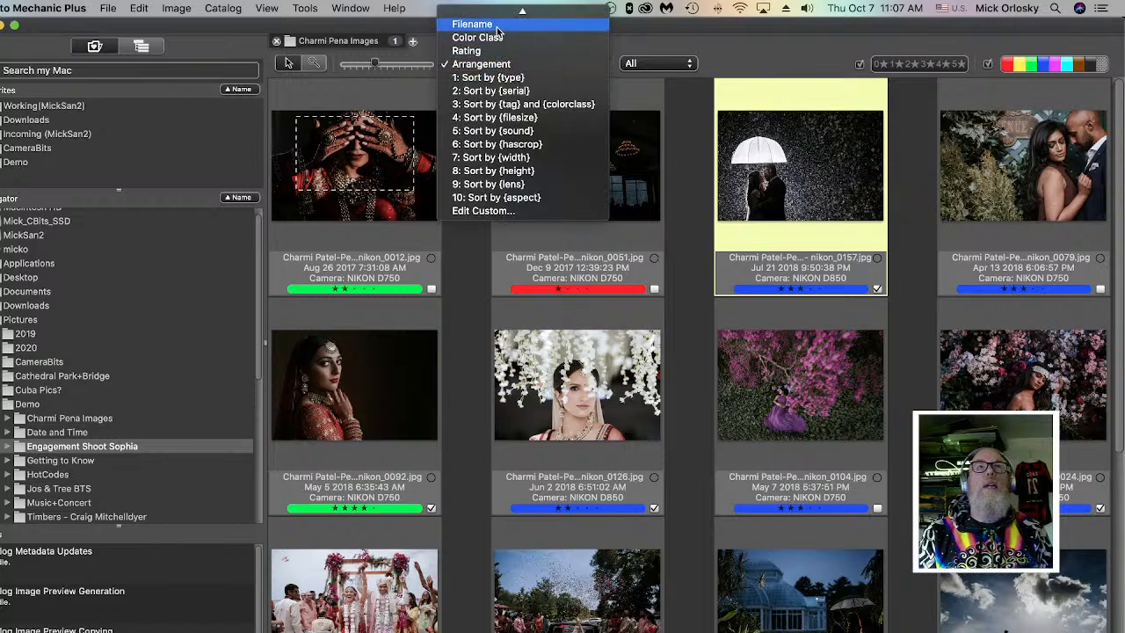
{"action": "left_click", "coordinate": [500, 24]}
{"action": "left_click", "coordinate": [563, 65]}
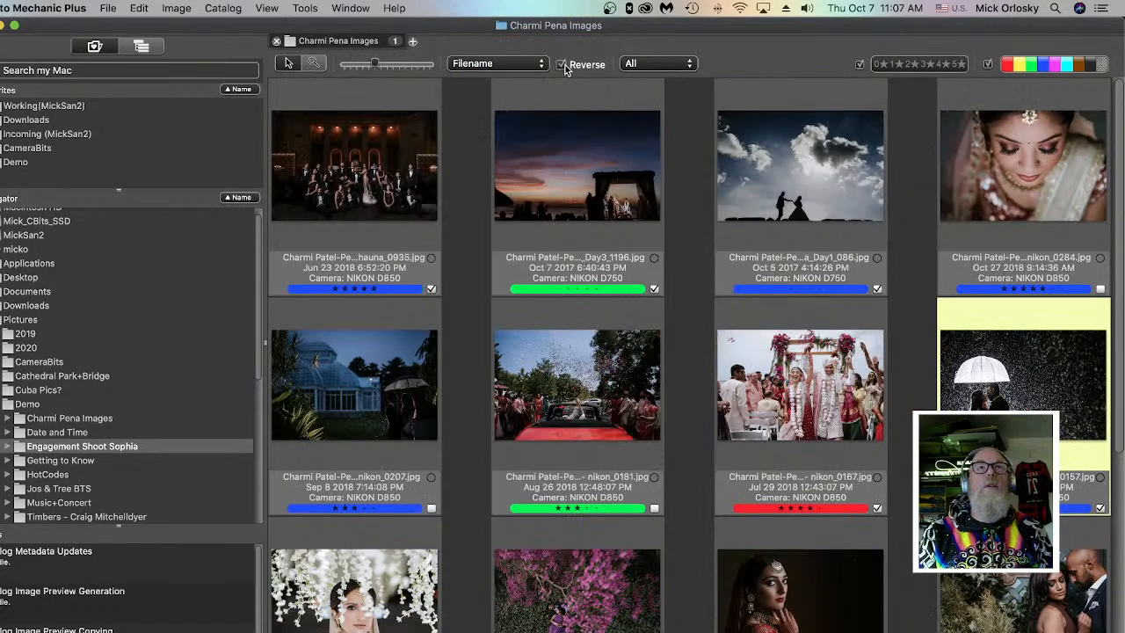
{"action": "left_click", "coordinate": [563, 65]}
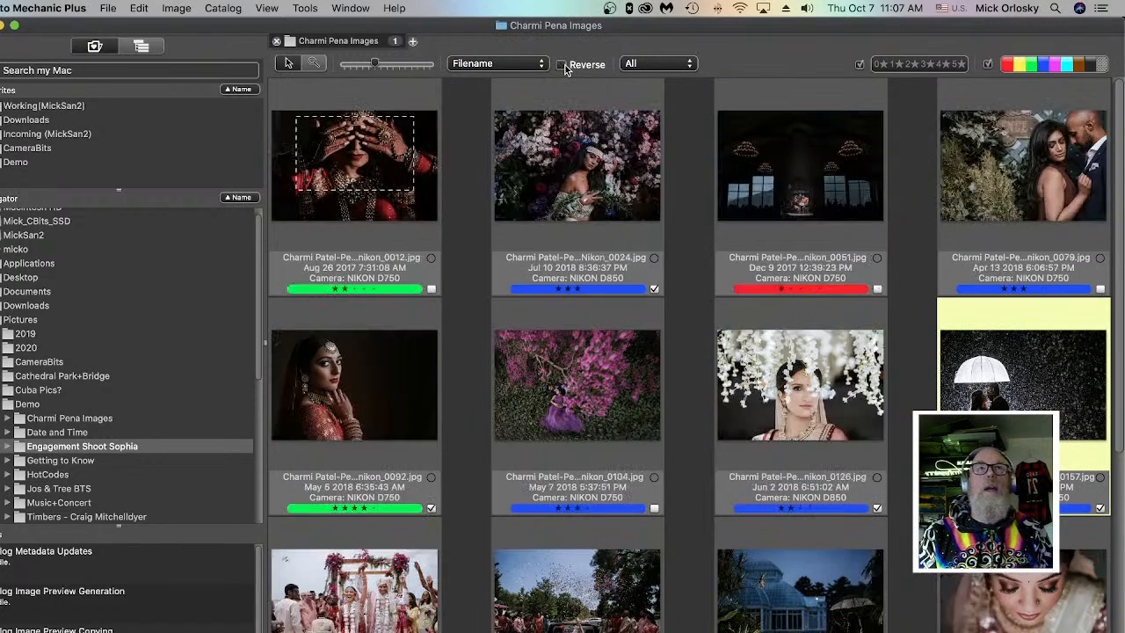
- Review the available display filters and select the three photos ending in 0092, 0126 and 0079 together
{"action": "left_click", "coordinate": [655, 66]}
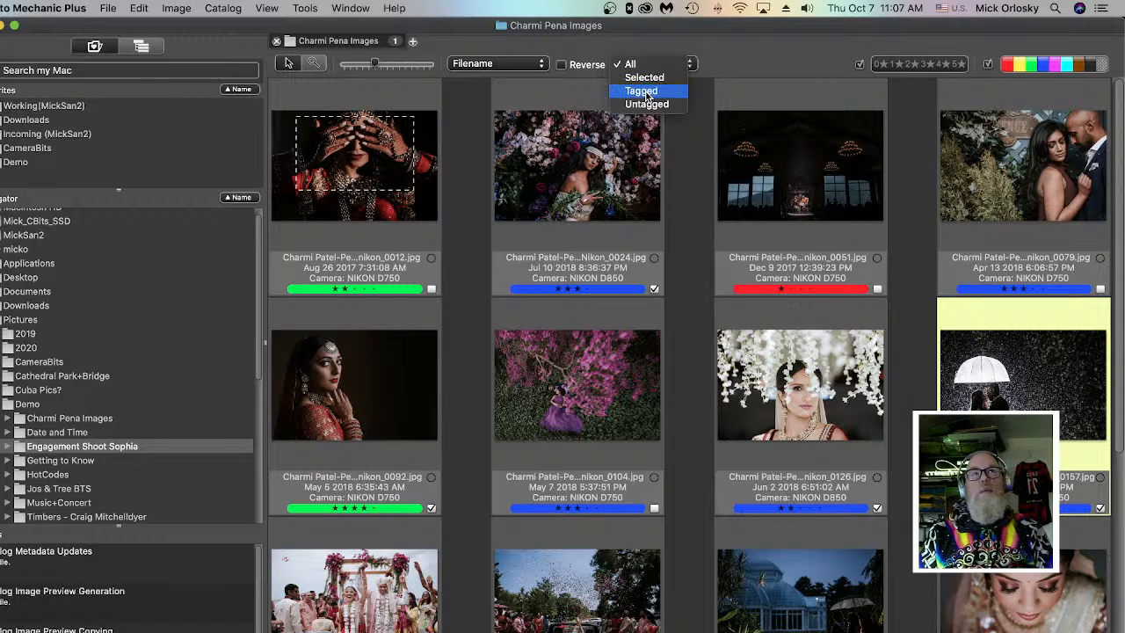
{"action": "left_click", "coordinate": [757, 46]}
{"action": "mouse_move", "coordinate": [569, 379]}
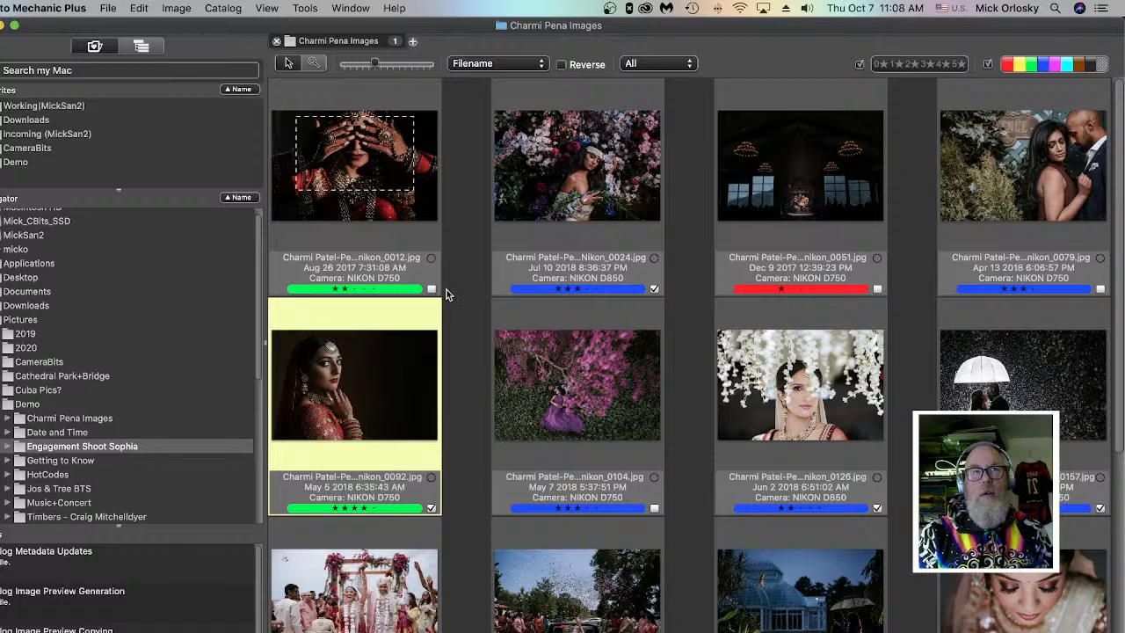
{"action": "left_click", "coordinate": [842, 419], "text": "super"}
{"action": "left_click", "coordinate": [1022, 231], "text": "super"}
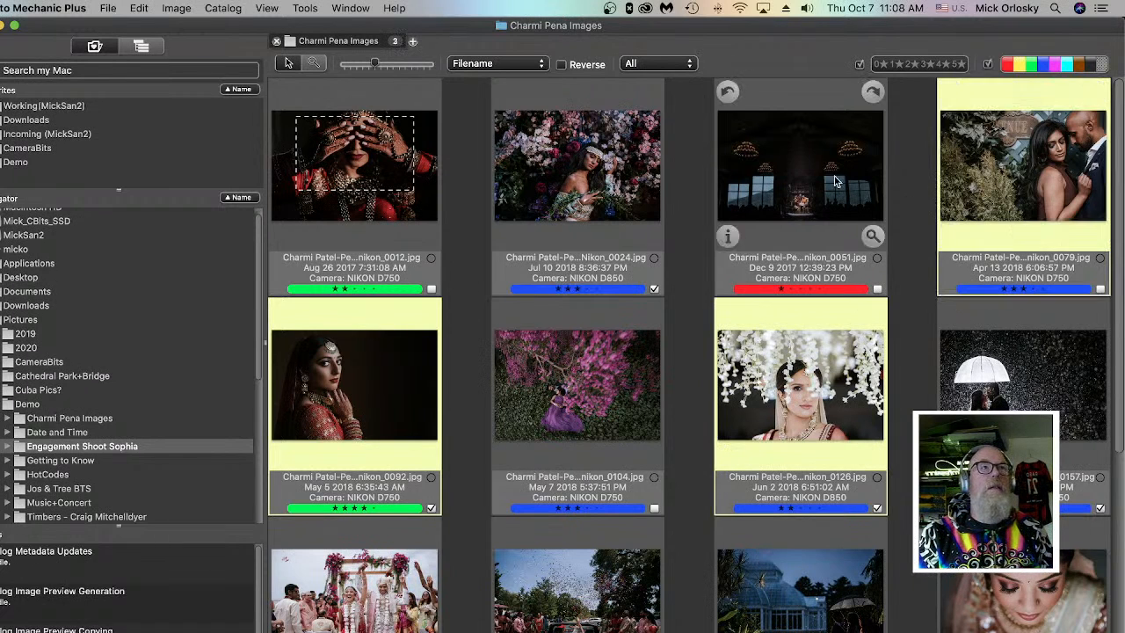
- Filter the contact sheet to Selected photos only and return the filter to All
{"action": "left_click", "coordinate": [638, 66]}
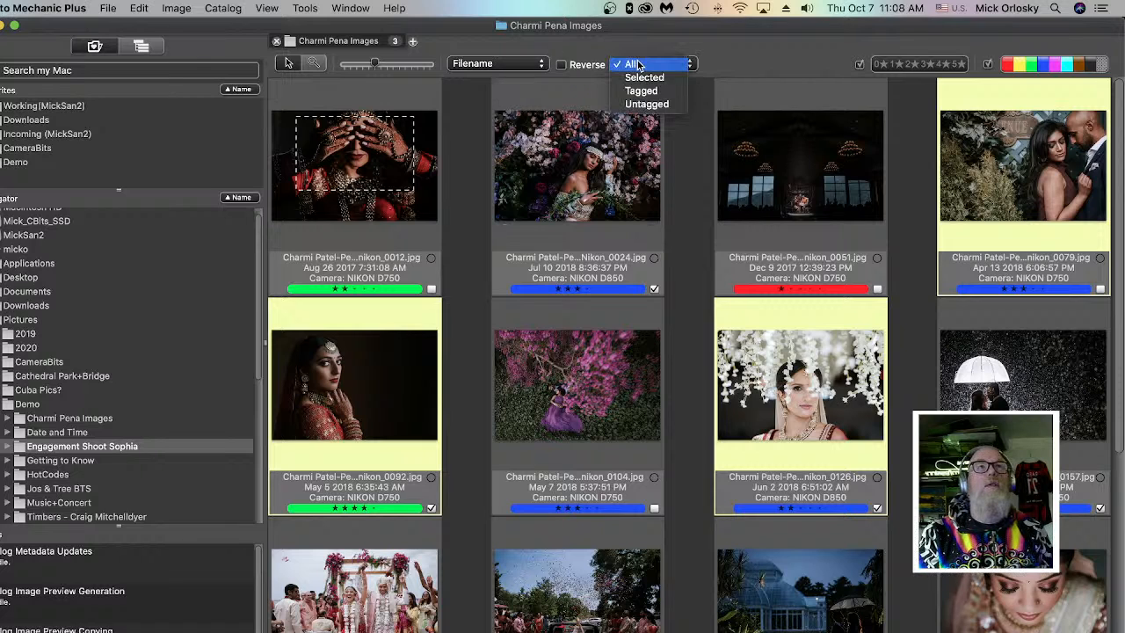
{"action": "left_click", "coordinate": [641, 79]}
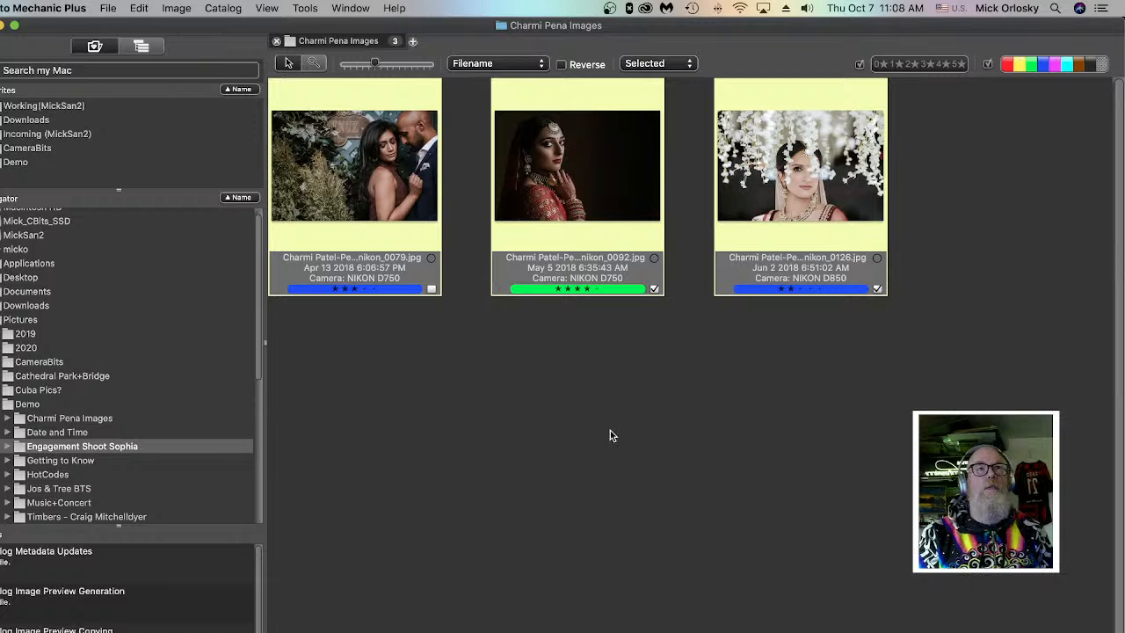
{"action": "left_click", "coordinate": [648, 67]}
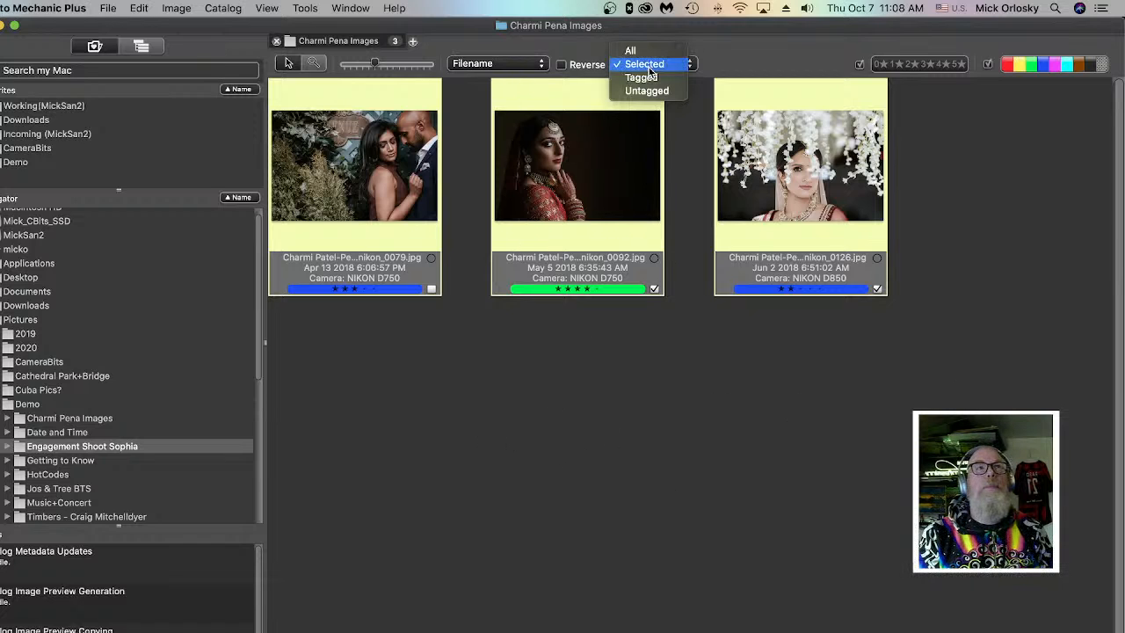
{"action": "left_click", "coordinate": [630, 50]}
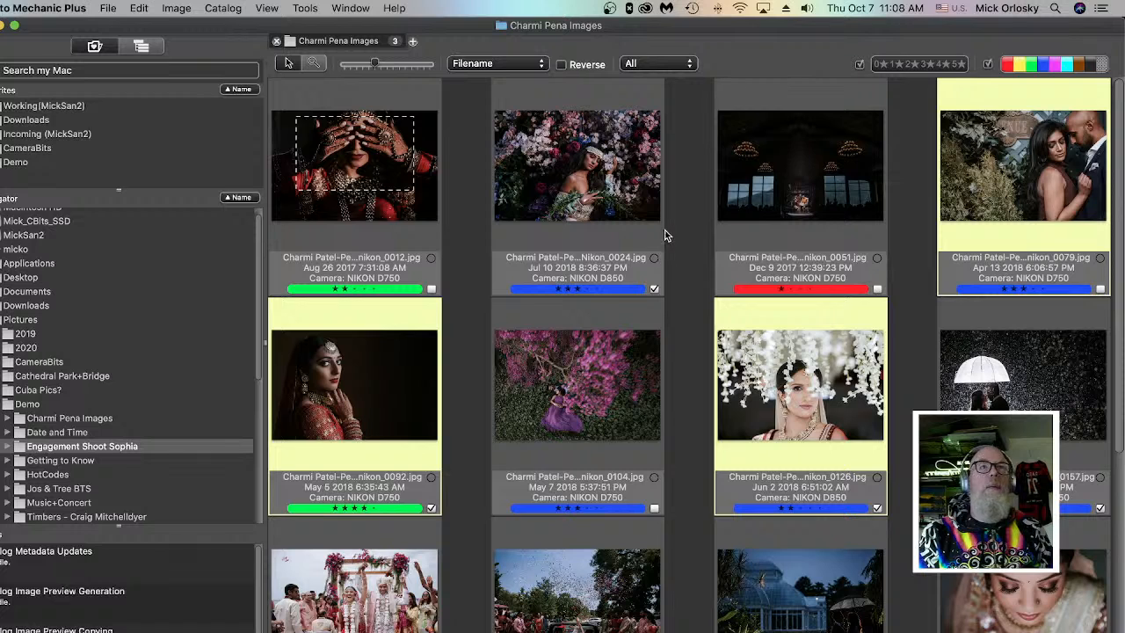
- Deselect the photos and hide the 0, 1, 2, 4 and 5 star ratings so only 3-star photos are displayed
{"action": "left_click", "coordinate": [681, 134]}
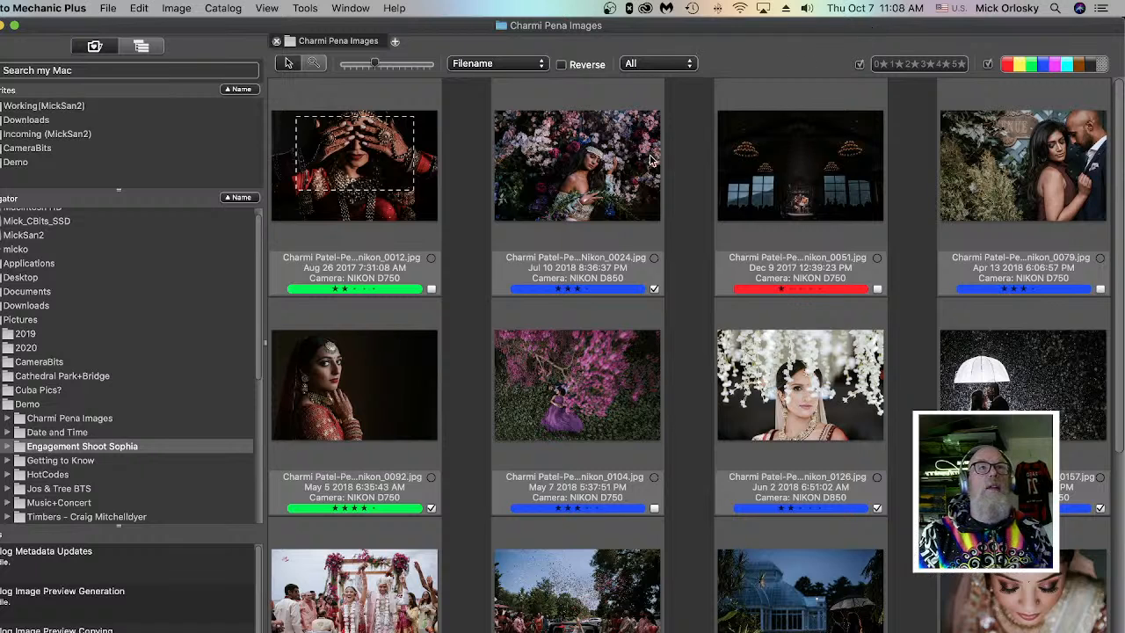
{"action": "left_click", "coordinate": [882, 64]}
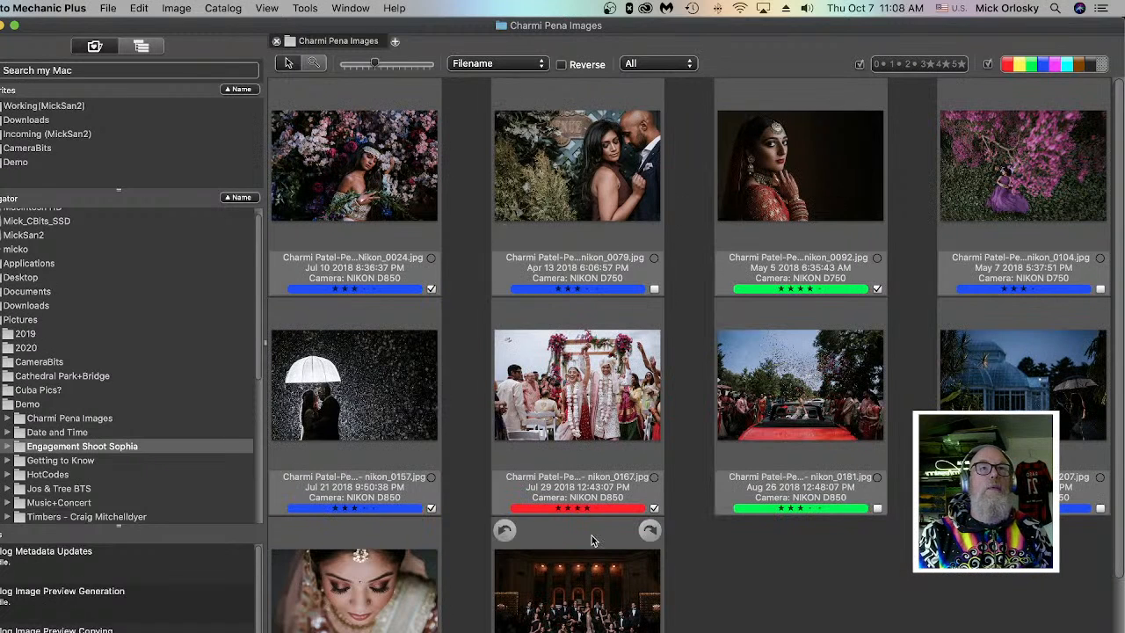
{"action": "left_click", "coordinate": [946, 64]}
{"action": "left_click", "coordinate": [959, 64]}
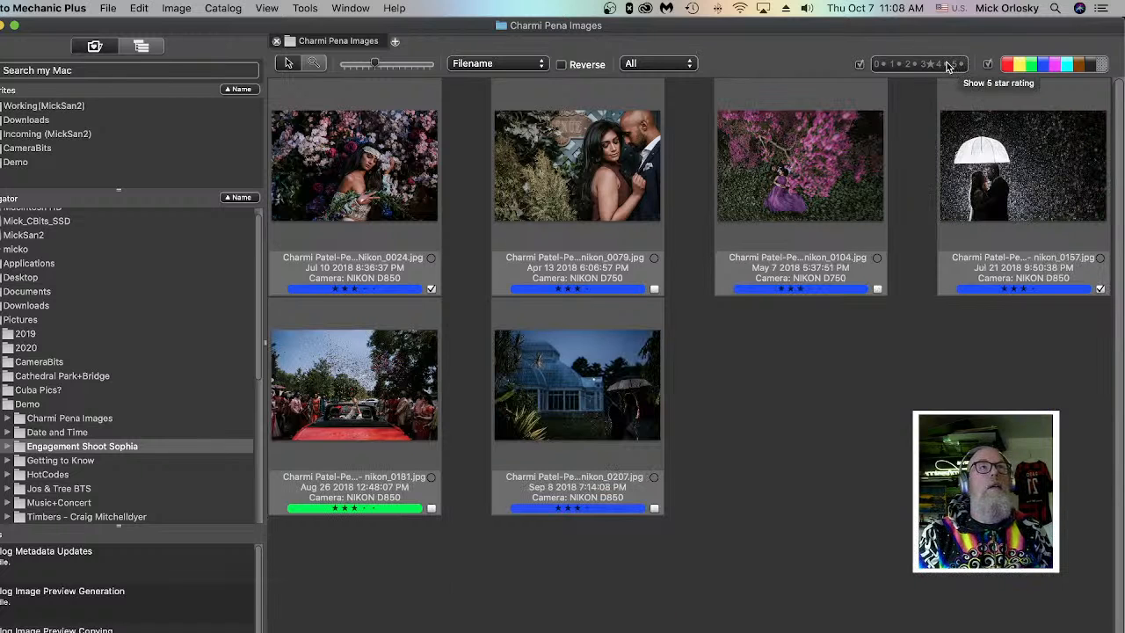
- Turn the 0, 1, 2, 4 and 5 star ratings back on to display every photo
{"action": "left_click", "coordinate": [907, 64]}
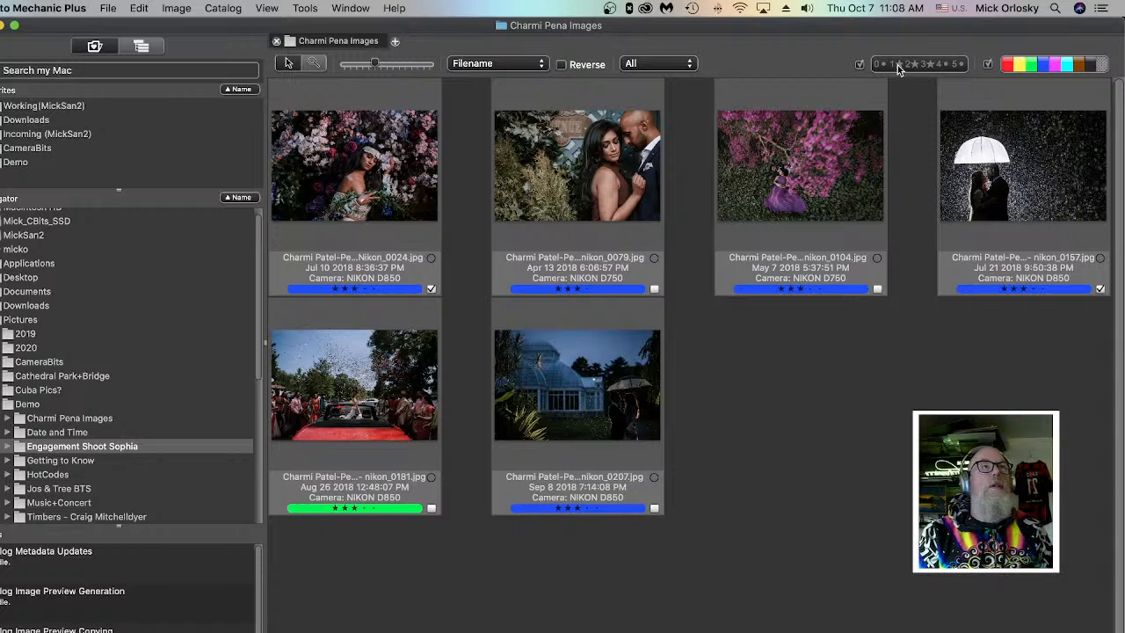
{"action": "left_click", "coordinate": [897, 66]}
{"action": "left_click", "coordinate": [882, 65]}
{"action": "left_click", "coordinate": [944, 65]}
{"action": "left_click", "coordinate": [959, 64]}
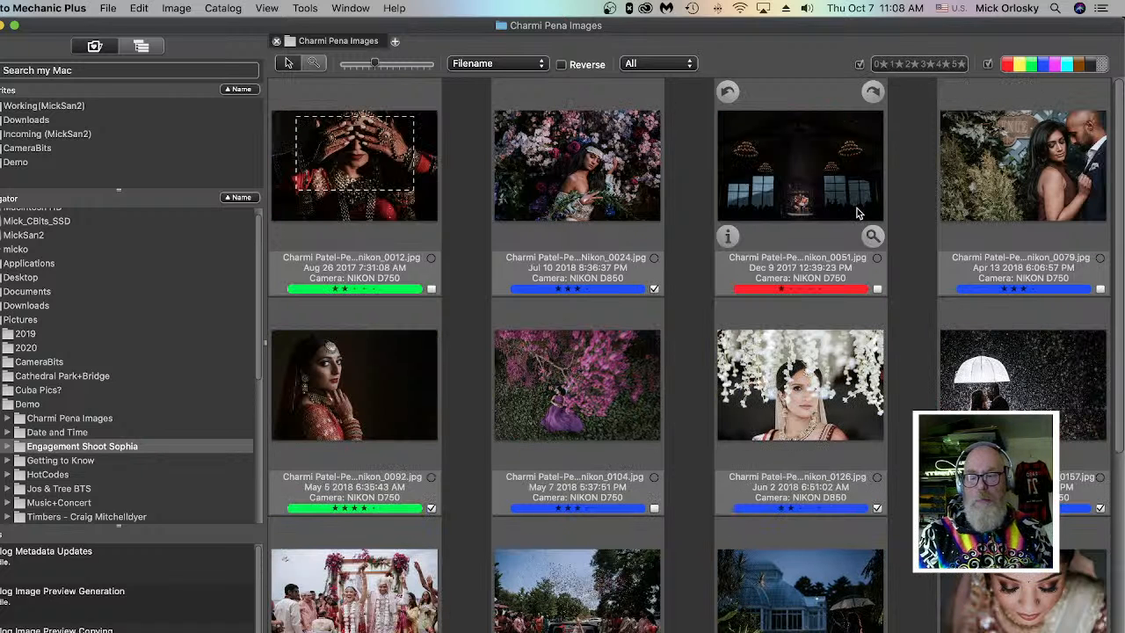
- Isolate the 3-star photos in a single action and restore all star ratings the same way
{"action": "left_click", "coordinate": [930, 67]}
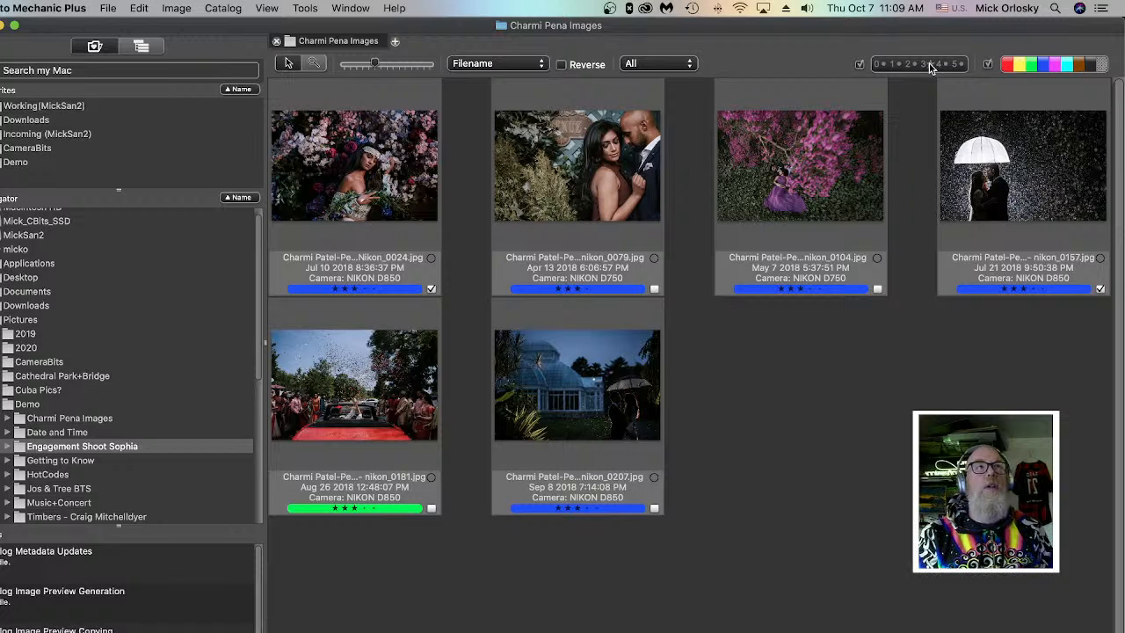
{"action": "left_click", "coordinate": [931, 68]}
{"action": "mouse_move", "coordinate": [820, 241]}
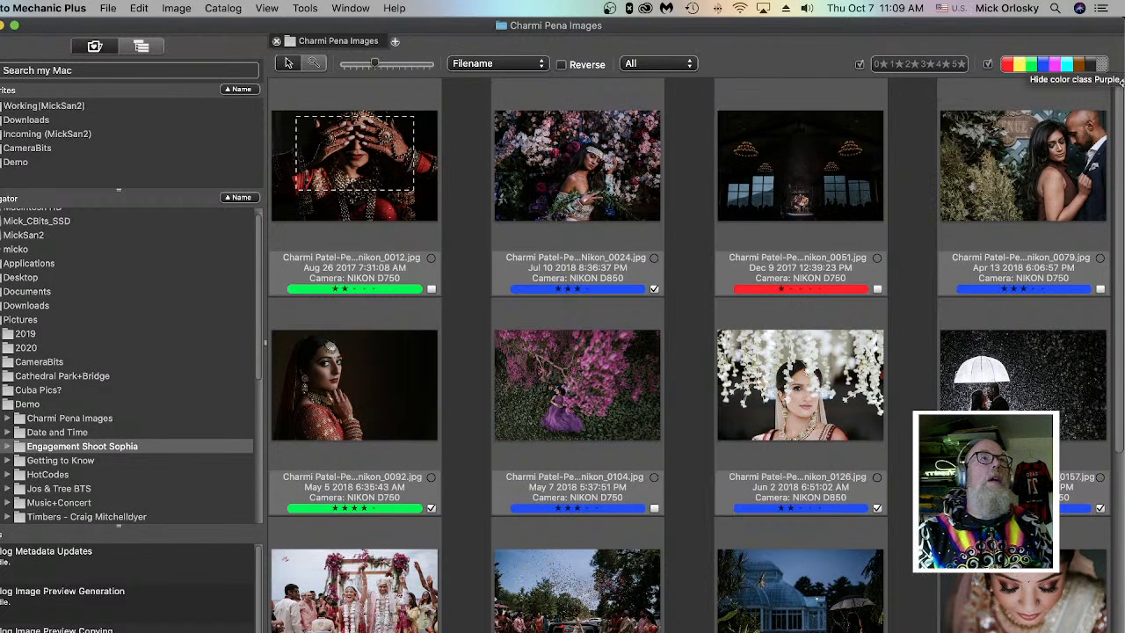
- Show only photos with the blue color class and a 3-star rating, and restore all color classes and ratings
{"action": "left_click", "coordinate": [1044, 65], "text": "alt"}
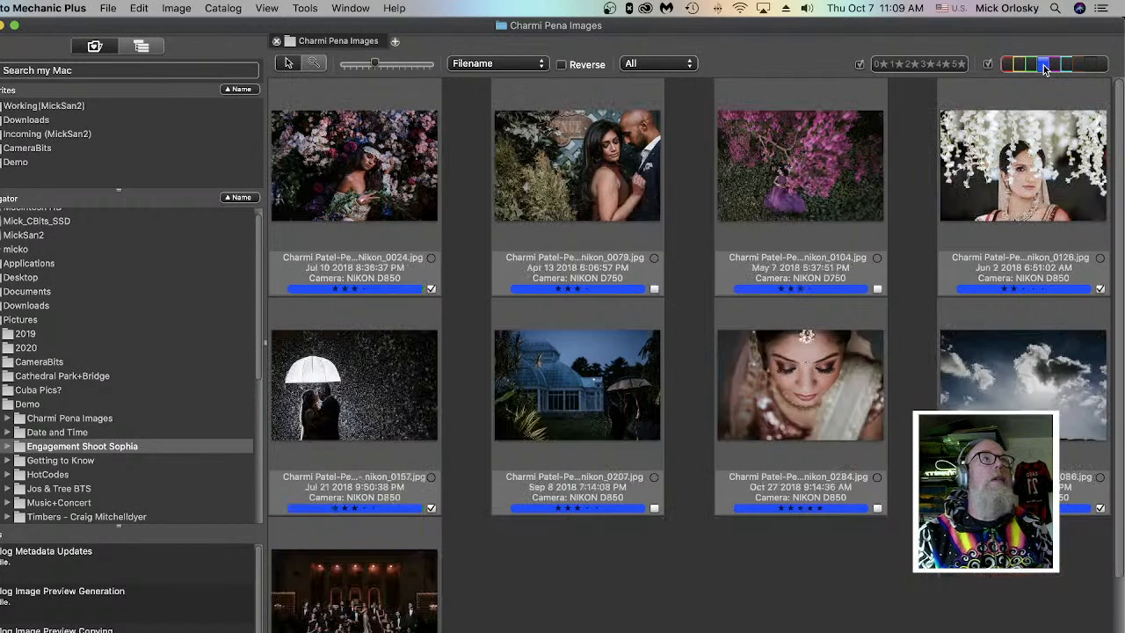
{"action": "left_click", "coordinate": [931, 66], "text": "alt"}
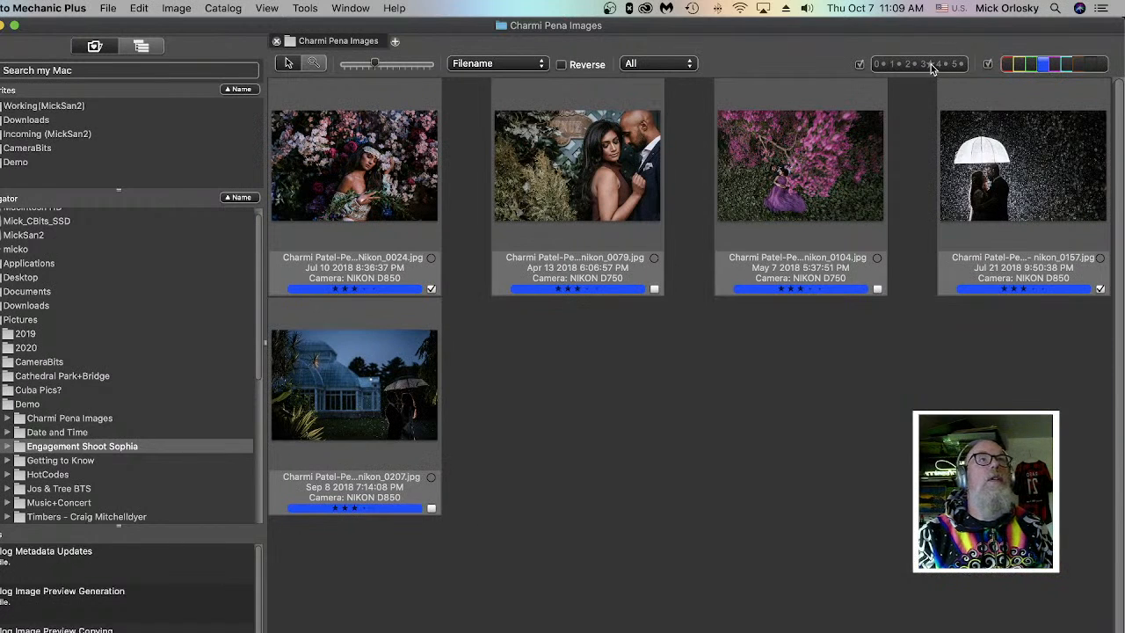
{"action": "mouse_move", "coordinate": [418, 339]}
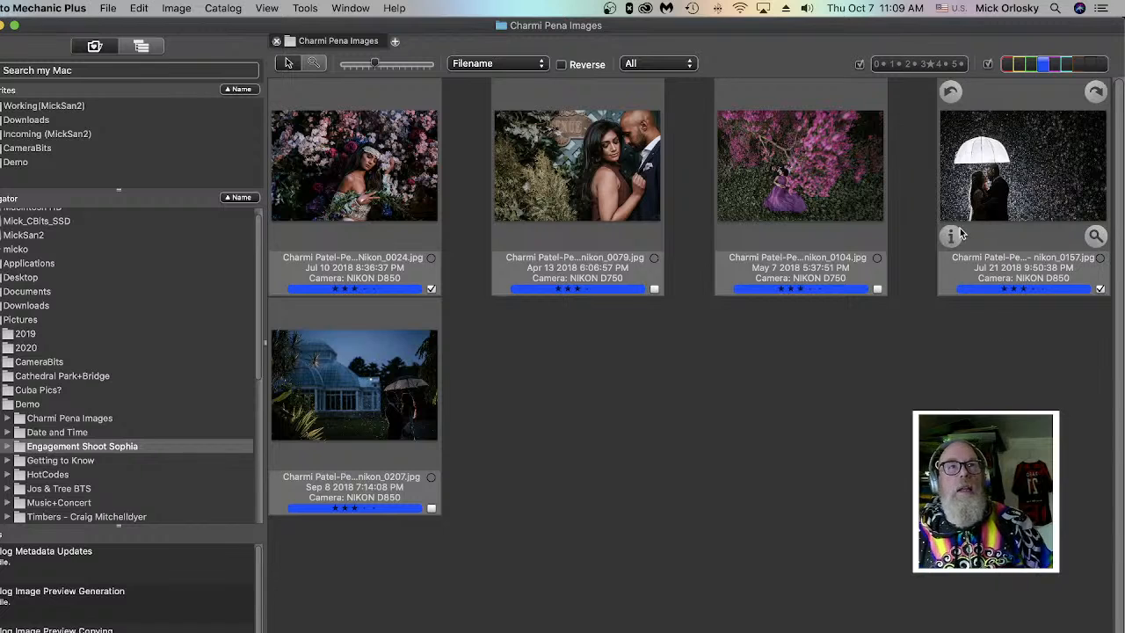
{"action": "mouse_move", "coordinate": [427, 243]}
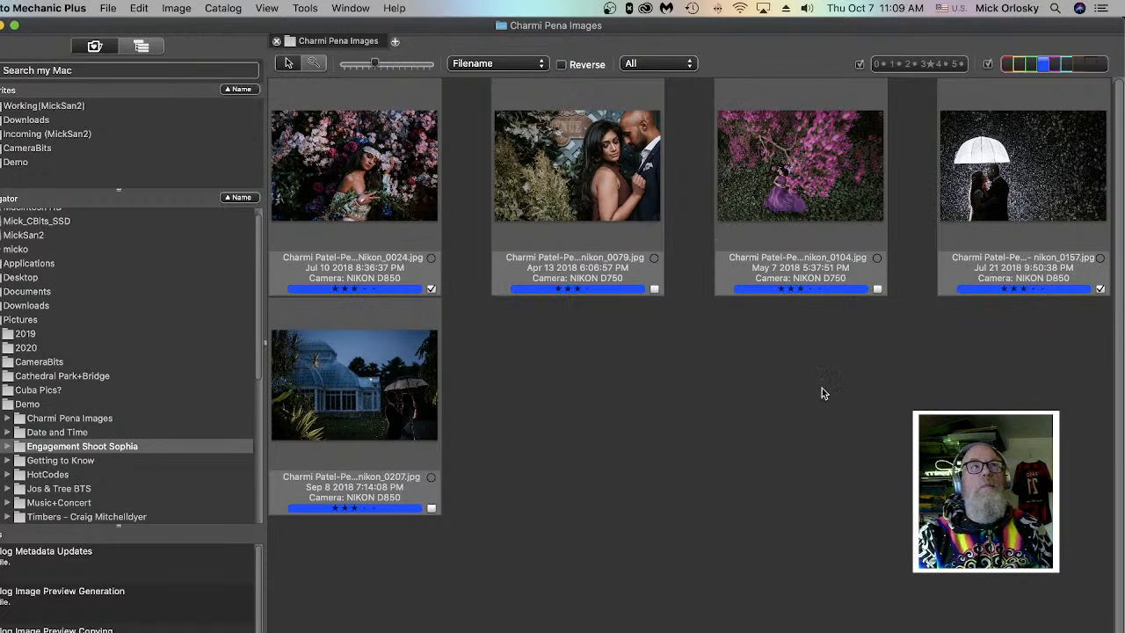
{"action": "left_click", "coordinate": [1043, 66]}
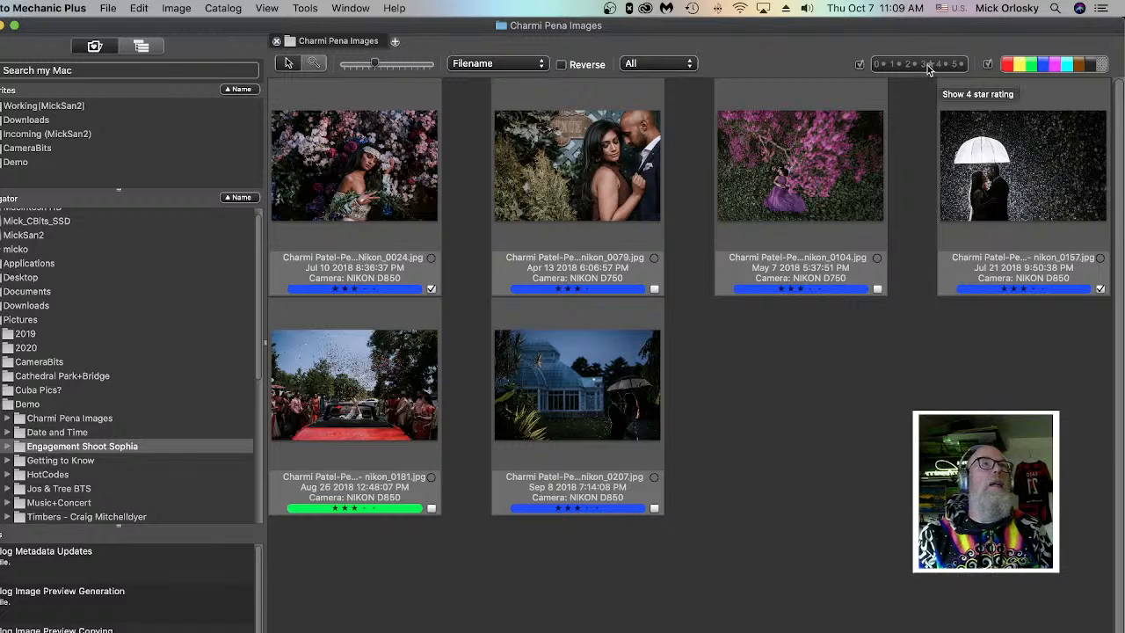
{"action": "left_click", "coordinate": [928, 68]}
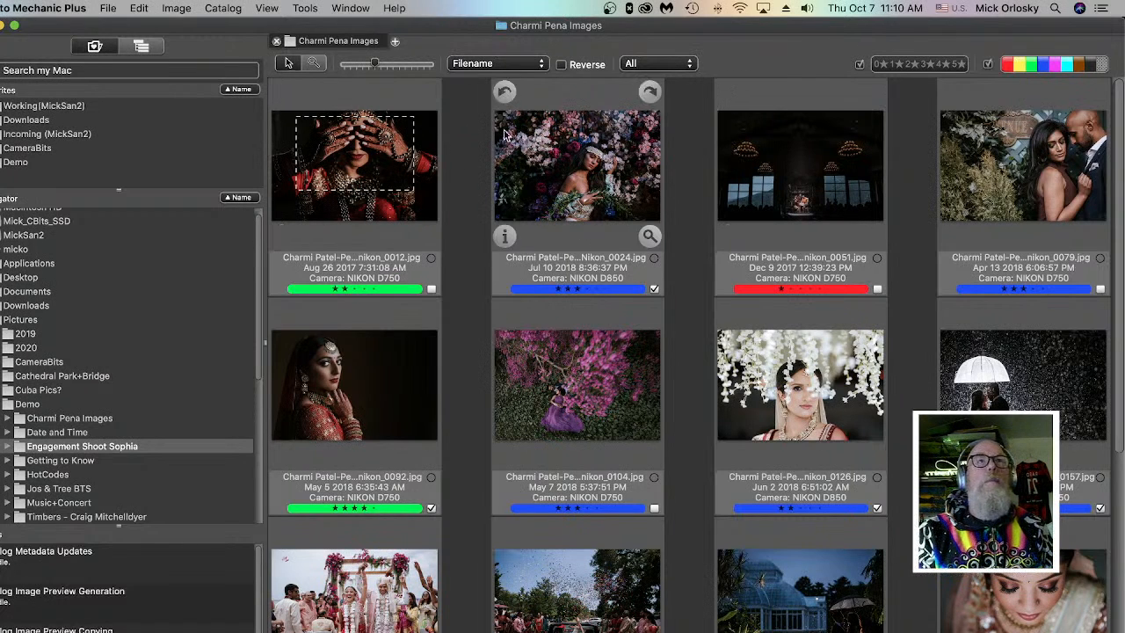
- Open photo 0024 in the preview window and look through its thumbnail strip
{"action": "double_click", "coordinate": [580, 184]}
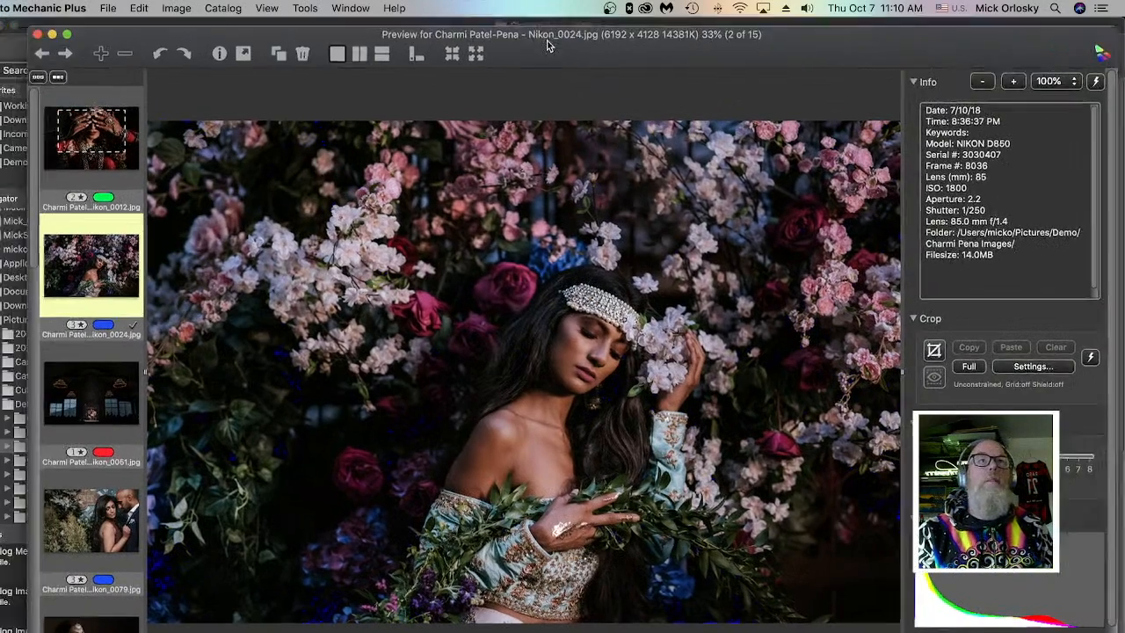
{"action": "left_click_drag", "start_coordinate": [489, 27], "coordinate": [538, 36]}
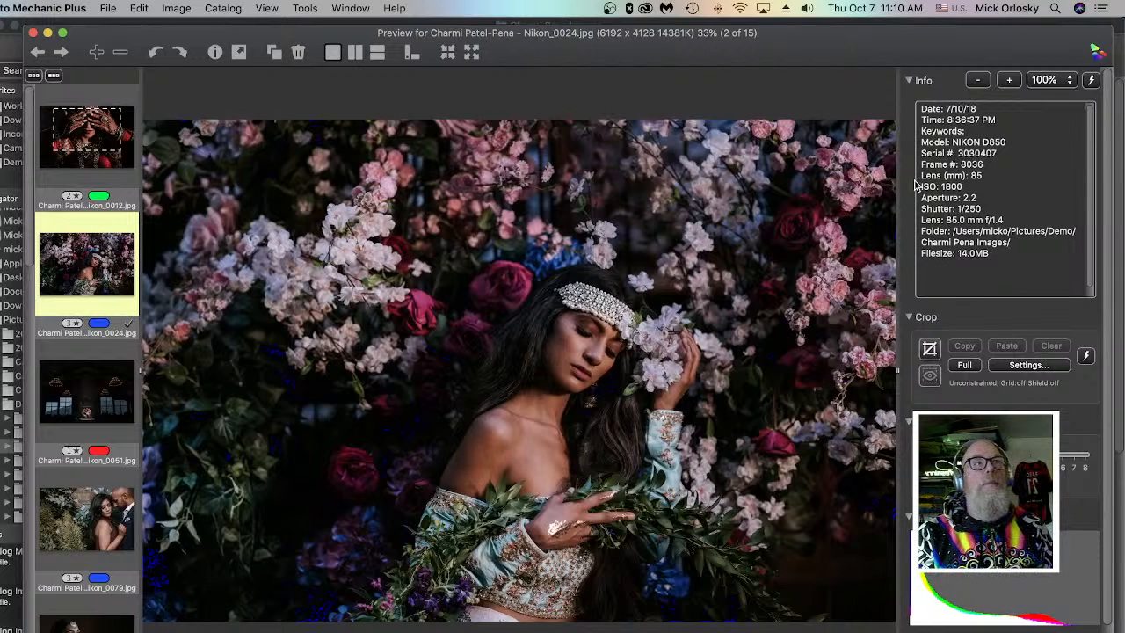
{"action": "scroll", "coordinate": [81, 347], "scroll_direction": "down", "scroll_amount": 8}
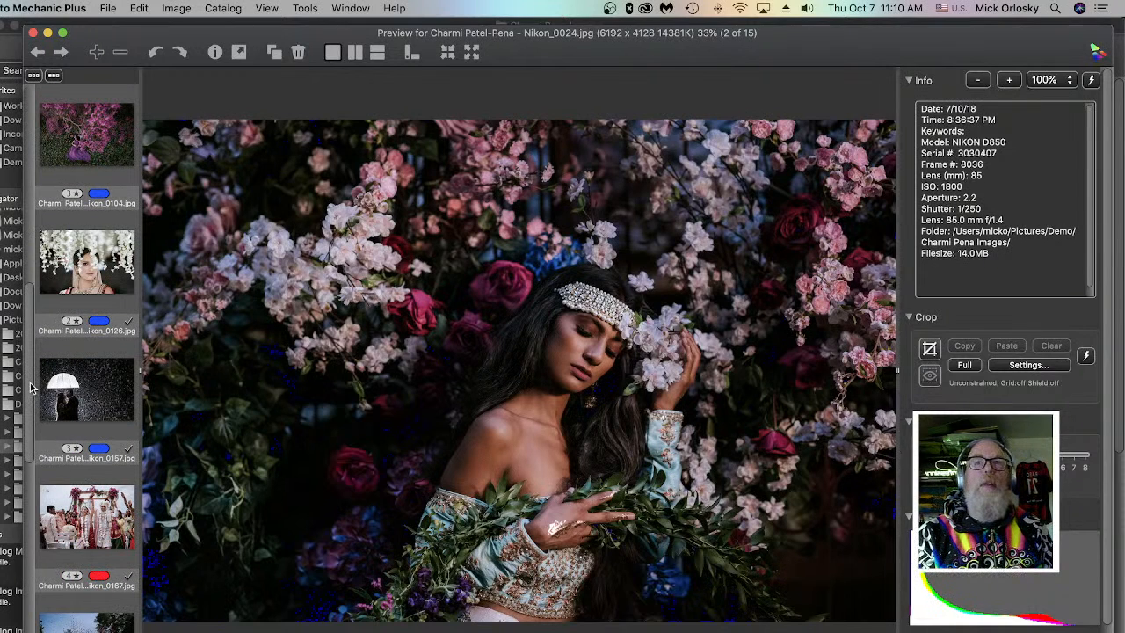
{"action": "scroll", "coordinate": [30, 387], "scroll_direction": "down", "scroll_amount": 8}
{"action": "scroll", "coordinate": [68, 375], "scroll_direction": "up", "scroll_amount": 15}
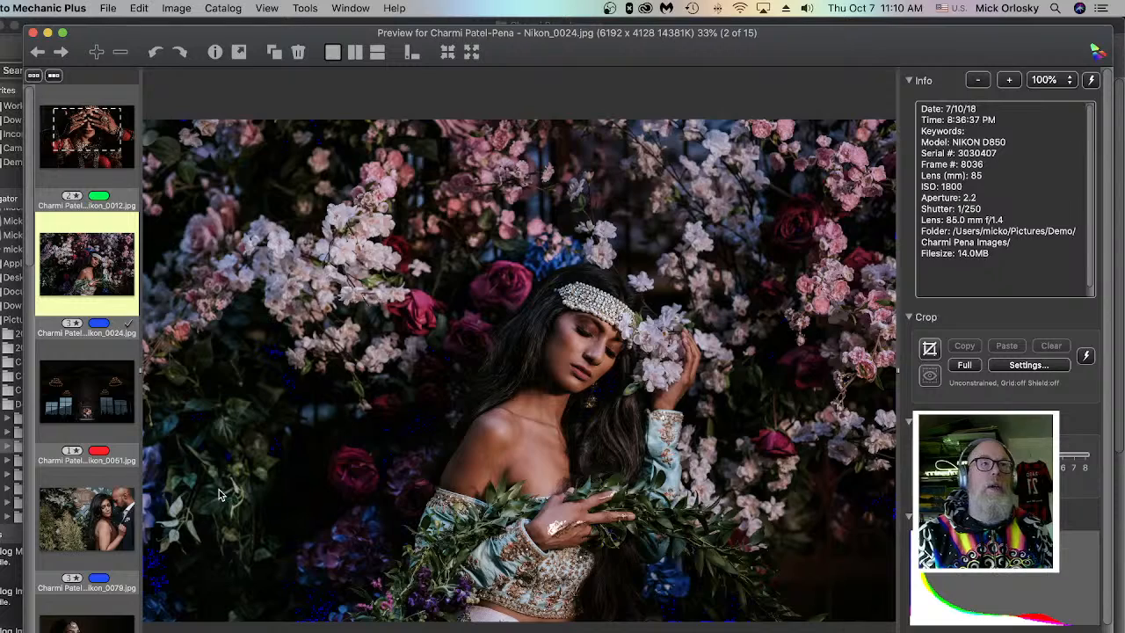
- Preview photos 0051 and 0079 from the thumbnail strip and step back to photo 0012
{"action": "left_click", "coordinate": [123, 420]}
{"action": "left_click", "coordinate": [109, 511]}
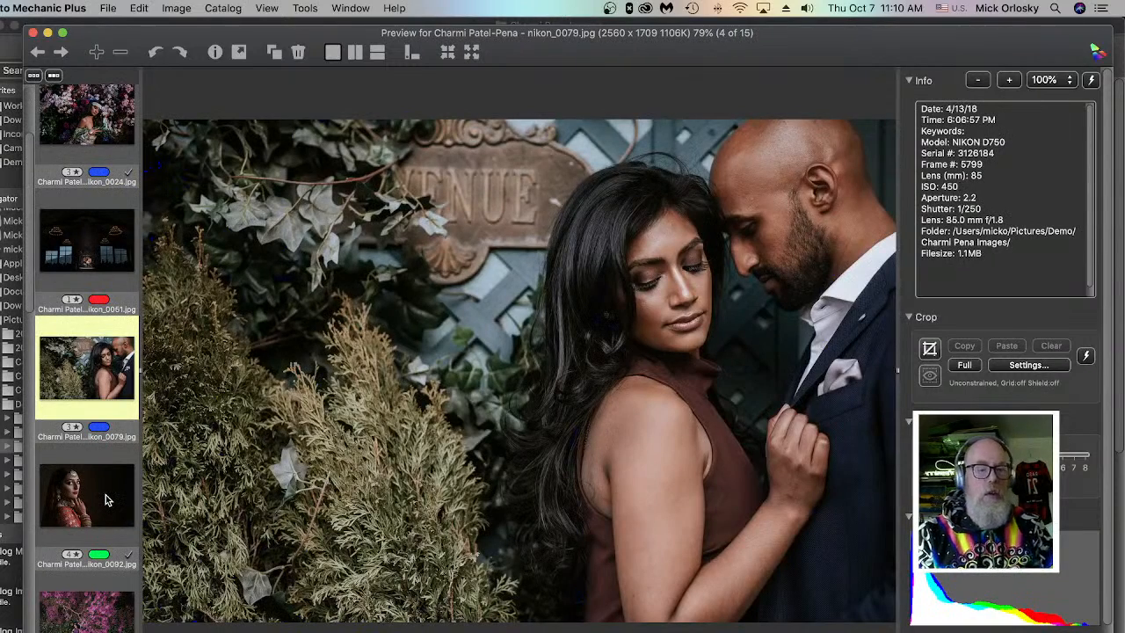
{"action": "key", "text": "Left"}
{"action": "key", "text": "Left"}
{"action": "key", "text": "Left"}
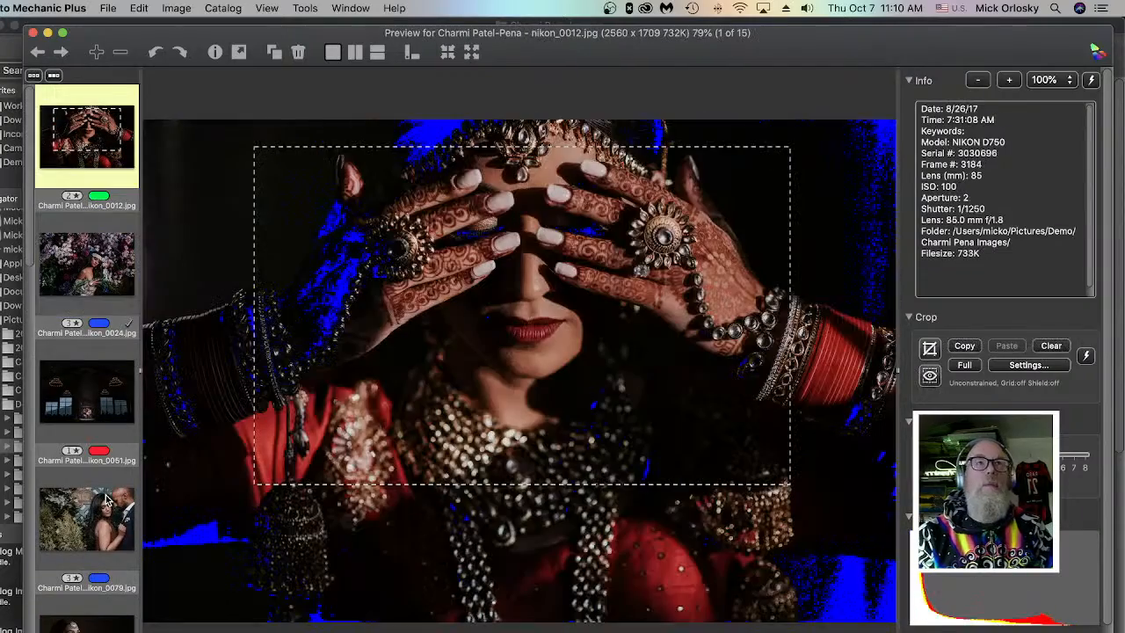
{"action": "key", "text": "Right"}
{"action": "key", "text": "Left"}
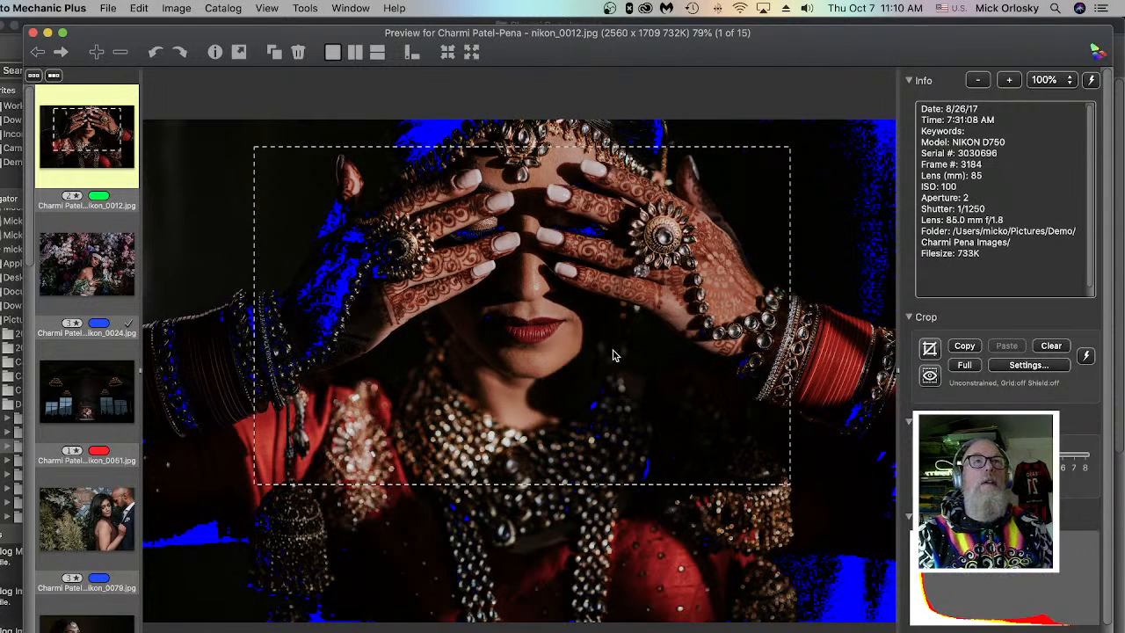
- Toggle the crop display on photo 0012 and set Highlights & Shadows to Off
{"action": "left_click", "coordinate": [930, 376]}
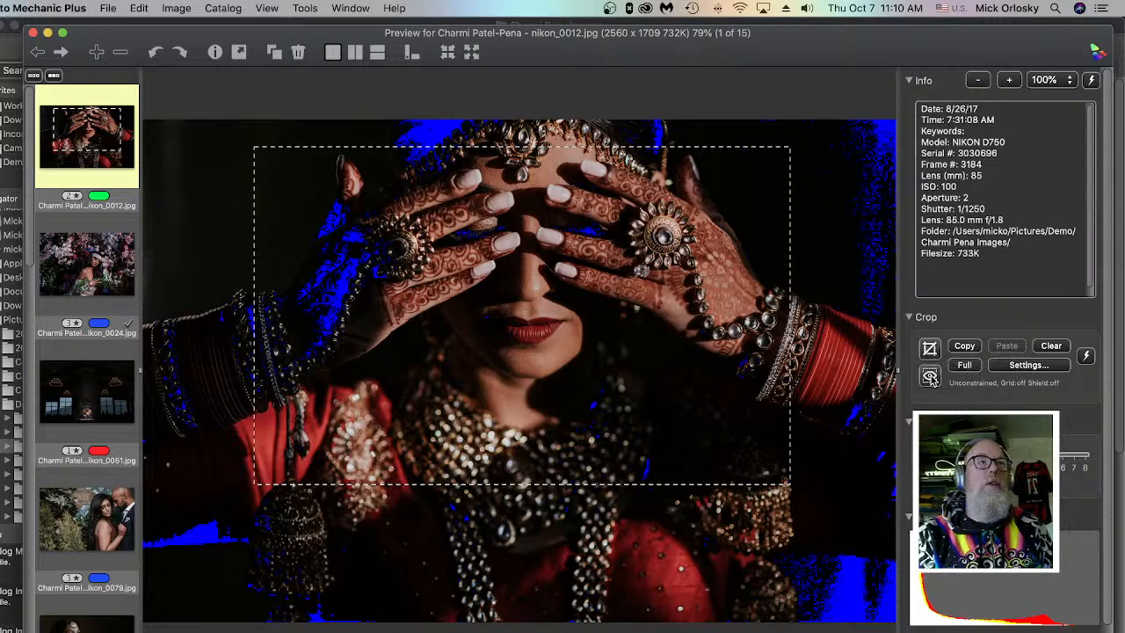
{"action": "left_click", "coordinate": [930, 376]}
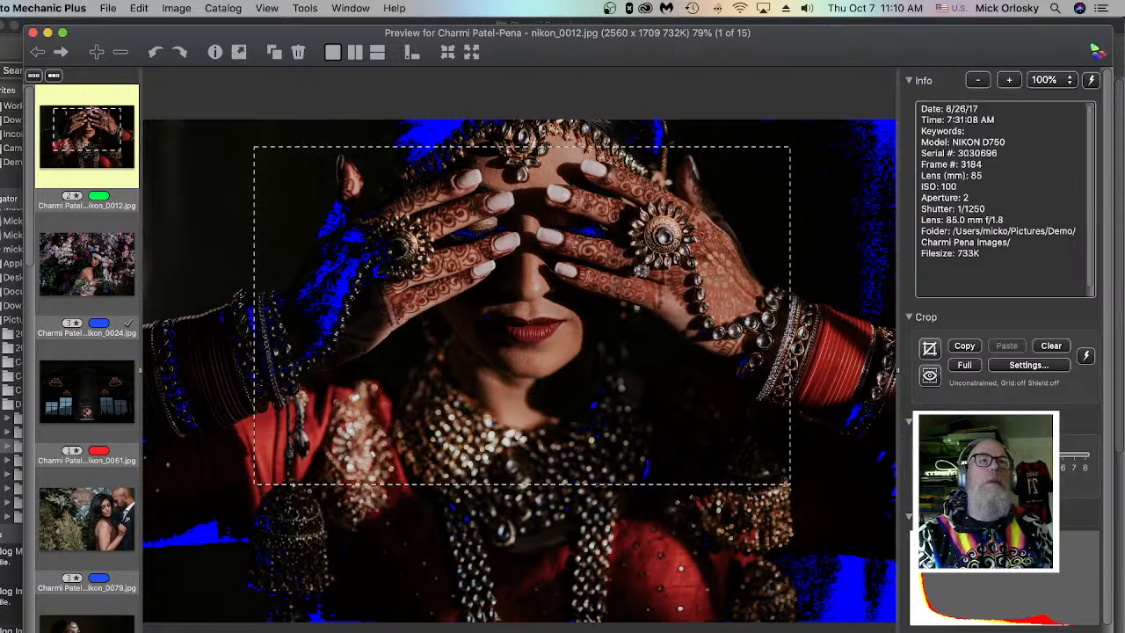
{"action": "scroll", "coordinate": [1004, 264], "scroll_direction": "down", "scroll_amount": 1}
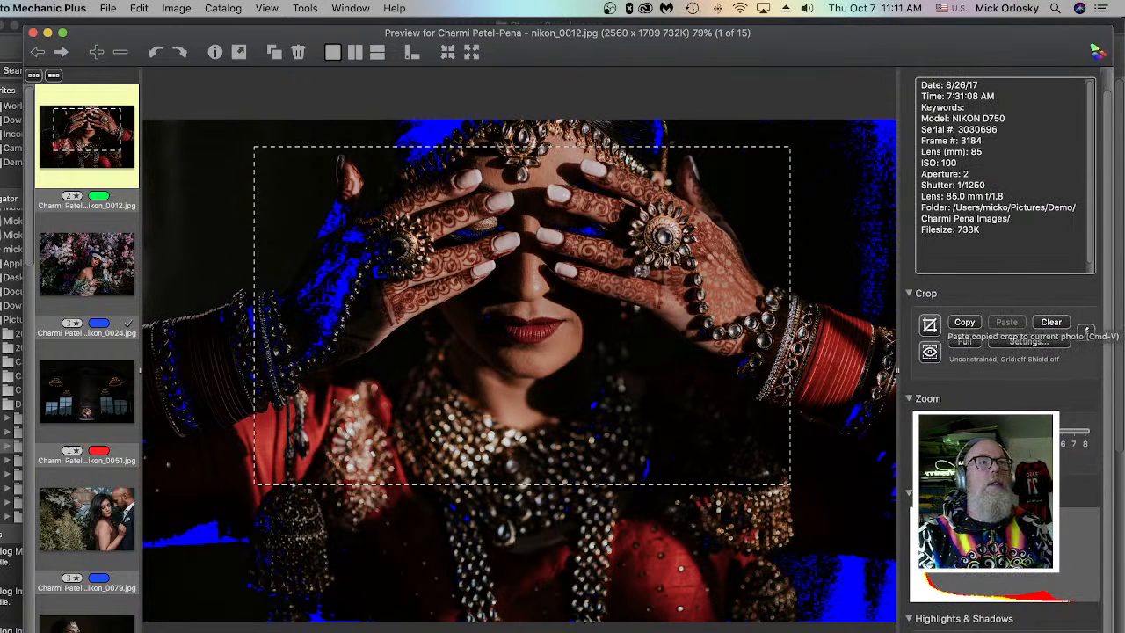
{"action": "scroll", "coordinate": [967, 290], "scroll_direction": "down", "scroll_amount": 1}
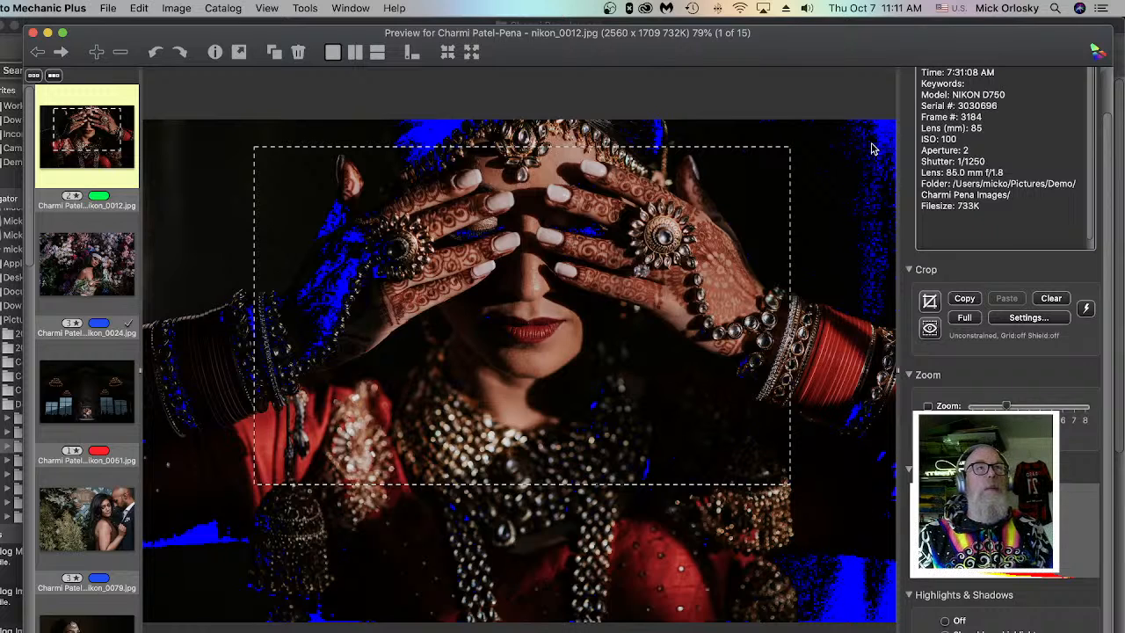
{"action": "left_click", "coordinate": [945, 621]}
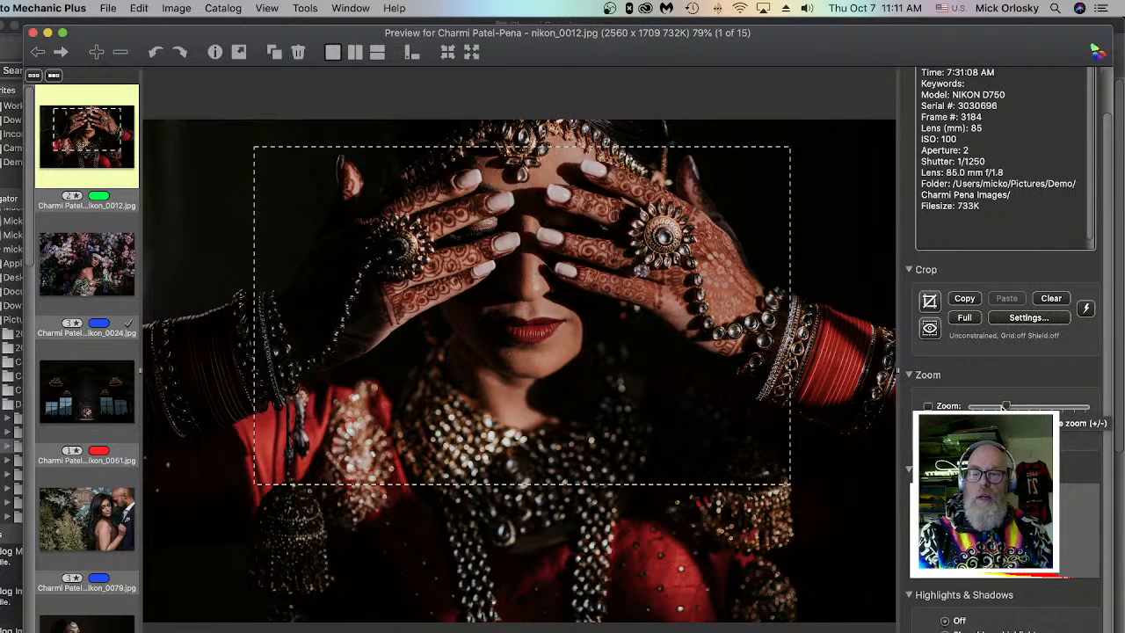
- Switch the preview zoom of photo 0012 on and off twice
{"action": "left_click", "coordinate": [928, 406]}
{"action": "left_click", "coordinate": [928, 406]}
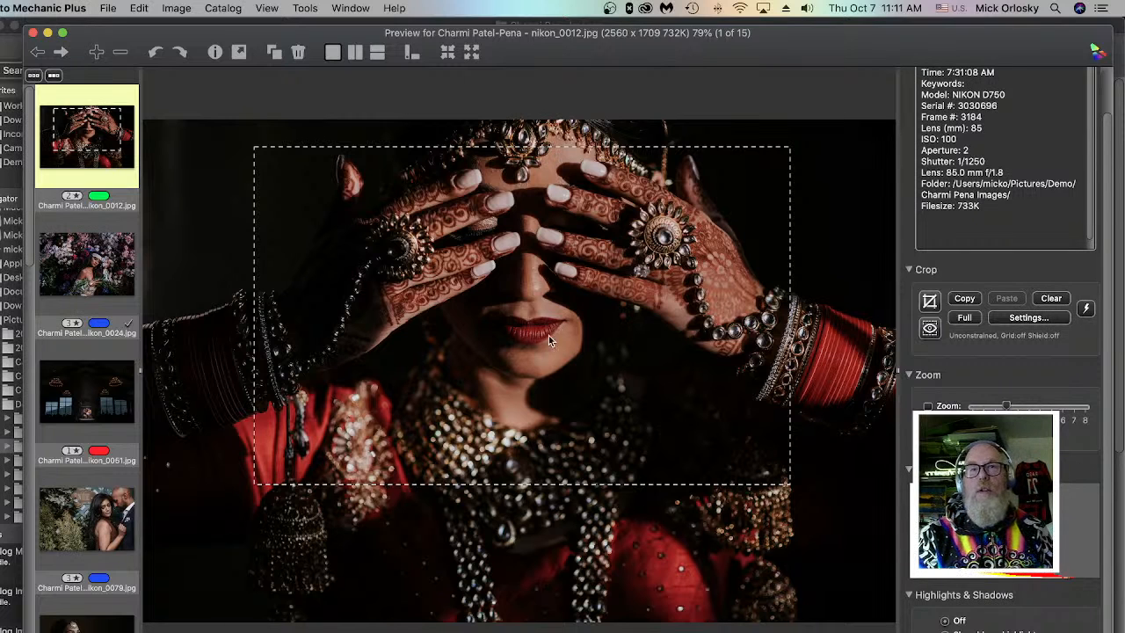
{"action": "key", "text": "z"}
{"action": "key", "text": "z"}
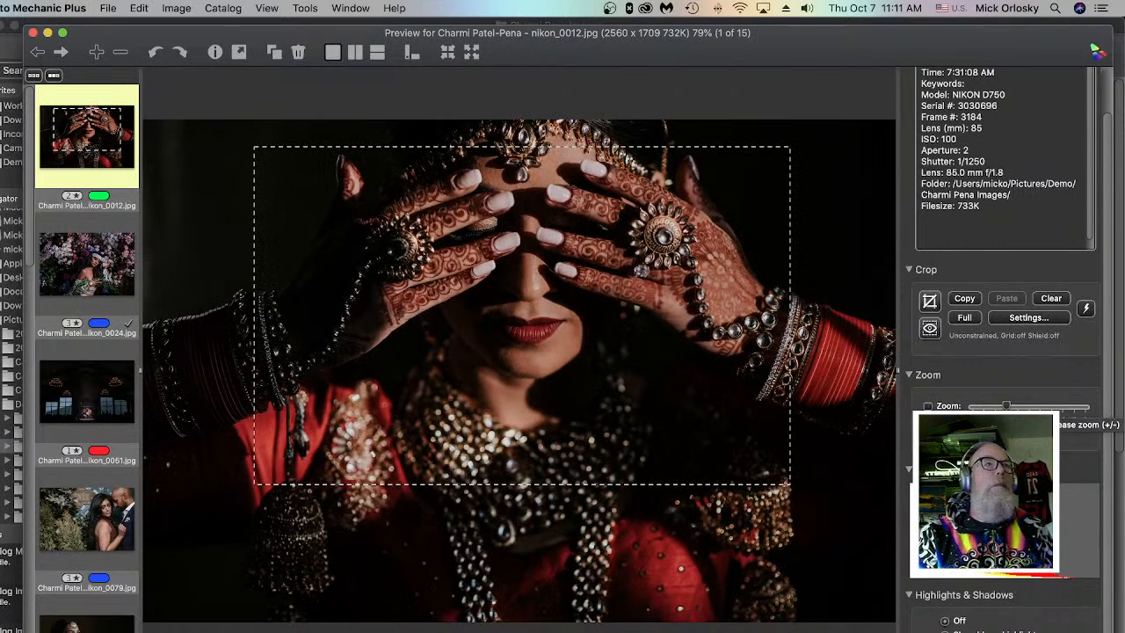
- Zoom photo 0012 to 400%, inspect the area around the nose and lips, and switch the zoom off
{"action": "left_click", "coordinate": [1037, 406]}
{"action": "left_click_drag", "start_coordinate": [730, 222], "coordinate": [666, 531]}
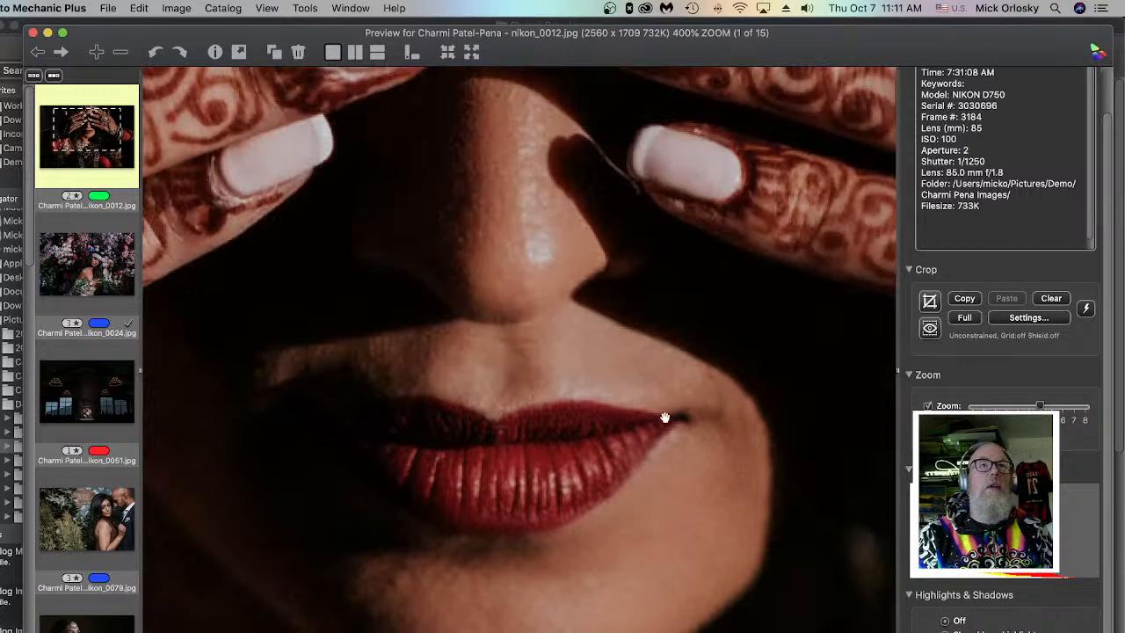
{"action": "key", "text": "z"}
{"action": "key", "text": "z"}
{"action": "key", "text": "z"}
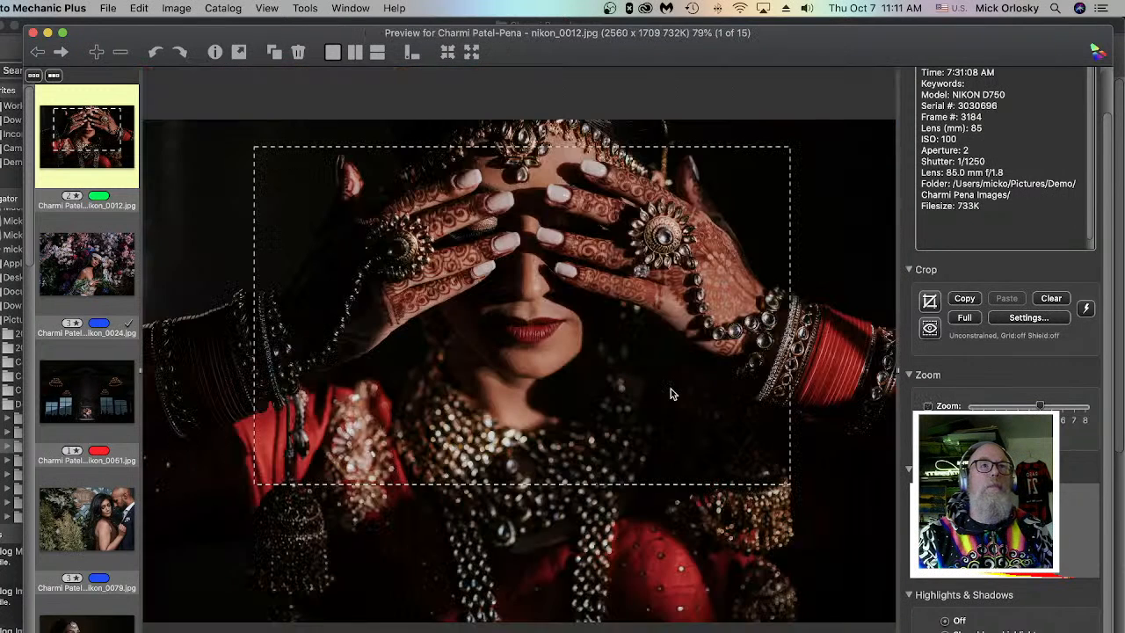
- Set the zoom to 100%, compare it with the fitted view of photo 0012, and leave the zoom off
{"action": "key", "text": "z"}
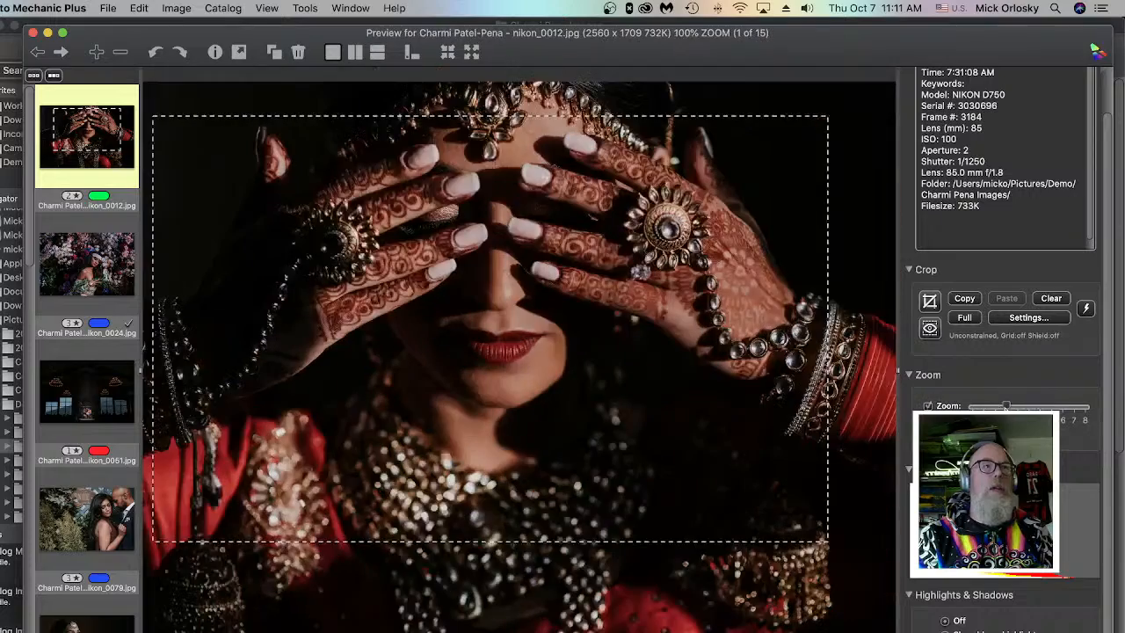
{"action": "key", "text": "z"}
{"action": "key", "text": "z"}
{"action": "key", "text": "z"}
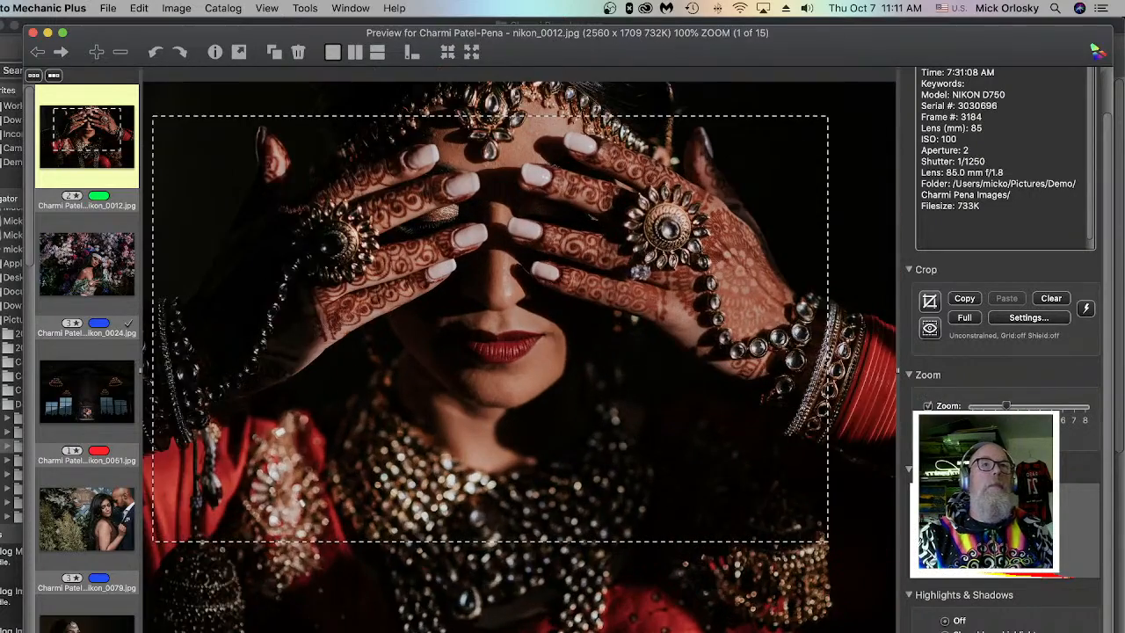
{"action": "key", "text": "z"}
{"action": "key", "text": "z"}
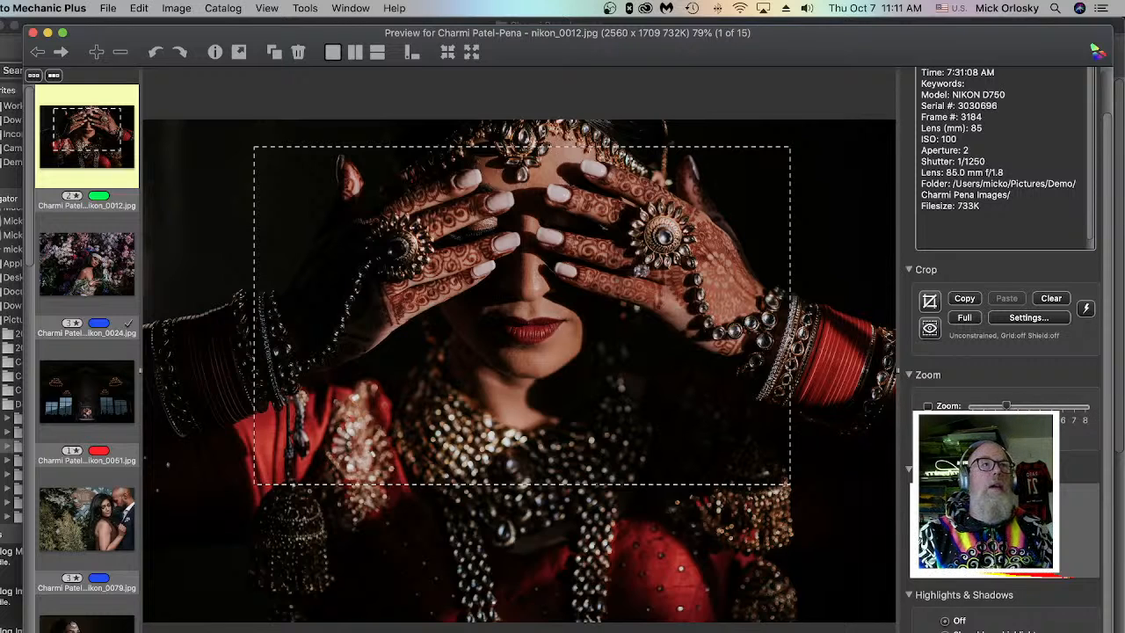
- Rotate photo 0012 counterclockwise and rotate it back clockwise
{"action": "scroll", "coordinate": [1046, 413], "scroll_direction": "up", "scroll_amount": 2}
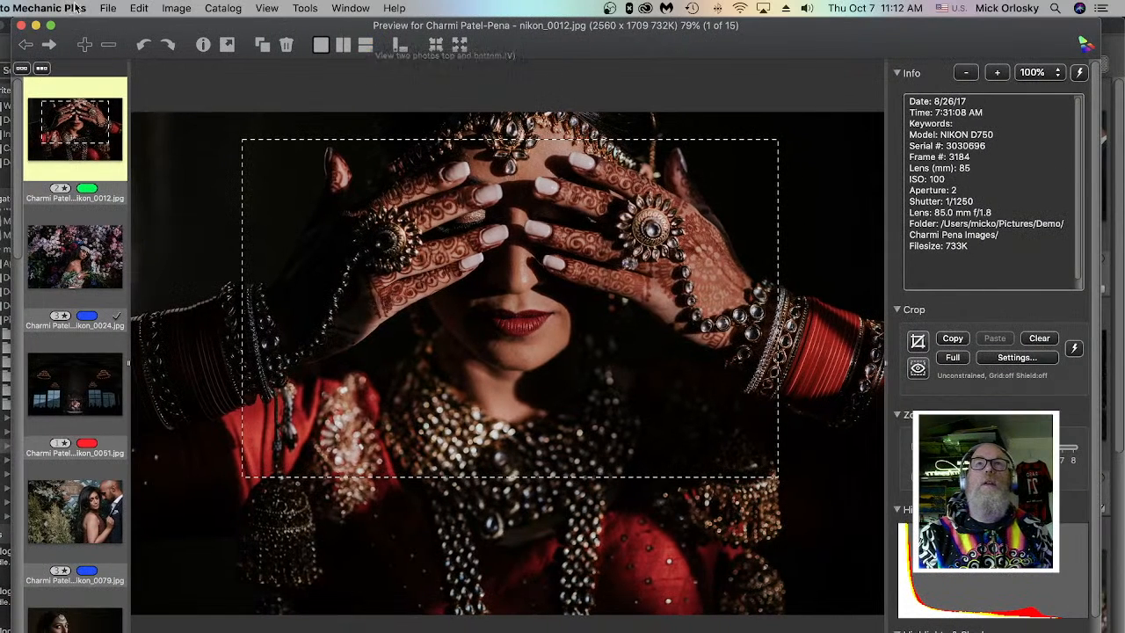
{"action": "left_click", "coordinate": [141, 45]}
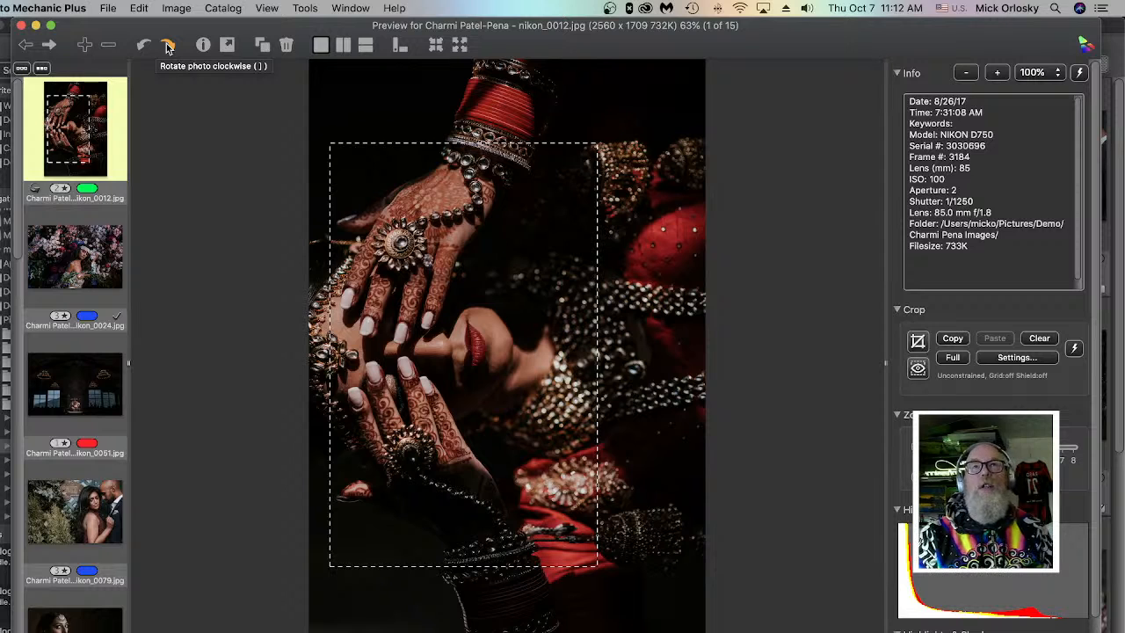
{"action": "left_click", "coordinate": [168, 45]}
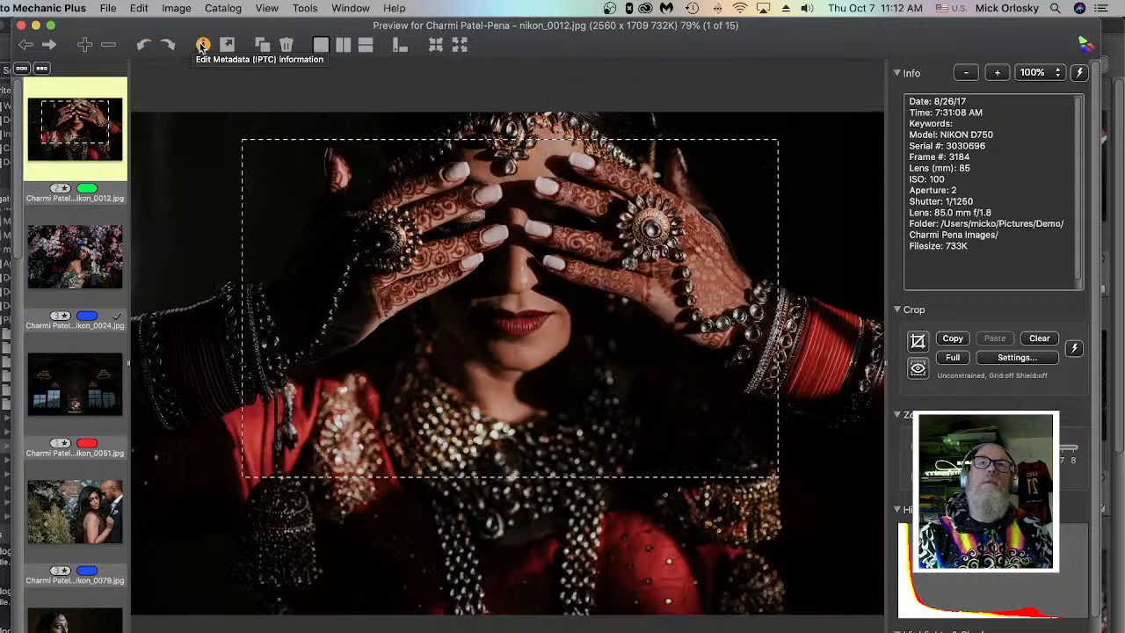
- Open the IPTC metadata of photo 0012 for viewing and close it without changes
{"action": "left_click", "coordinate": [202, 45]}
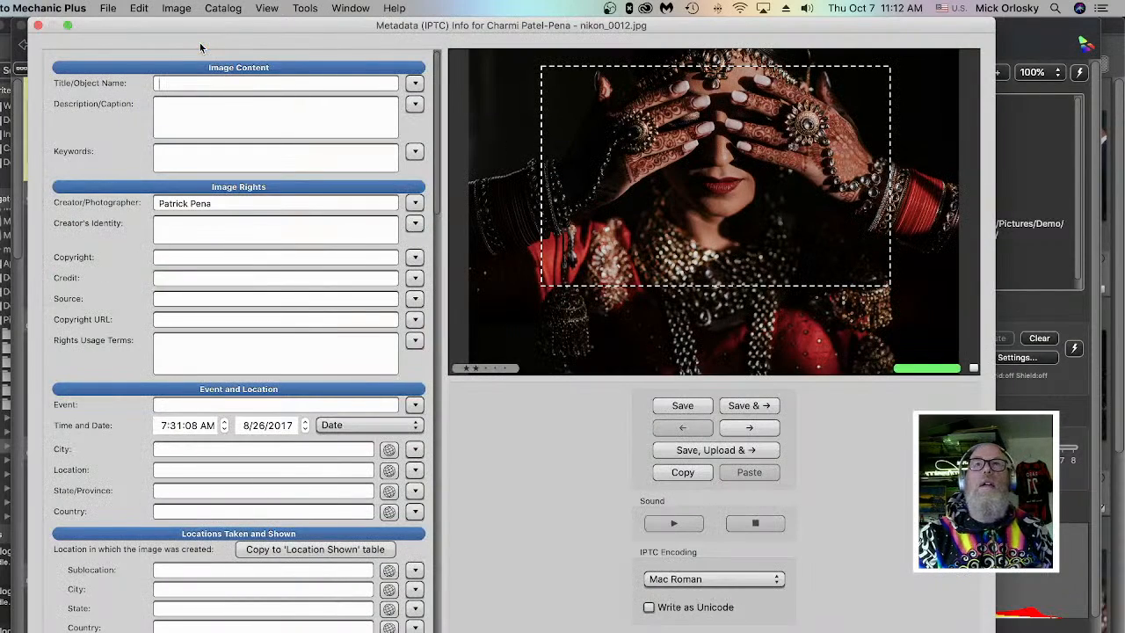
{"action": "left_click", "coordinate": [37, 26]}
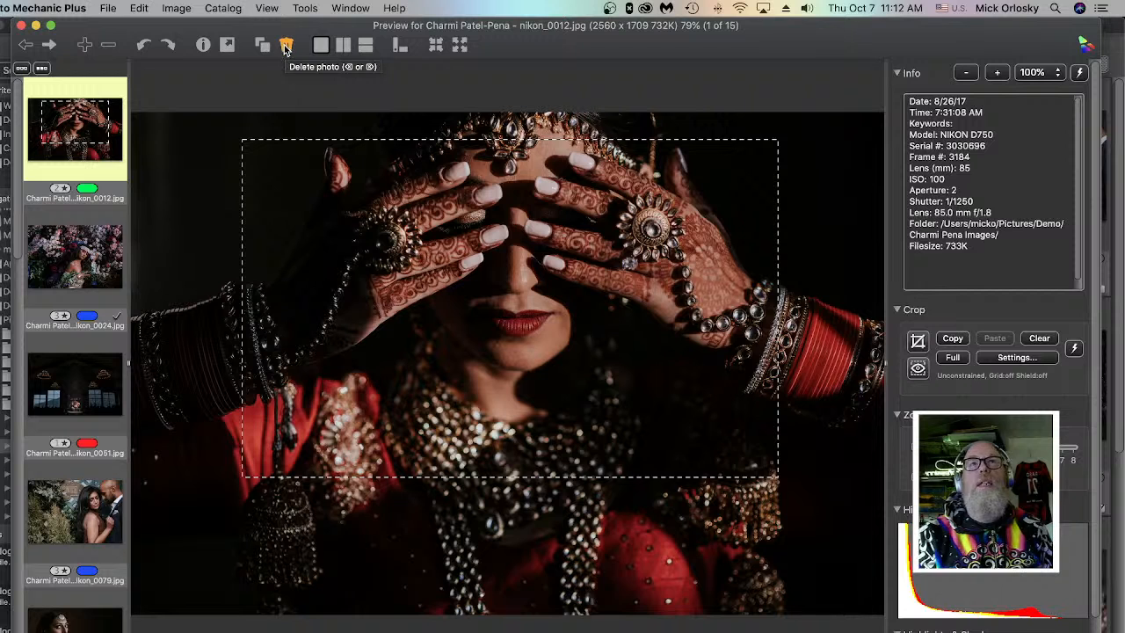
- Compare photos 0012 and 0024 side by side, try the top-and-bottom layout, and return the preview to a single photo
{"action": "left_click", "coordinate": [340, 46]}
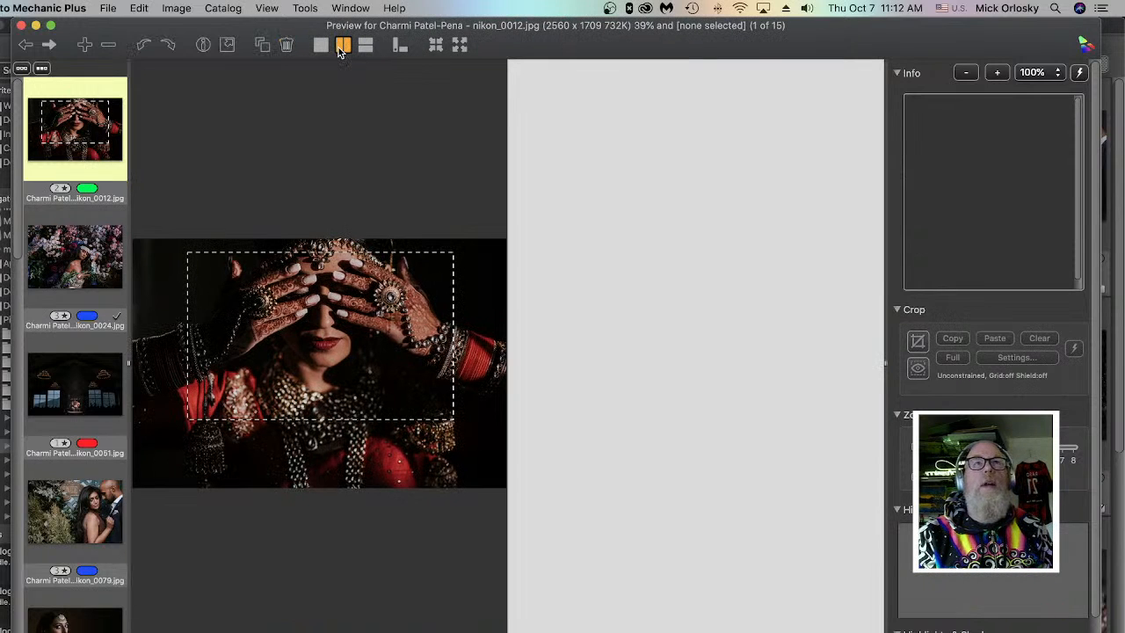
{"action": "left_click", "coordinate": [77, 277]}
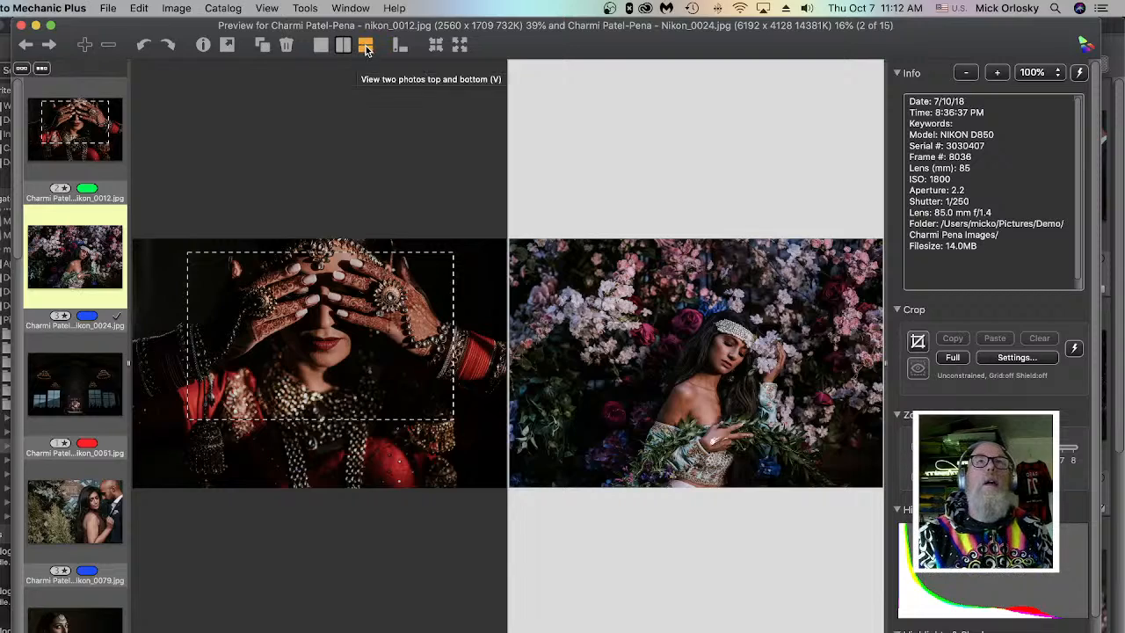
{"action": "left_click", "coordinate": [367, 47]}
{"action": "left_click", "coordinate": [367, 46]}
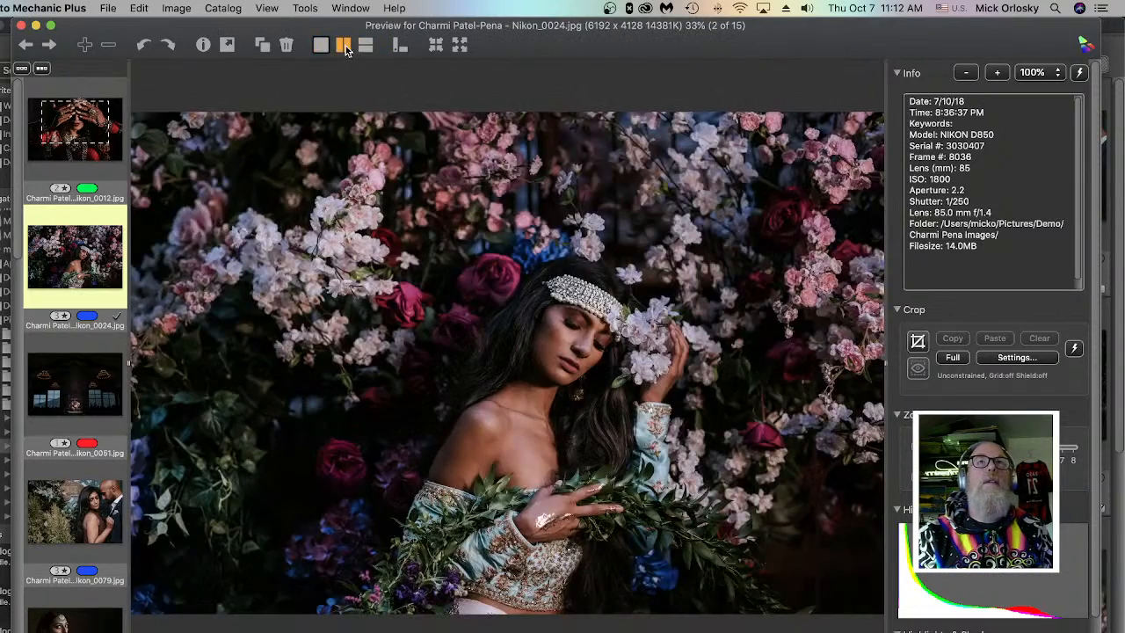
{"action": "left_click", "coordinate": [344, 48]}
{"action": "left_click", "coordinate": [321, 46]}
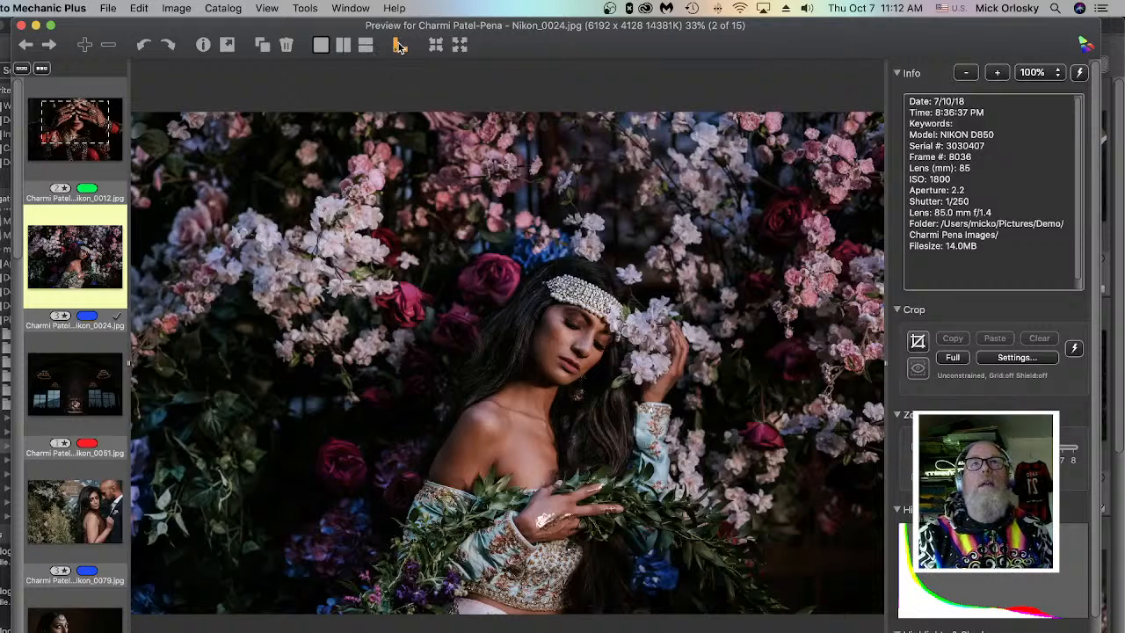
- Toggle the thumbnail strip orientation and the panel-free view of photo 0024 on and off, and close the preview
{"action": "left_click", "coordinate": [399, 46]}
{"action": "left_click", "coordinate": [400, 46]}
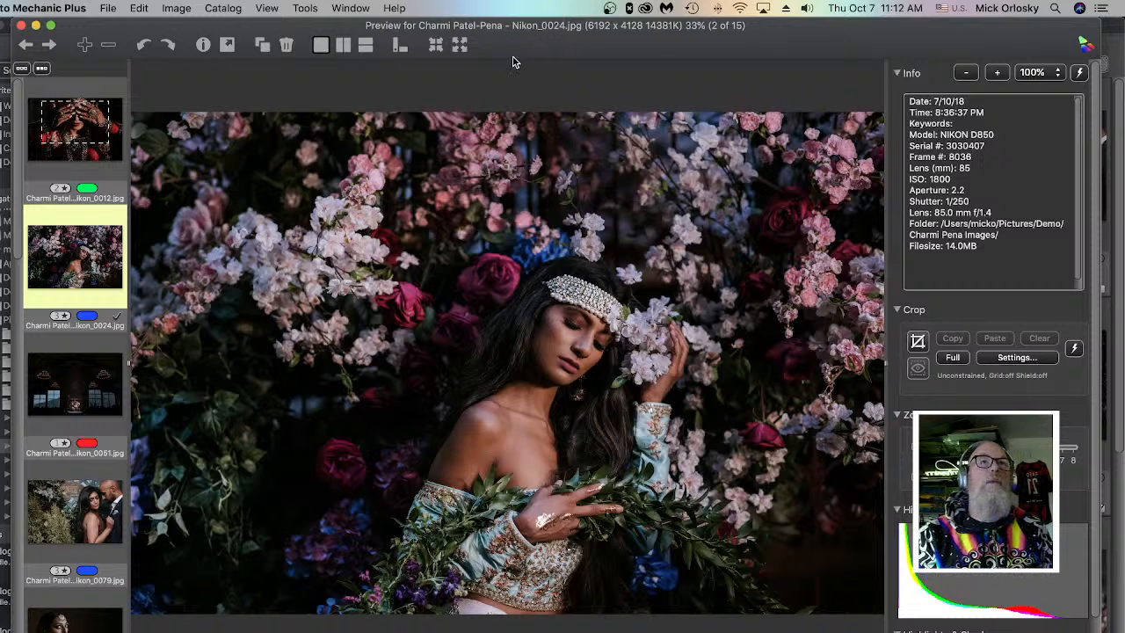
{"action": "left_click", "coordinate": [461, 46]}
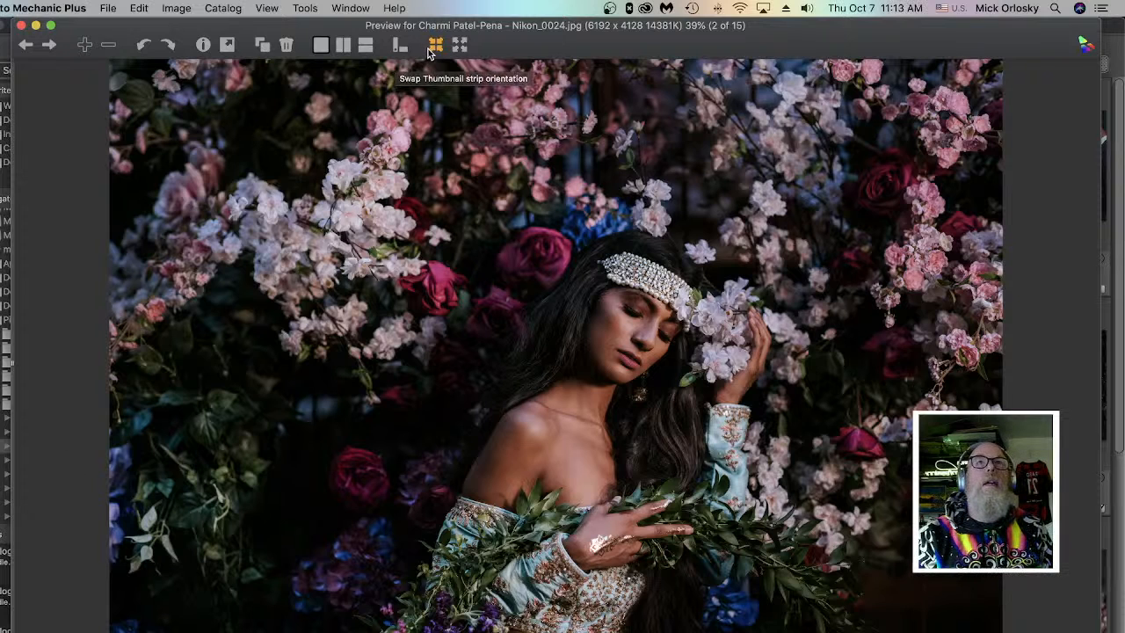
{"action": "left_click", "coordinate": [431, 50]}
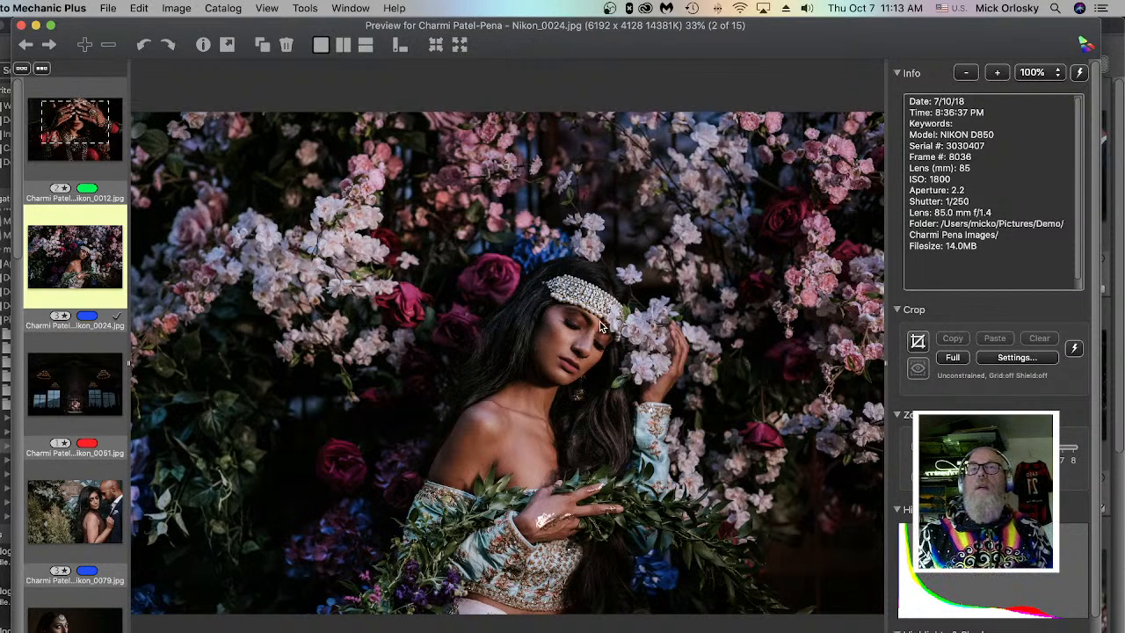
{"action": "left_click", "coordinate": [22, 25]}
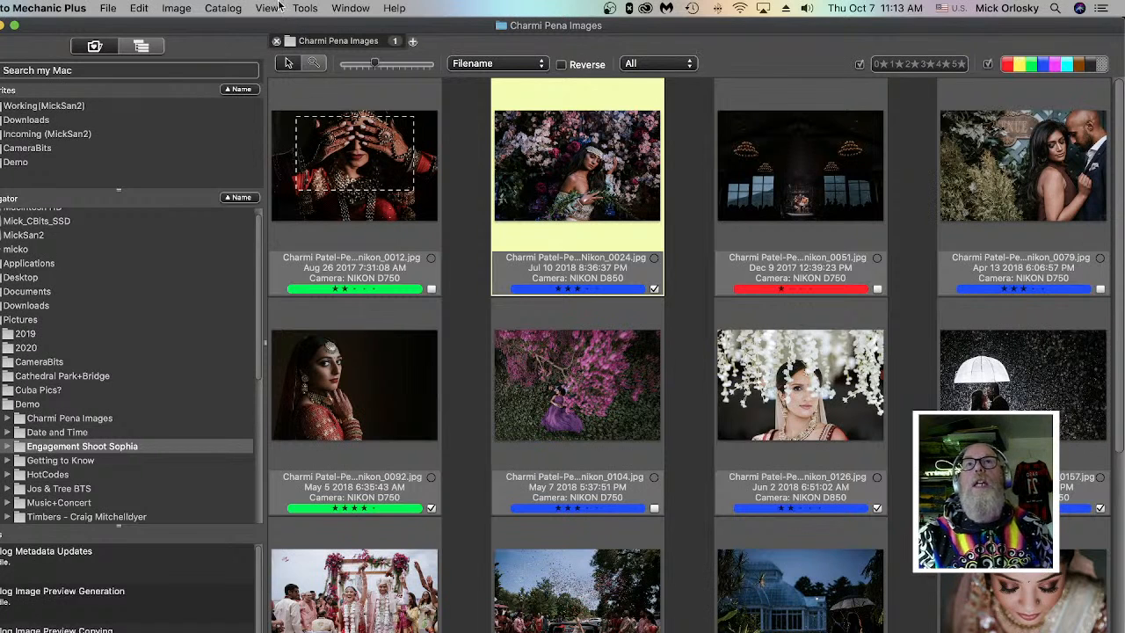
- Open the General preferences and review the list of available preference categories
{"action": "left_click", "coordinate": [110, 7]}
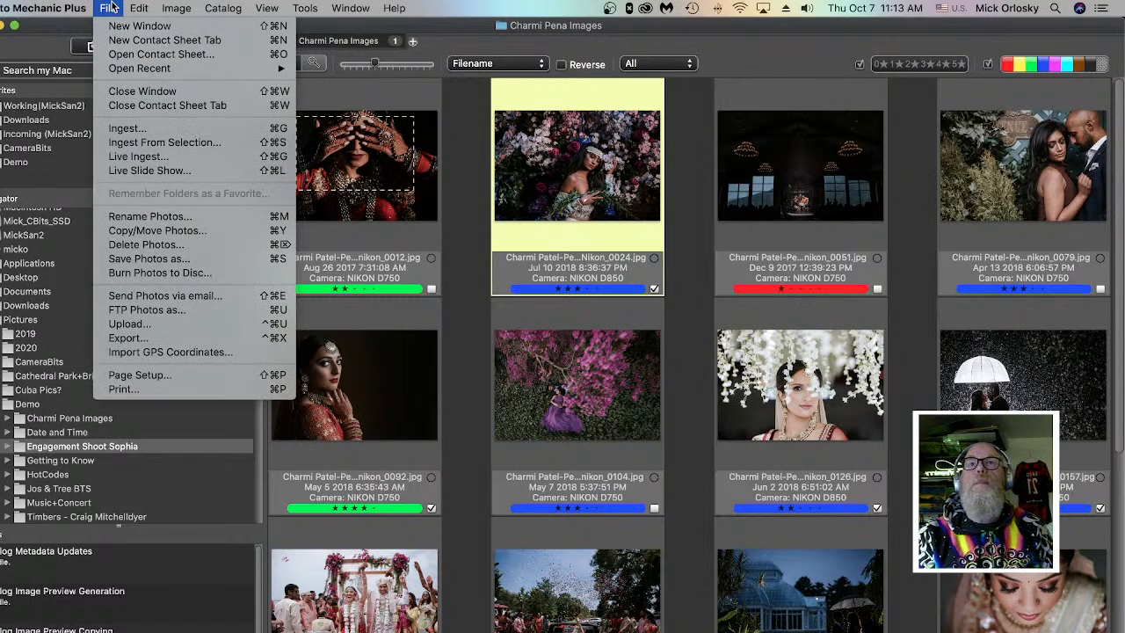
{"action": "mouse_move", "coordinate": [63, 7]}
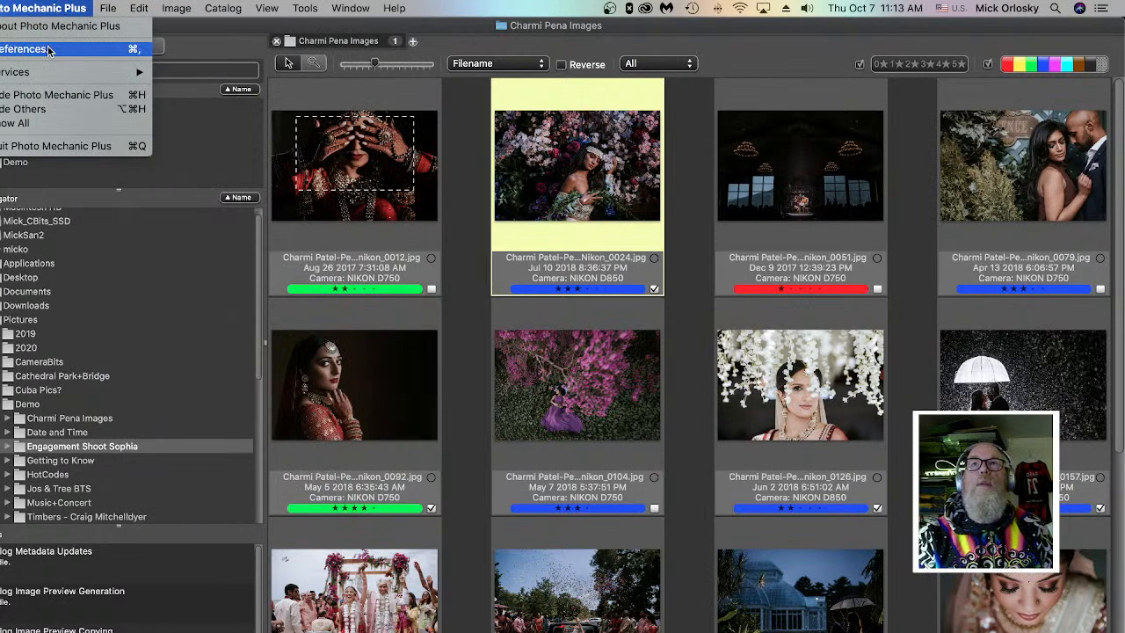
{"action": "left_click", "coordinate": [117, 54]}
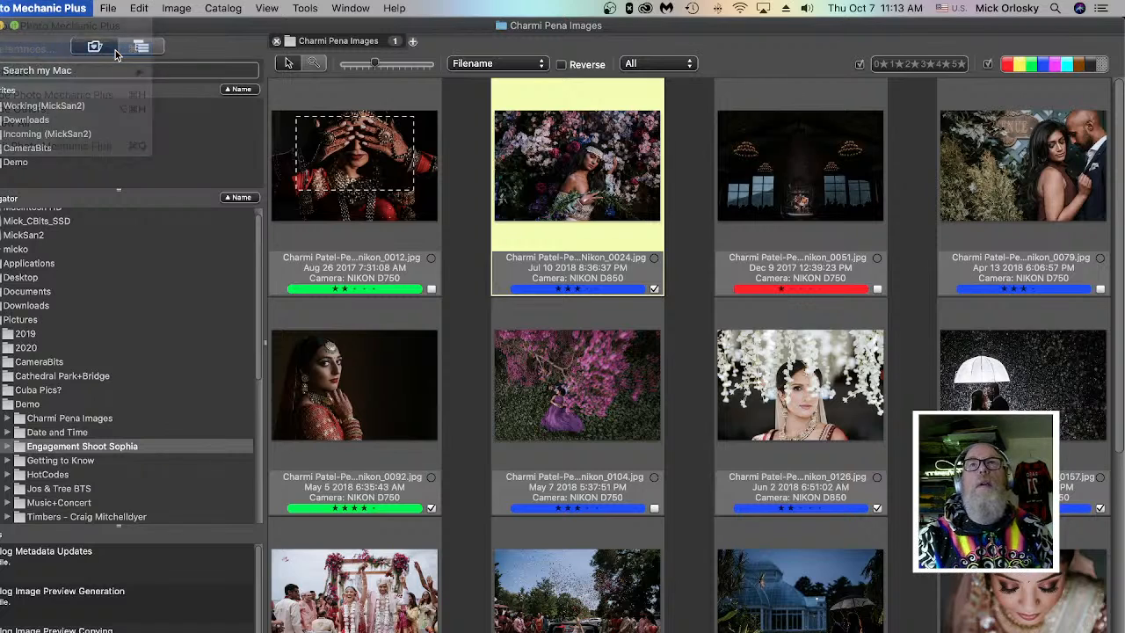
{"action": "left_click_drag", "start_coordinate": [560, 11], "coordinate": [663, 127]}
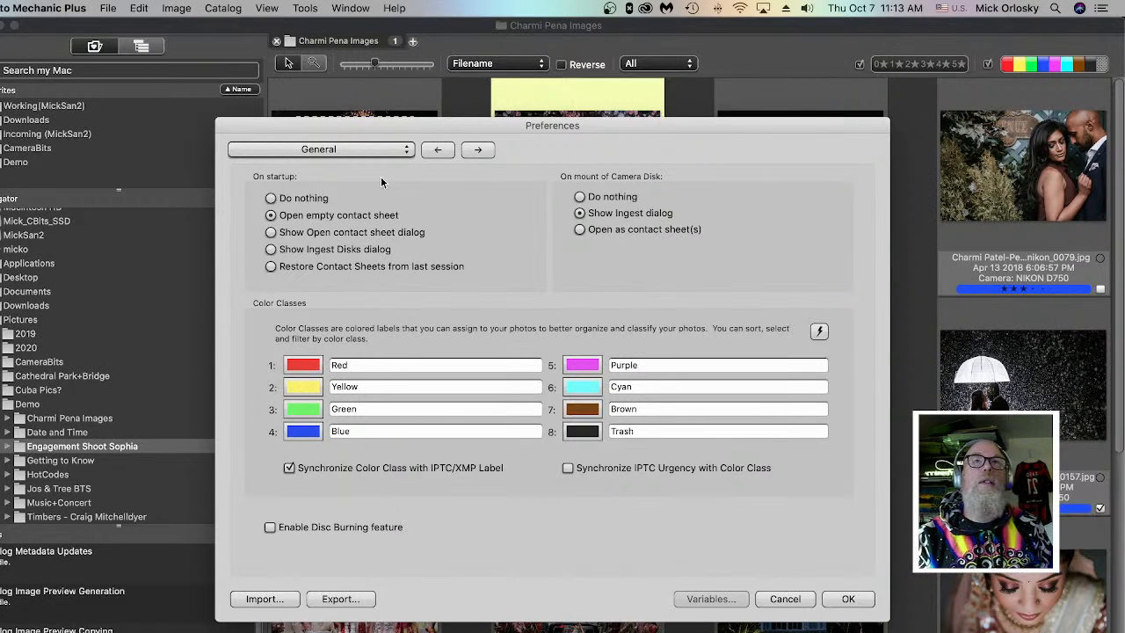
{"action": "left_click", "coordinate": [368, 154]}
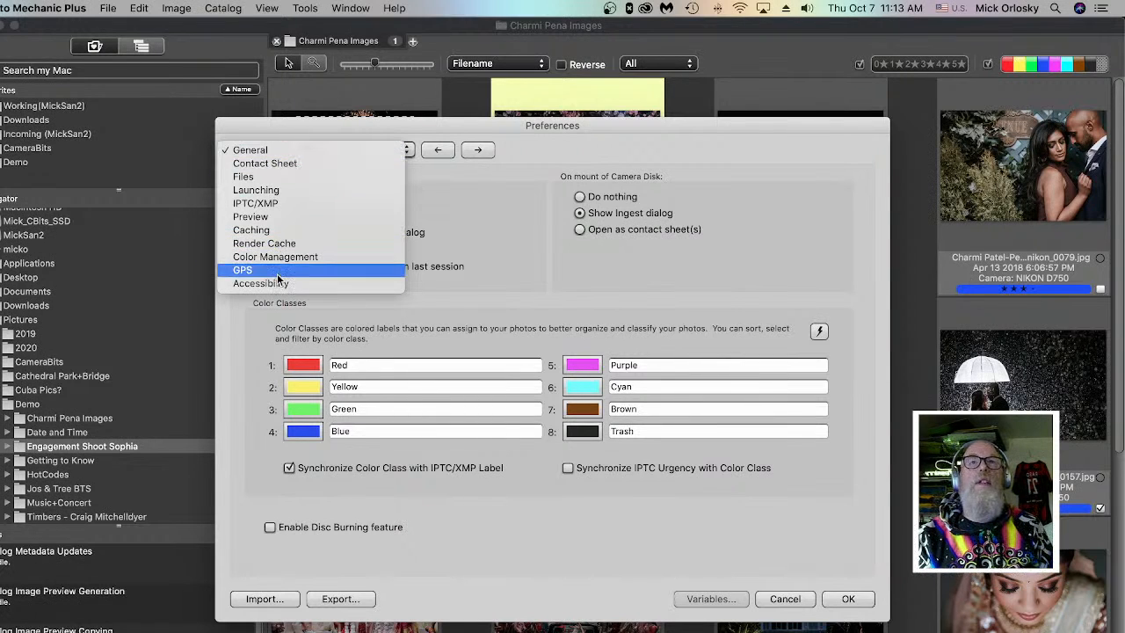
{"action": "left_click", "coordinate": [563, 137]}
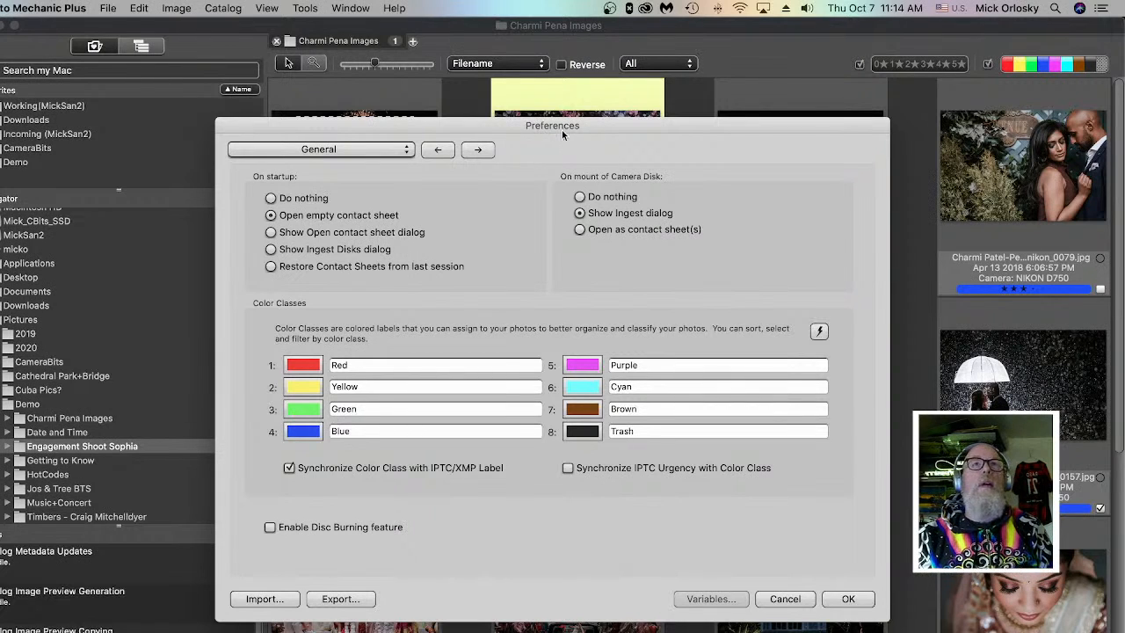
{"action": "left_click", "coordinate": [372, 149]}
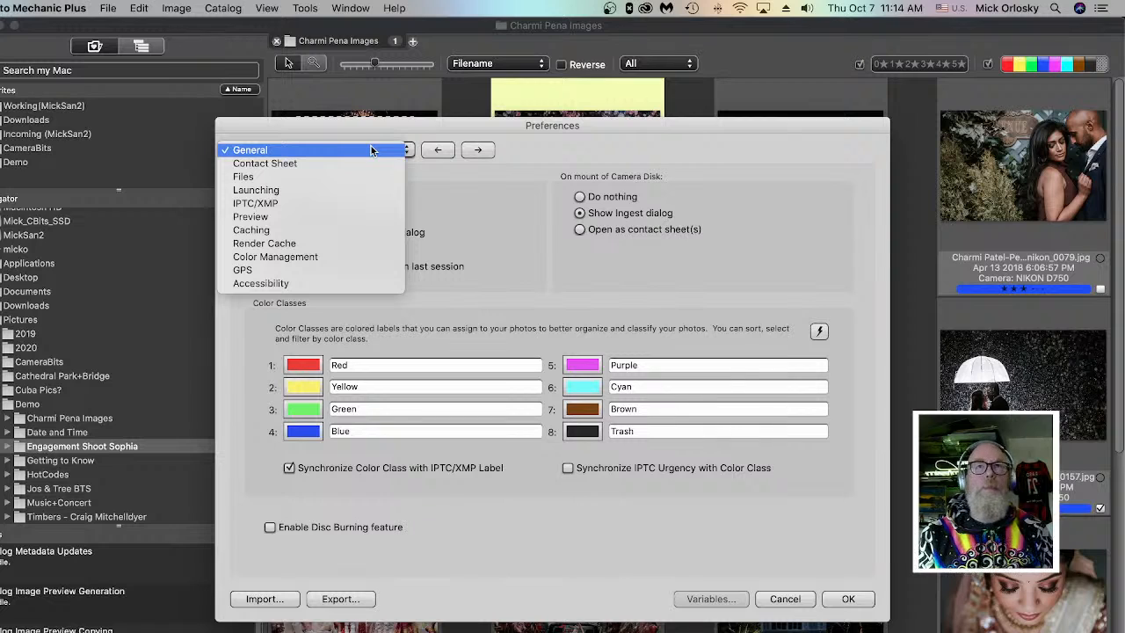
{"action": "left_click", "coordinate": [568, 150]}
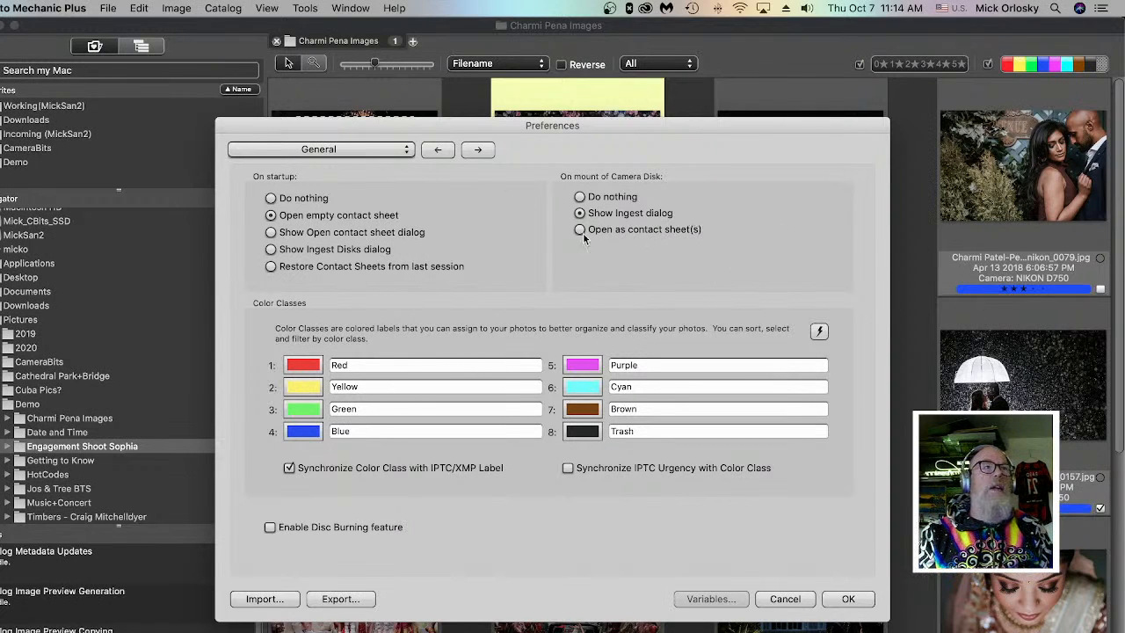
- Set the contact sheet thumbnail labels to Filename only and apply the preferences
{"action": "left_click", "coordinate": [332, 150]}
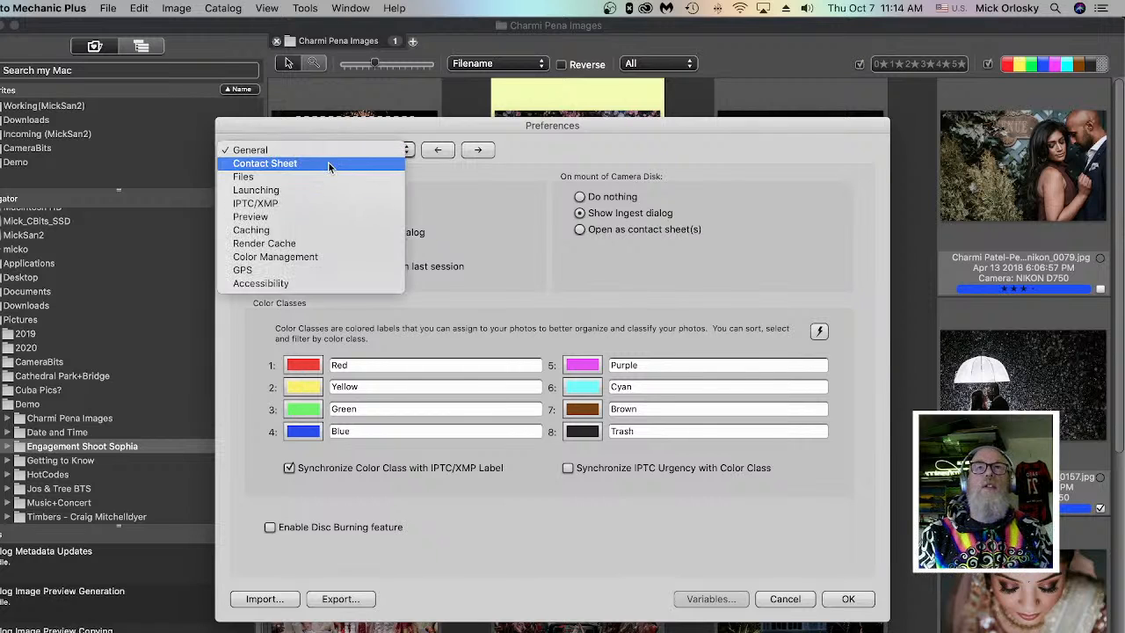
{"action": "left_click", "coordinate": [329, 162]}
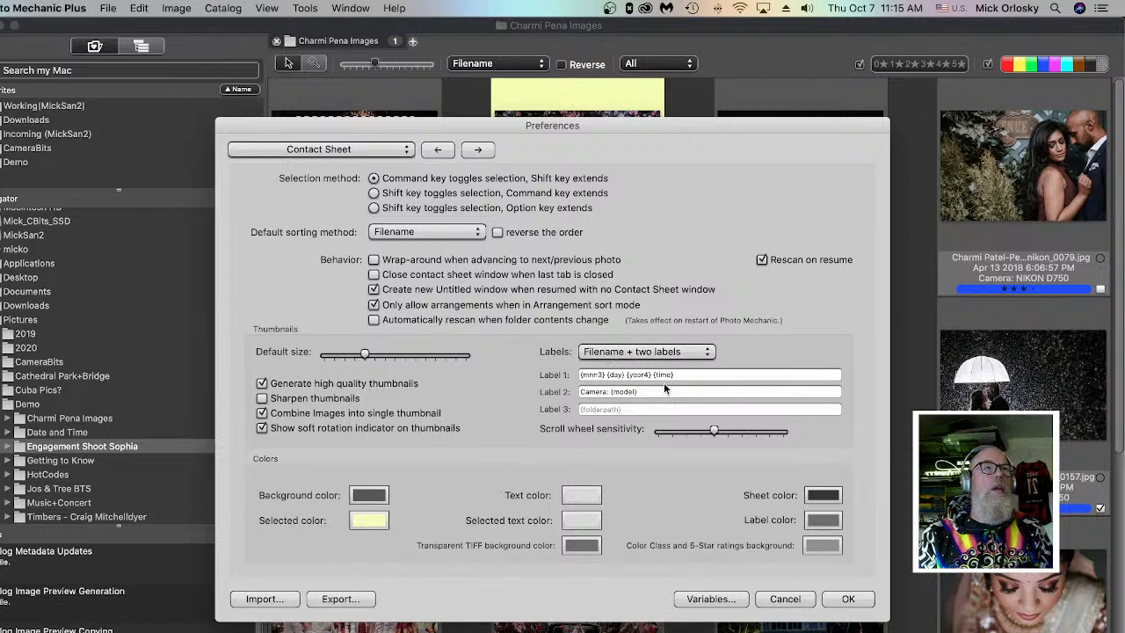
{"action": "left_click", "coordinate": [653, 358]}
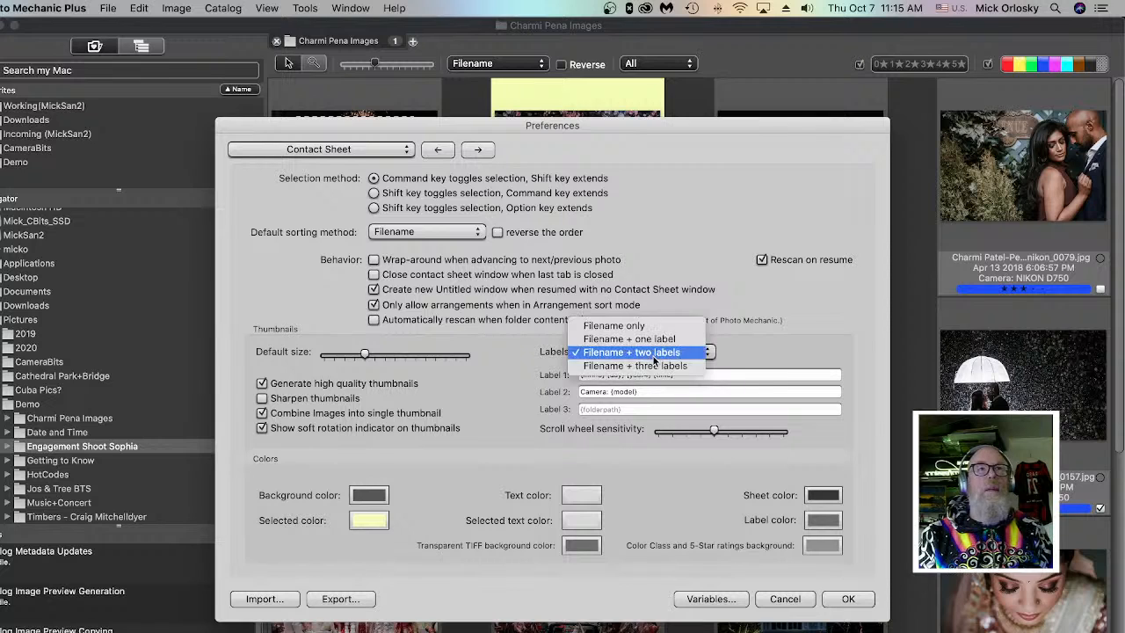
{"action": "left_click", "coordinate": [641, 328]}
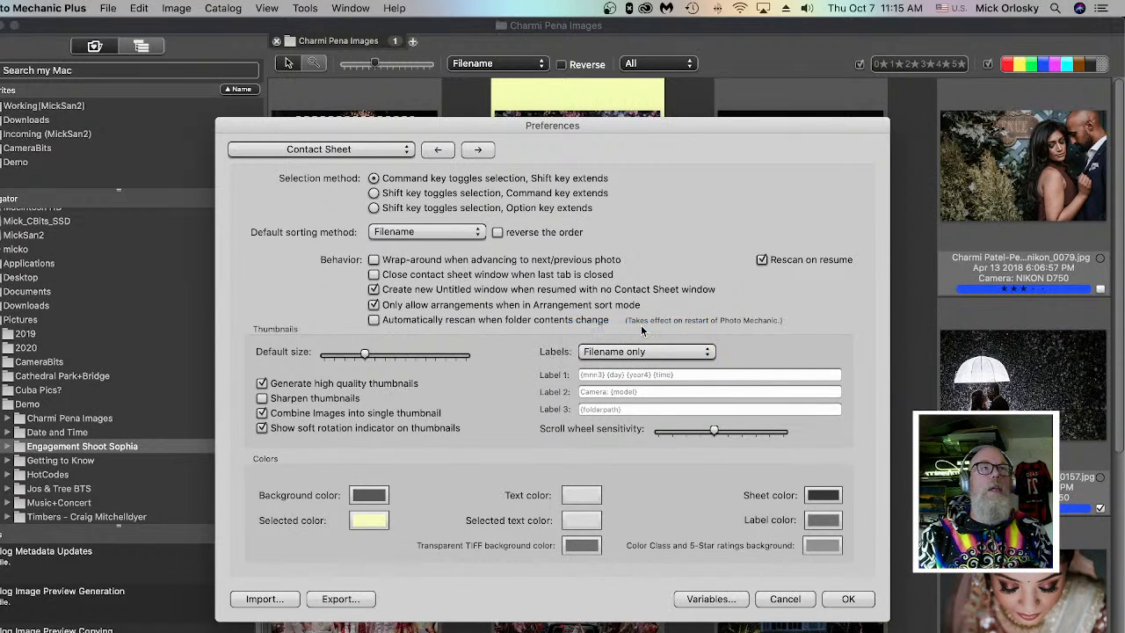
{"action": "left_click", "coordinate": [845, 601]}
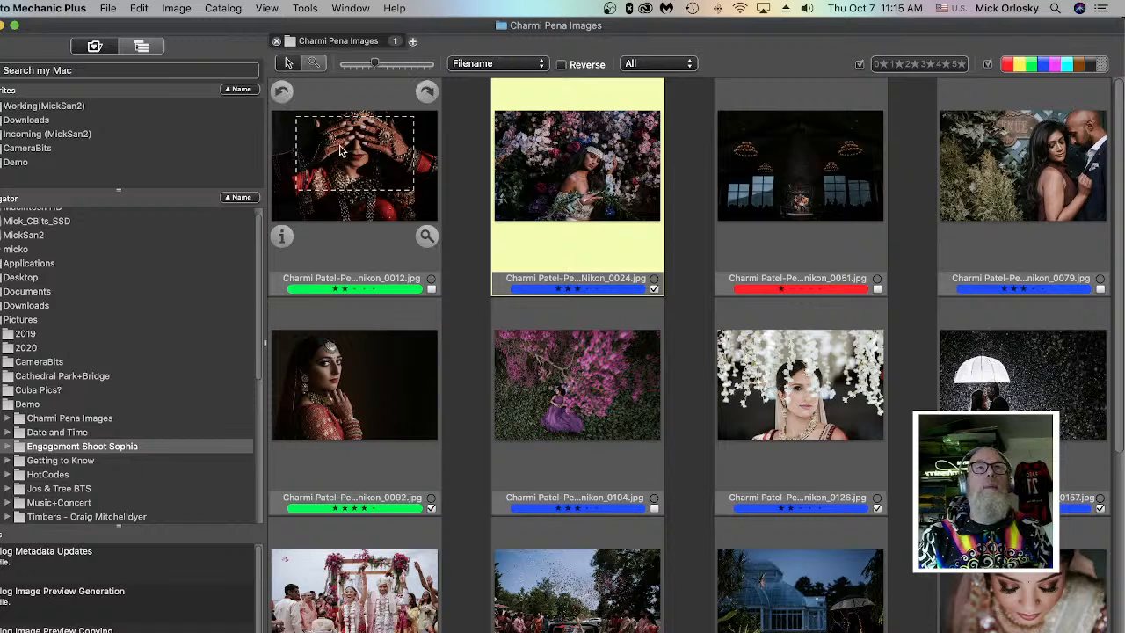
- Reopen the Contact Sheet preferences and set the thumbnail labels to Filename + two labels
{"action": "key", "text": "super+comma"}
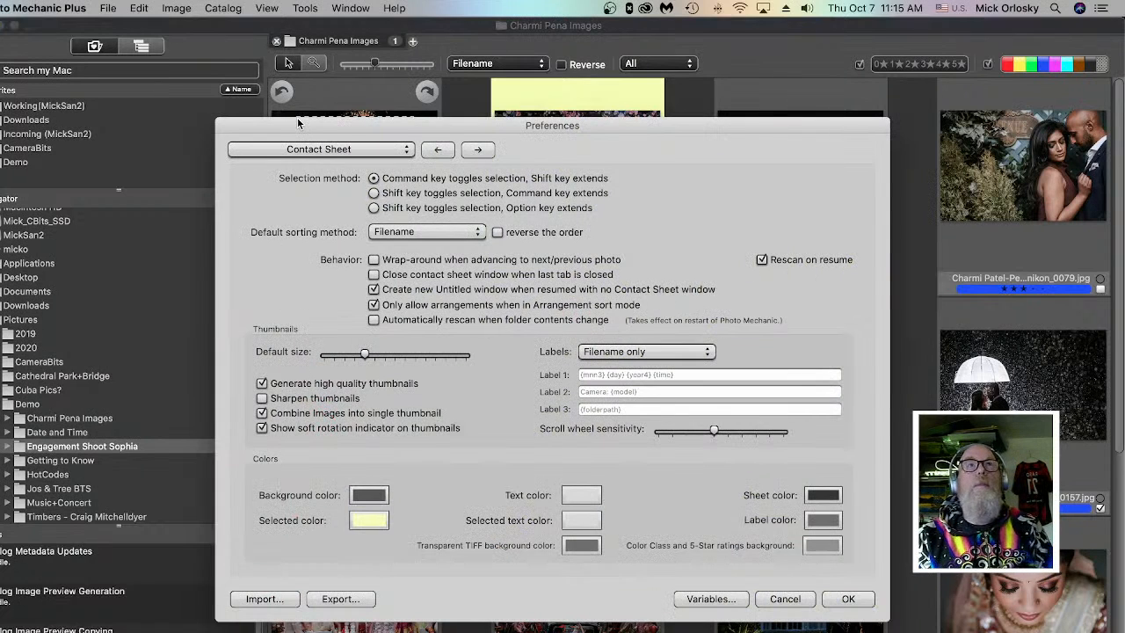
{"action": "left_click", "coordinate": [673, 359]}
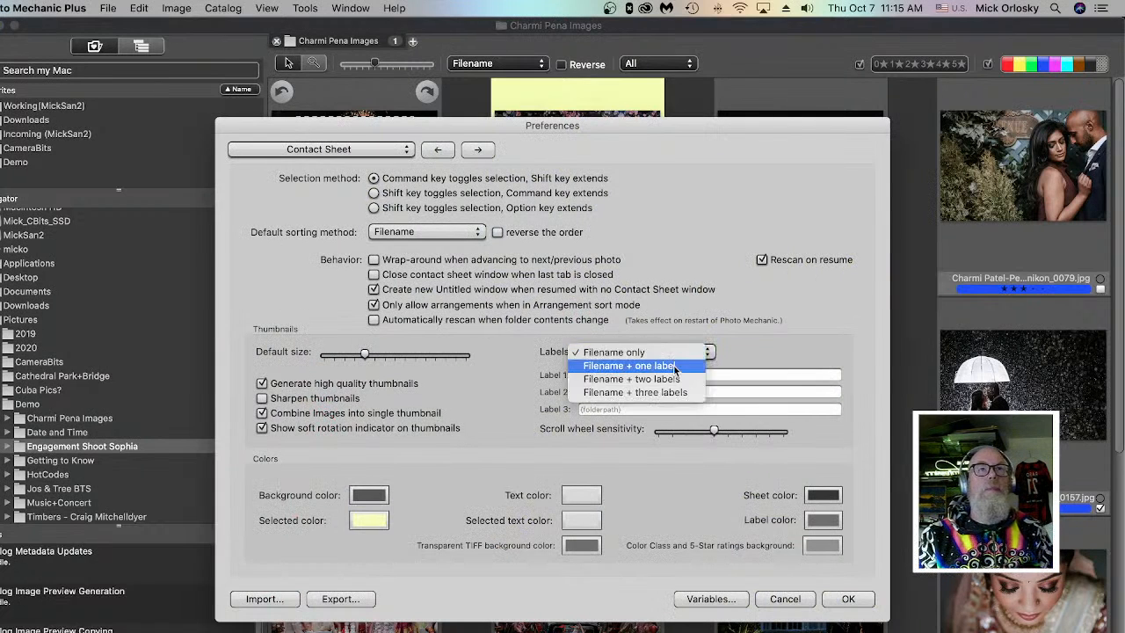
{"action": "left_click", "coordinate": [672, 382]}
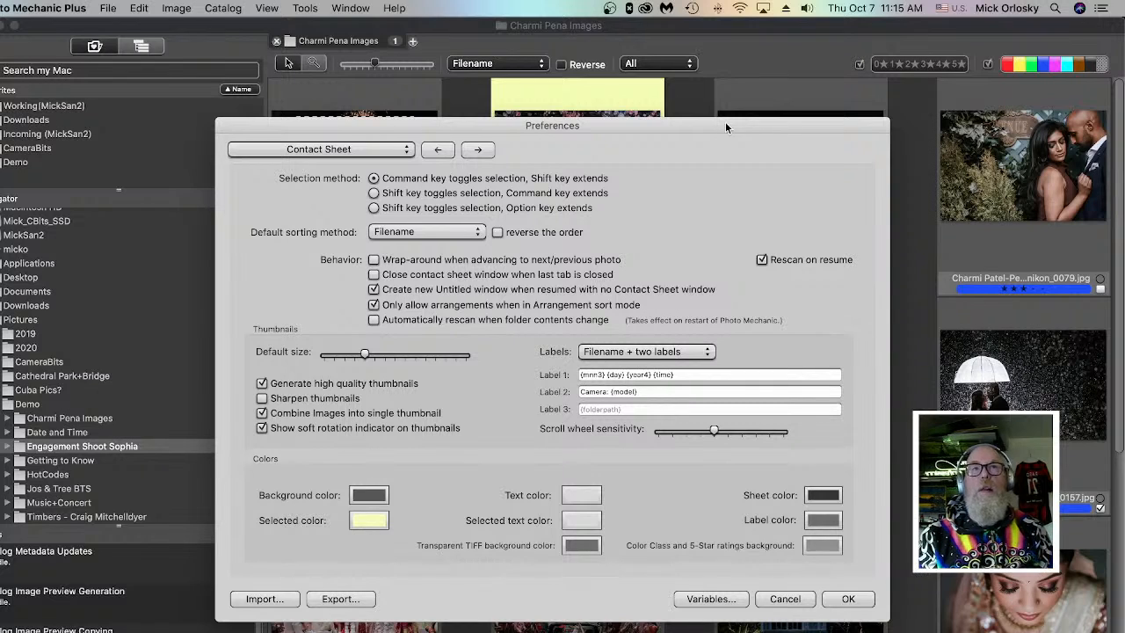
- Review the Preview and Accessibility preferences and save the preference changes
{"action": "left_click", "coordinate": [282, 152]}
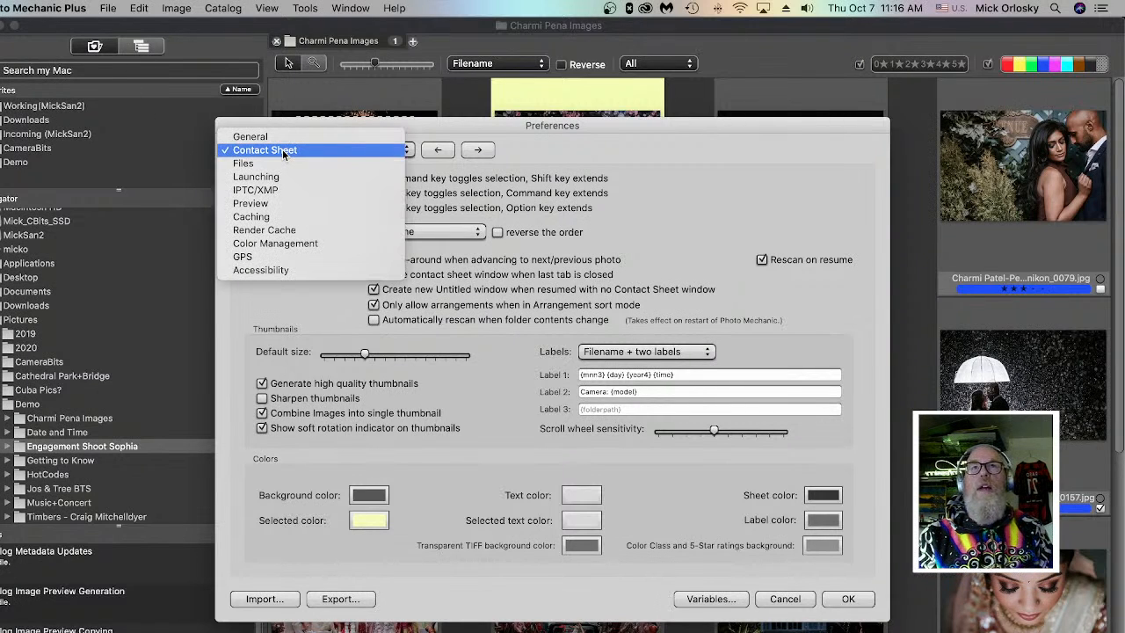
{"action": "left_click", "coordinate": [280, 203]}
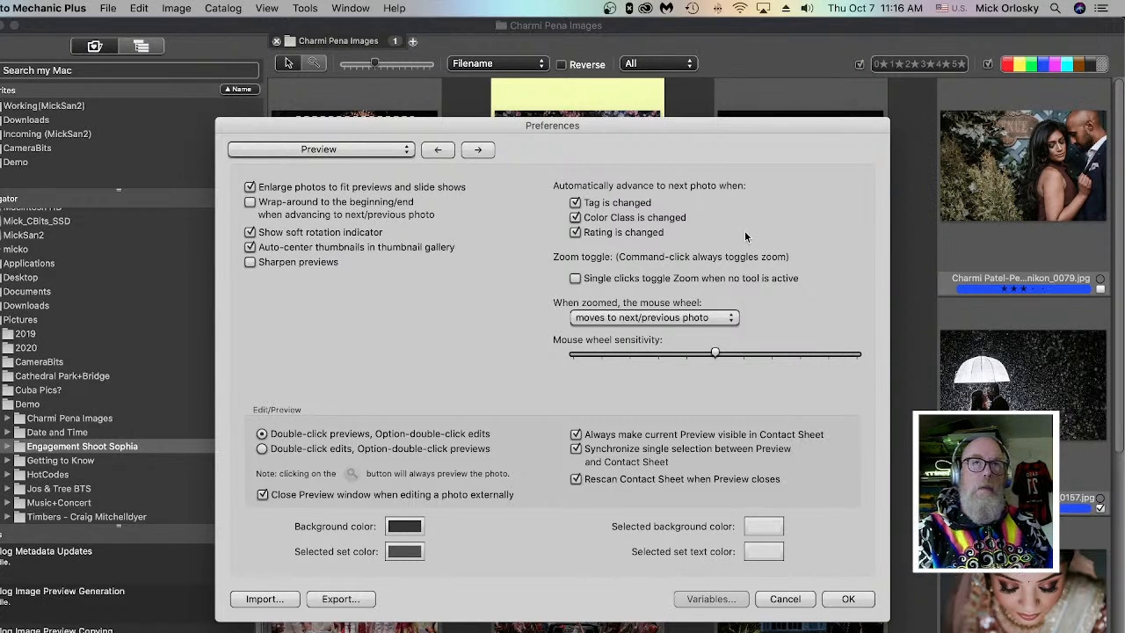
{"action": "left_click", "coordinate": [342, 149]}
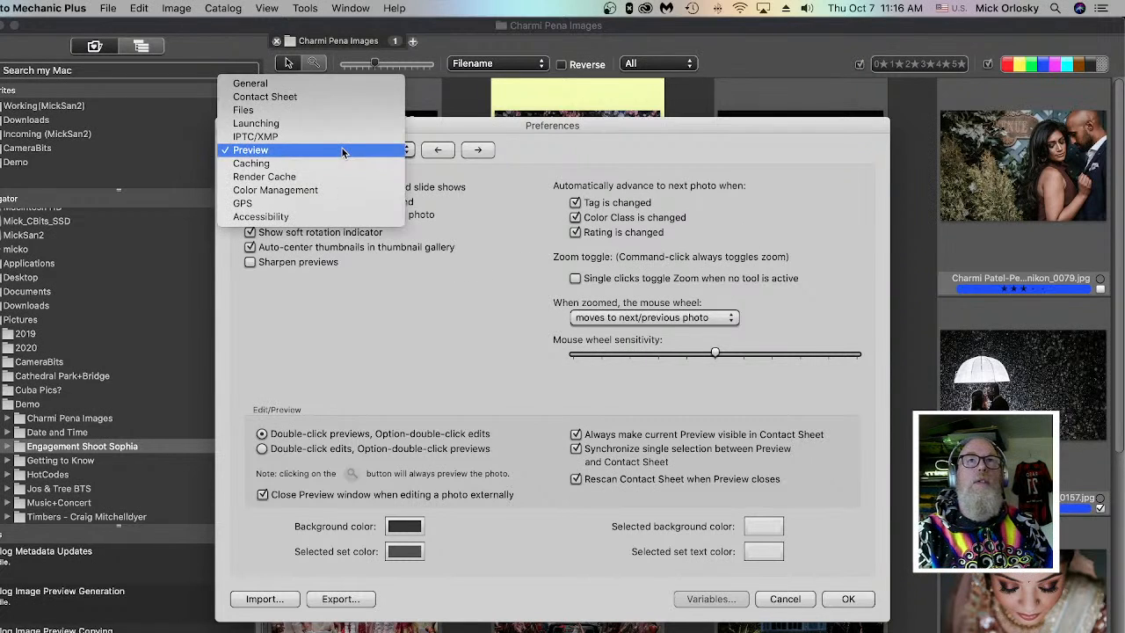
{"action": "left_click", "coordinate": [324, 216]}
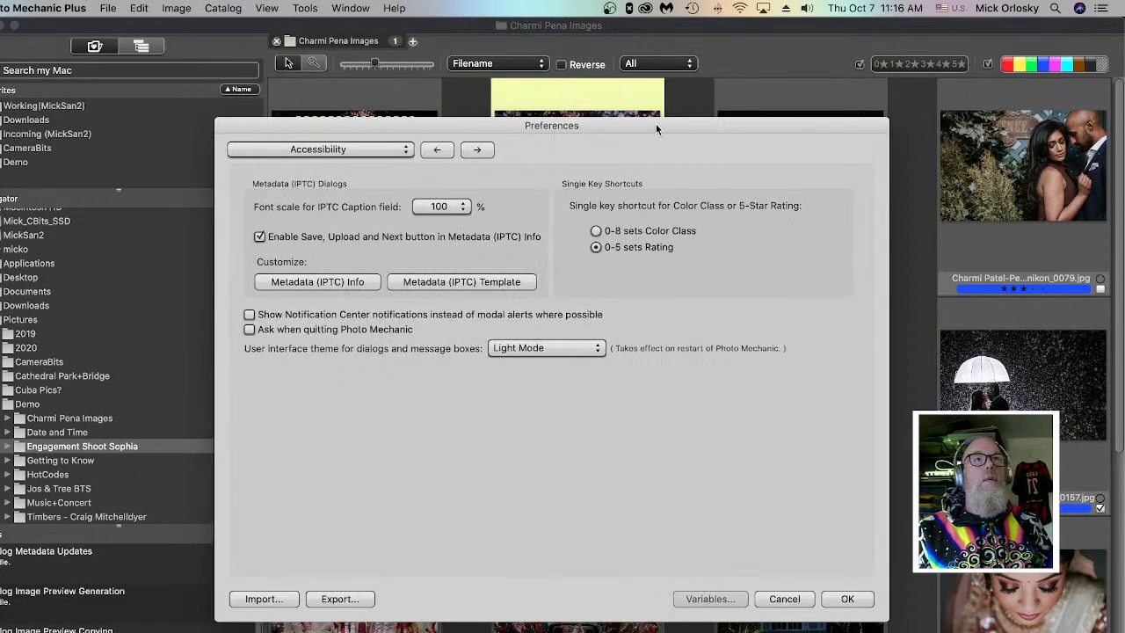
{"action": "left_click_drag", "start_coordinate": [655, 123], "coordinate": [552, 146]}
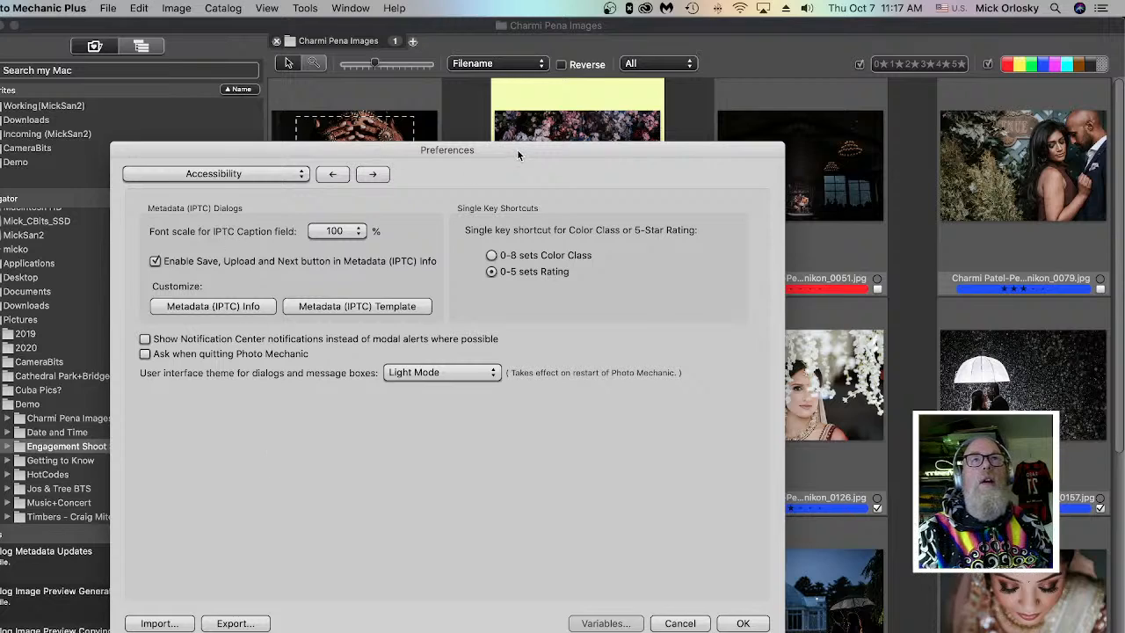
{"action": "left_click_drag", "start_coordinate": [518, 153], "coordinate": [533, 91]}
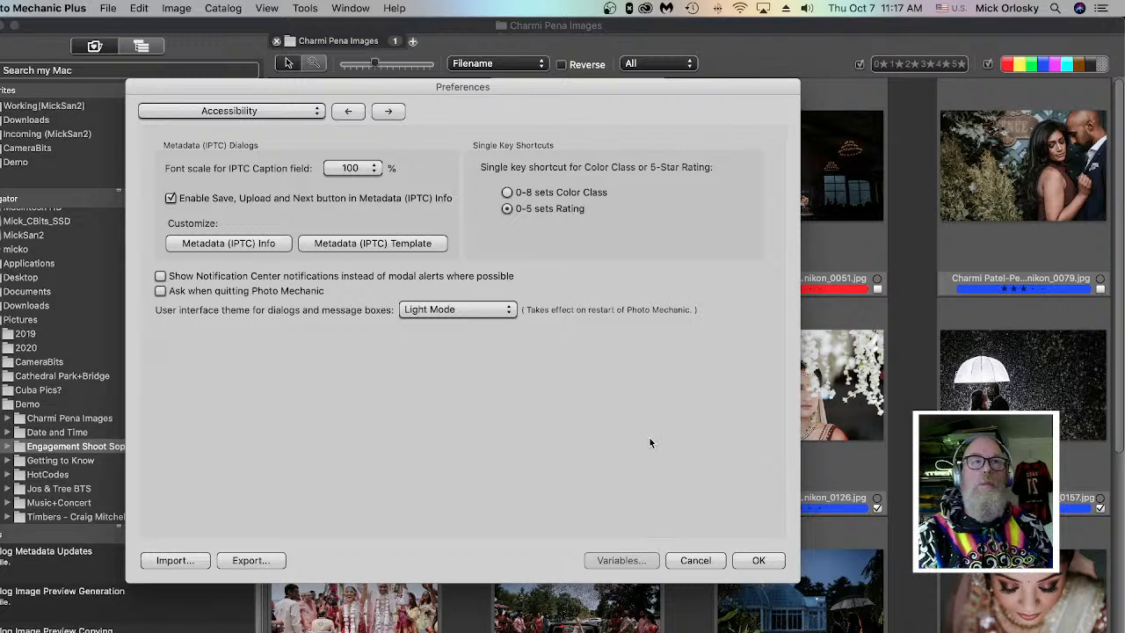
{"action": "left_click", "coordinate": [760, 560]}
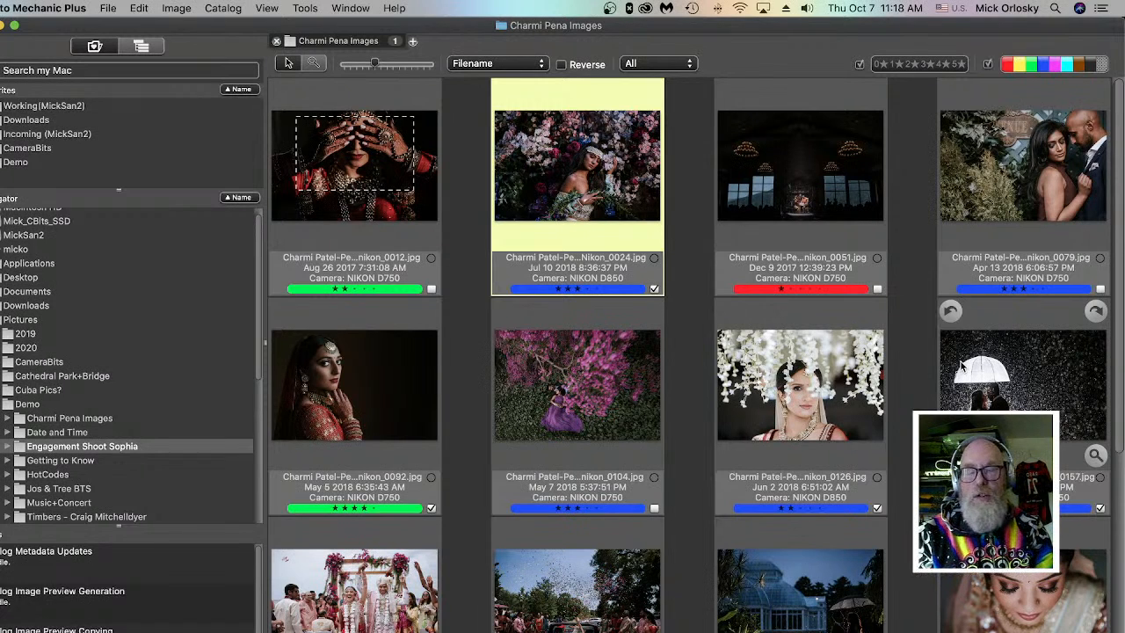
- Open the Ingest dialog and select the MySDCard003 disk as the source
{"action": "key", "text": "super+i"}
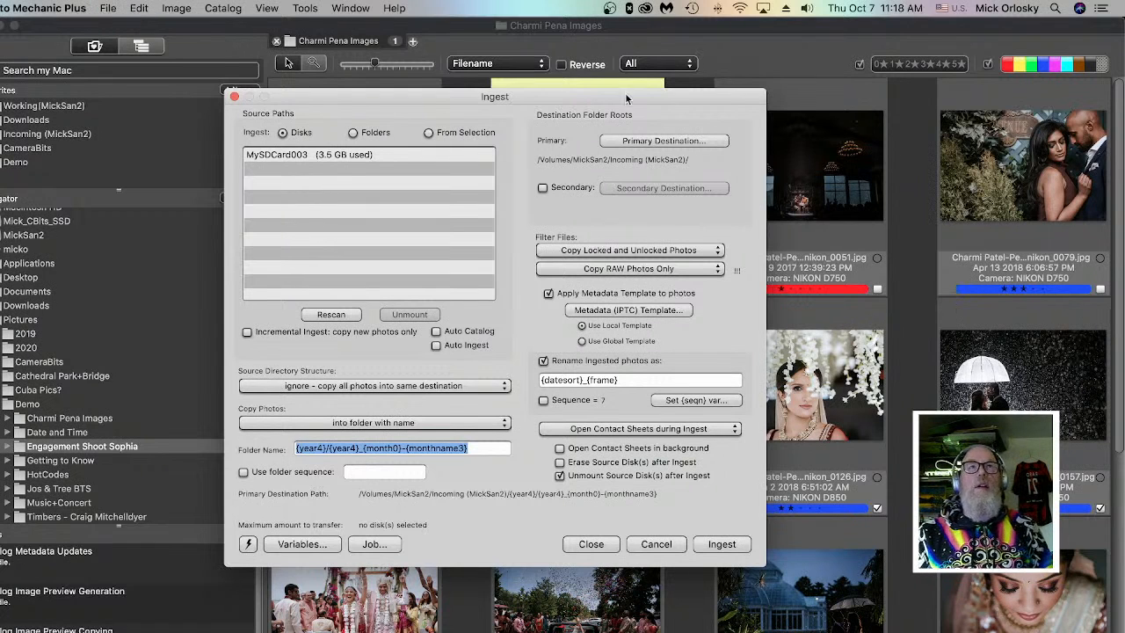
{"action": "left_click_drag", "start_coordinate": [521, 89], "coordinate": [507, 95]}
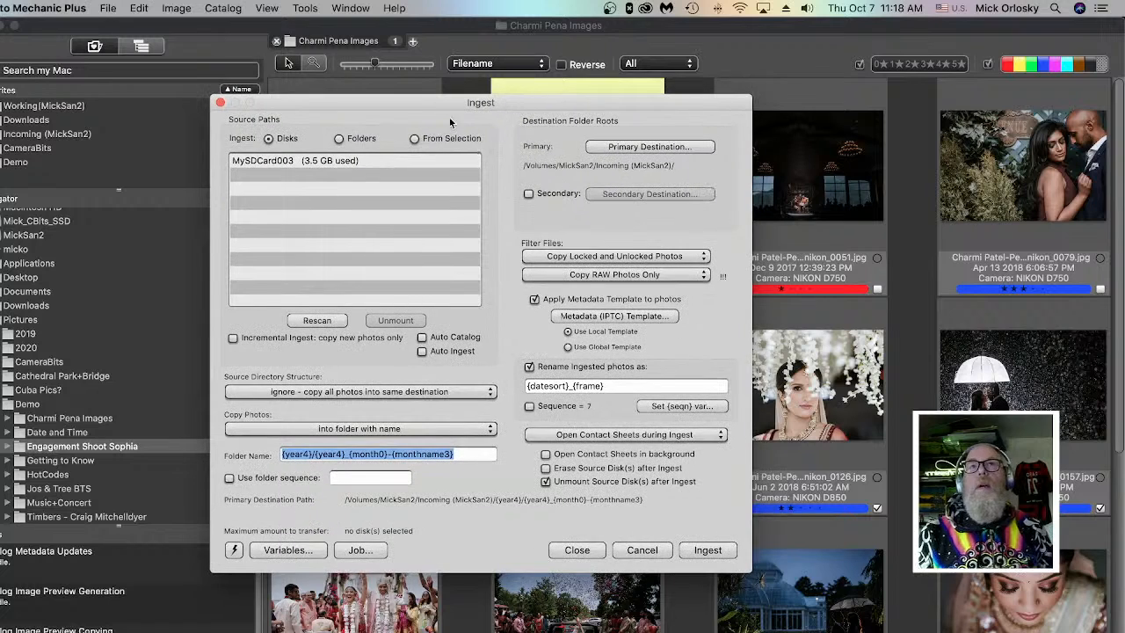
{"action": "left_click", "coordinate": [293, 156]}
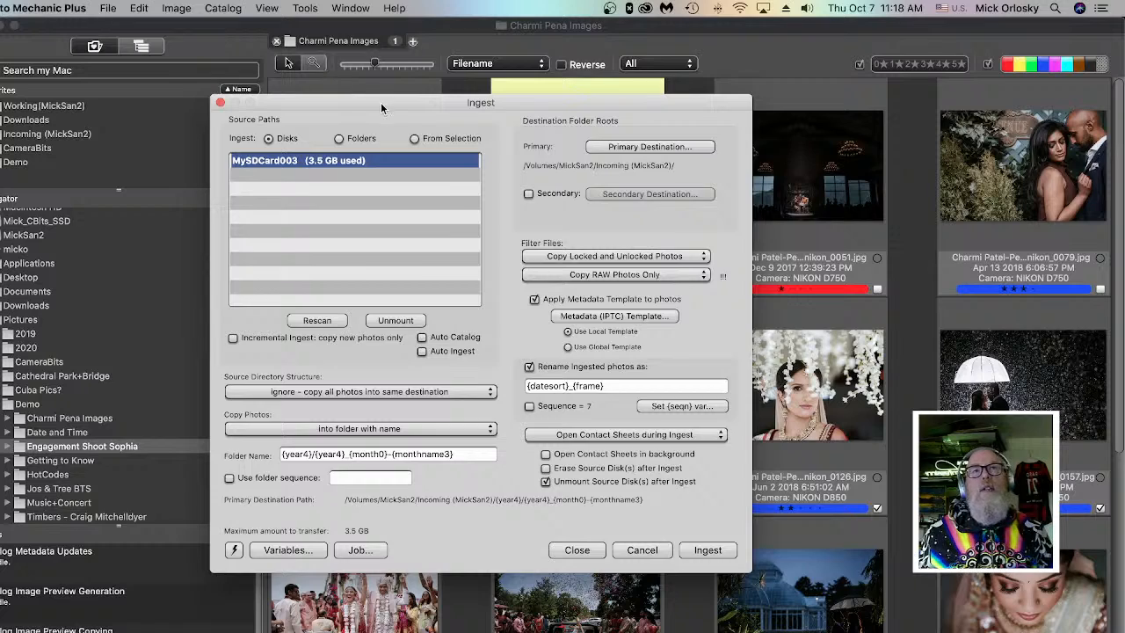
{"action": "left_click_drag", "start_coordinate": [381, 102], "coordinate": [325, 136]}
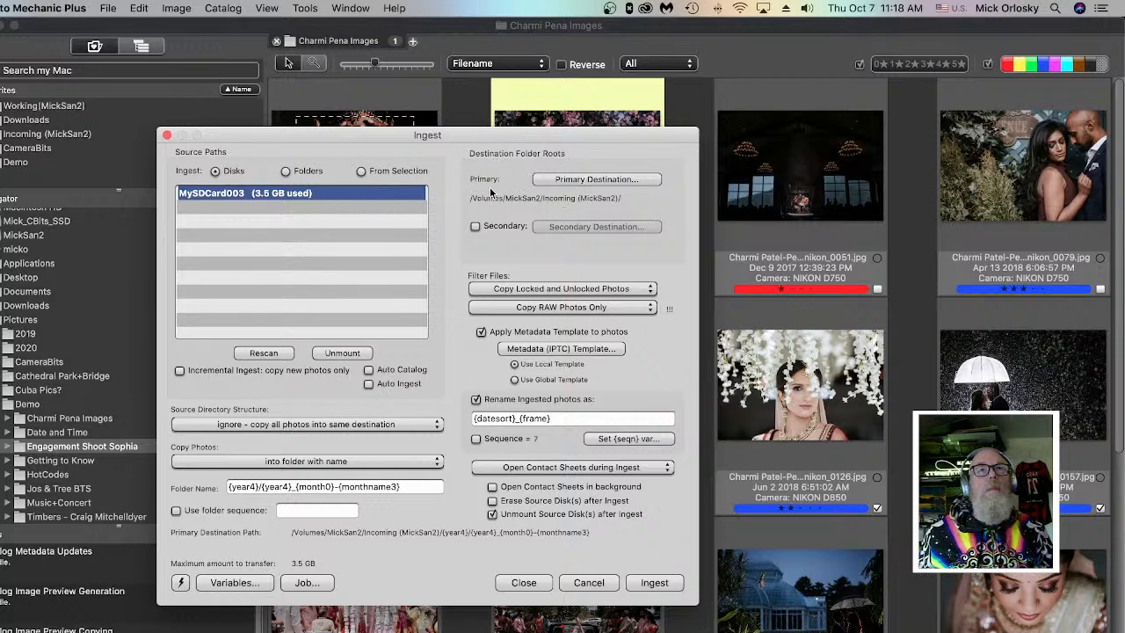
- Set the primary ingest destination to the Demo folder inside Pictures
{"action": "left_click", "coordinate": [563, 178]}
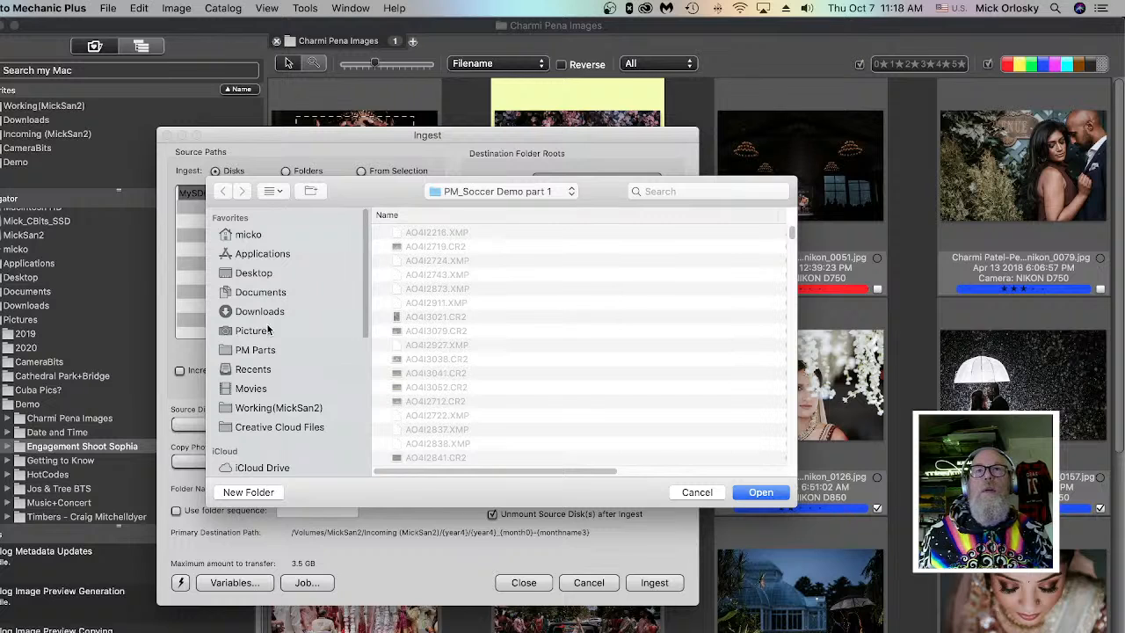
{"action": "left_click", "coordinate": [257, 332]}
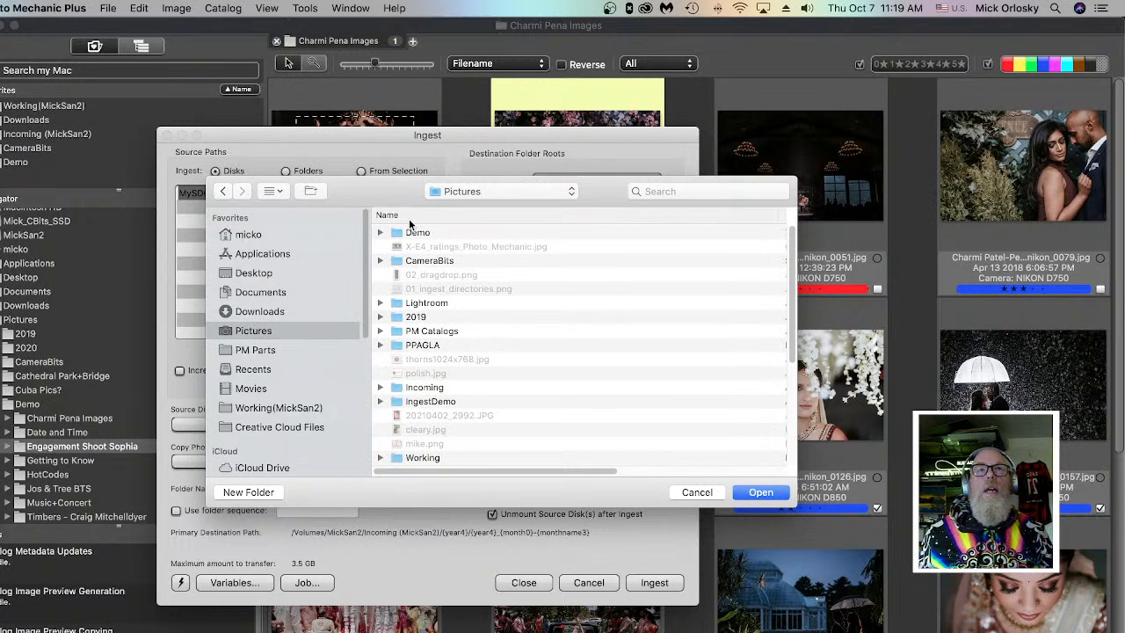
{"action": "double_click", "coordinate": [419, 234]}
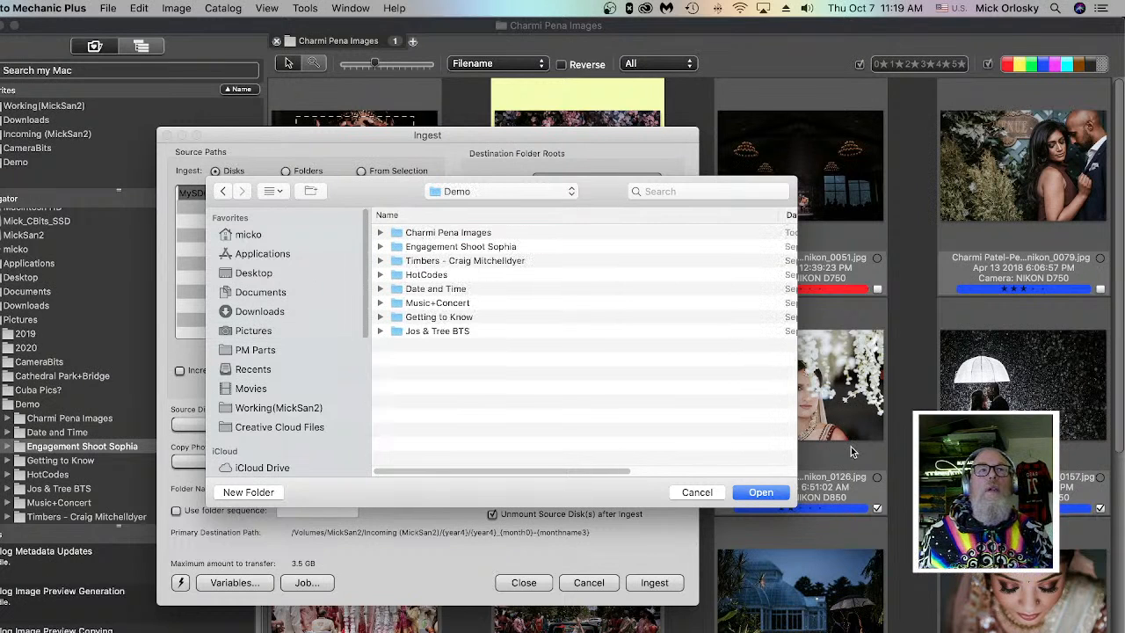
{"action": "left_click", "coordinate": [759, 492]}
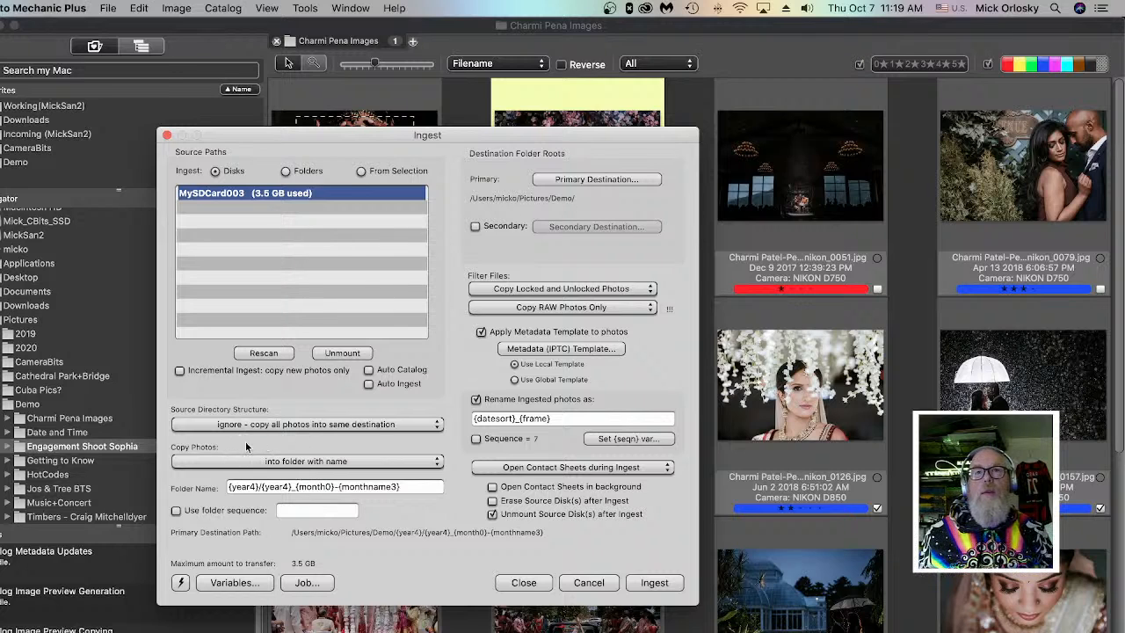
- Keep the source directory structure on ignore and try copying the photos into a dated folder only
{"action": "left_click", "coordinate": [311, 425]}
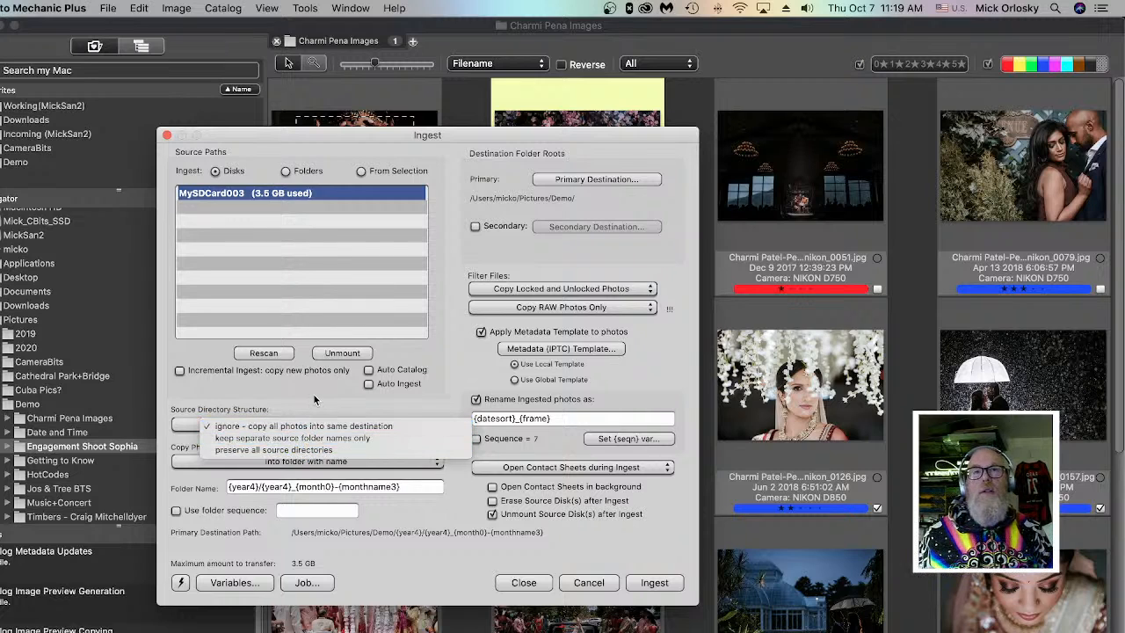
{"action": "left_click", "coordinate": [312, 426]}
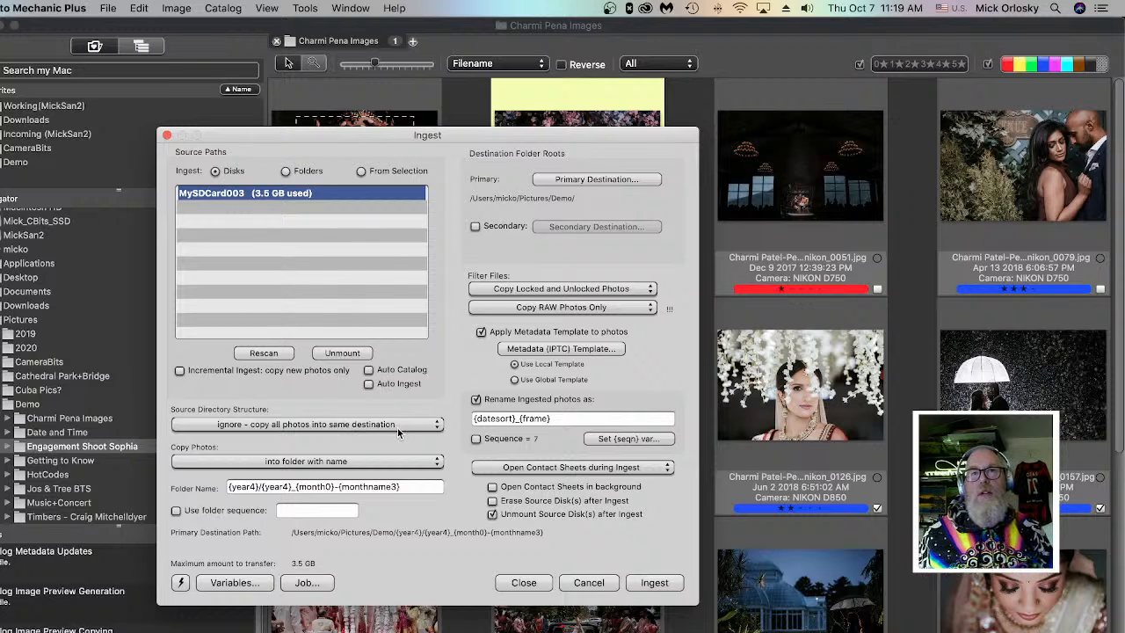
{"action": "left_click", "coordinate": [305, 462]}
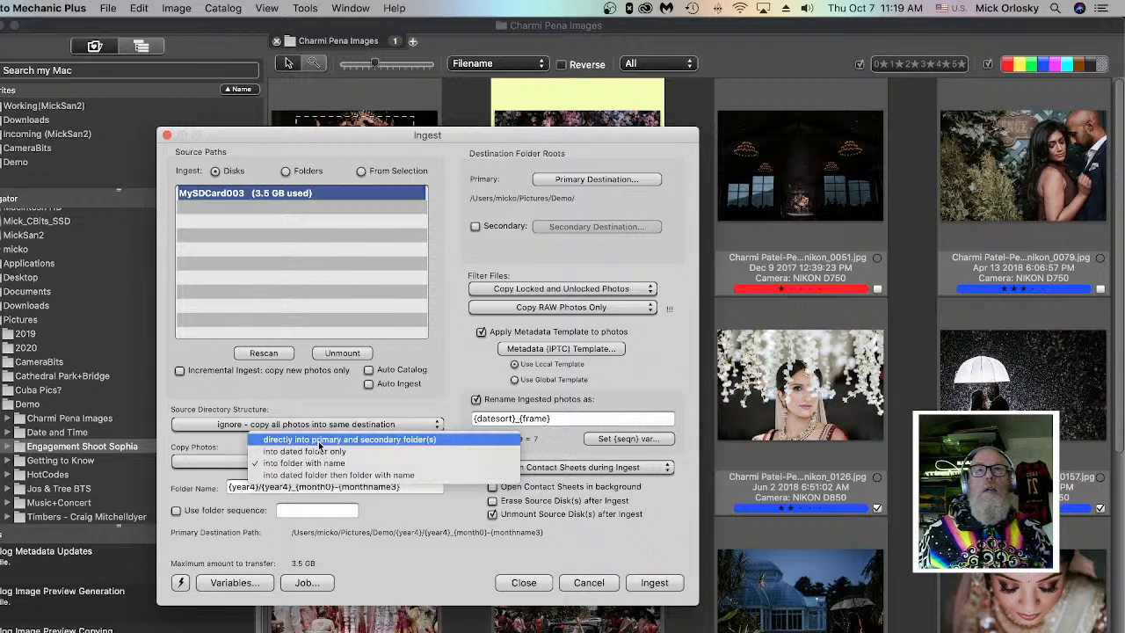
{"action": "left_click", "coordinate": [317, 451]}
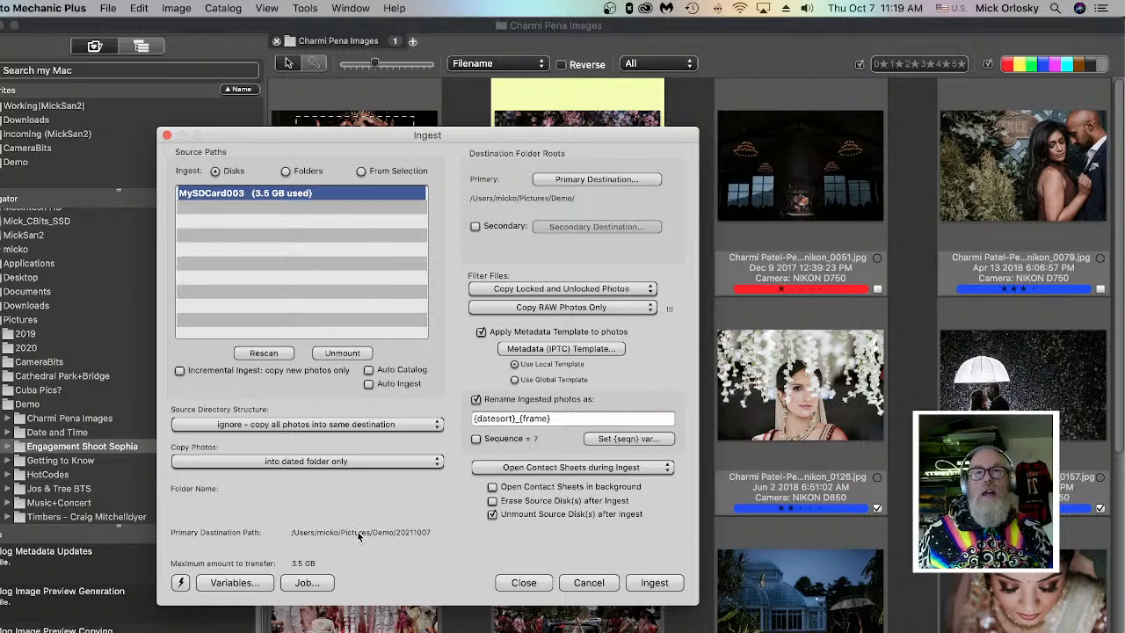
- Set the photos to copy into a folder with name and set the folder name to Wedding
{"action": "left_click", "coordinate": [307, 461]}
{"action": "left_click", "coordinate": [317, 477]}
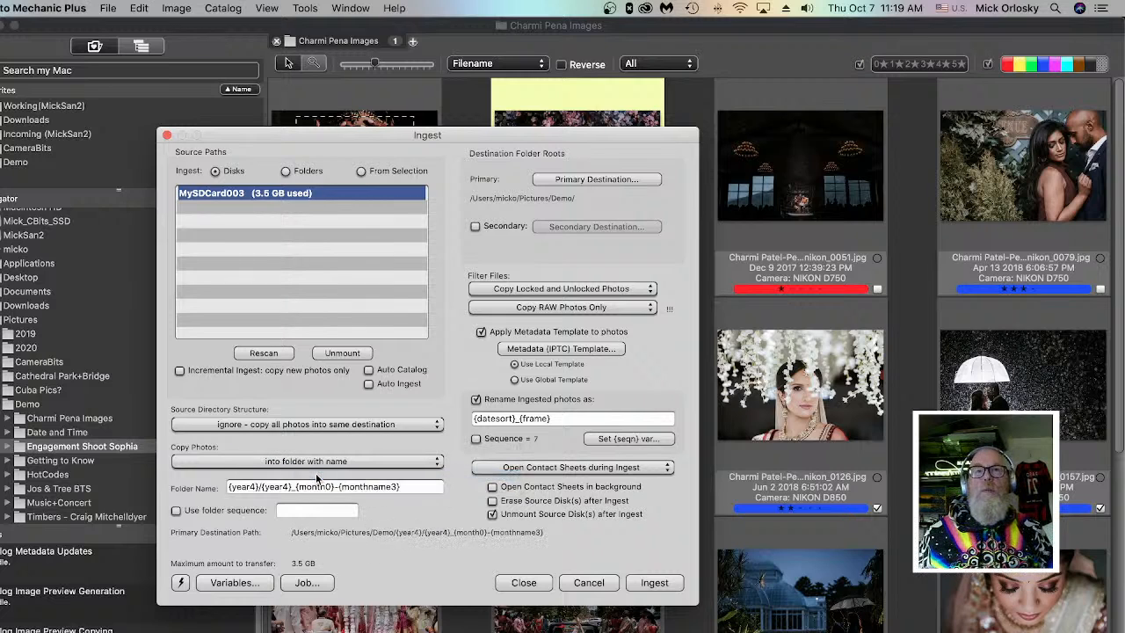
{"action": "left_click_drag", "start_coordinate": [409, 486], "coordinate": [173, 490]}
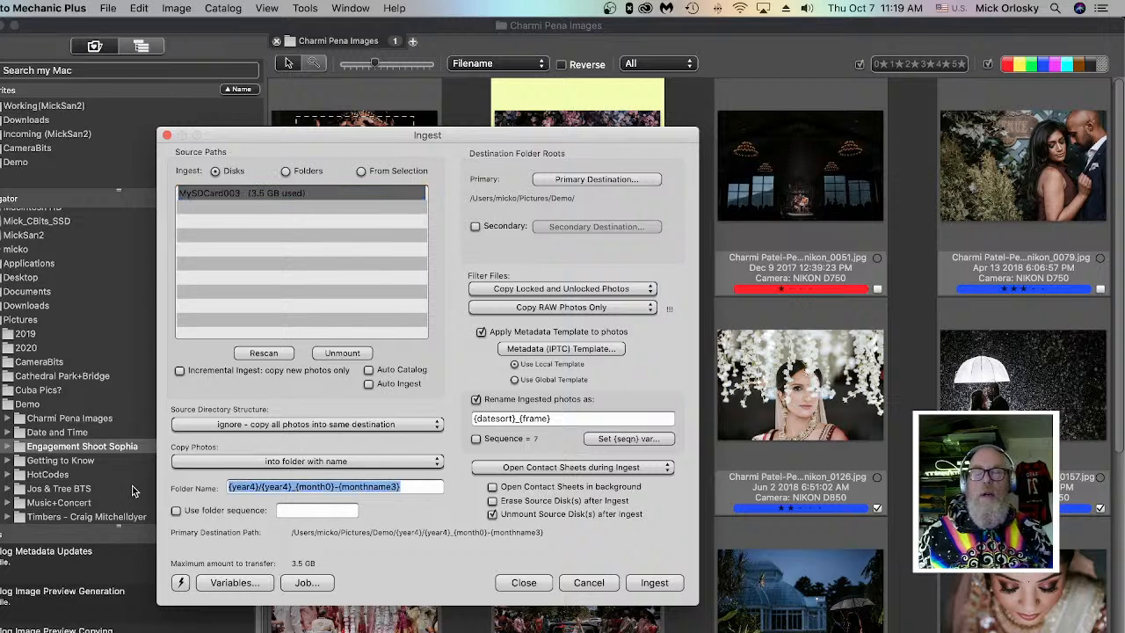
{"action": "type", "text": "Wedding"}
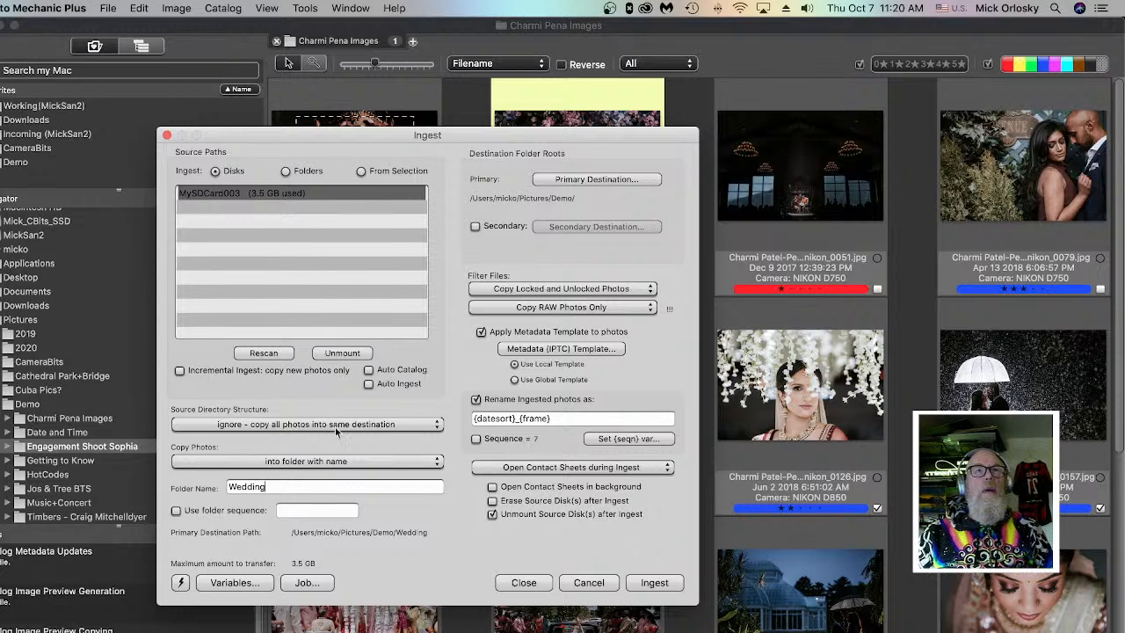
- Set the ingest file filter to Copy Locked Photos Only
{"action": "left_click", "coordinate": [578, 290]}
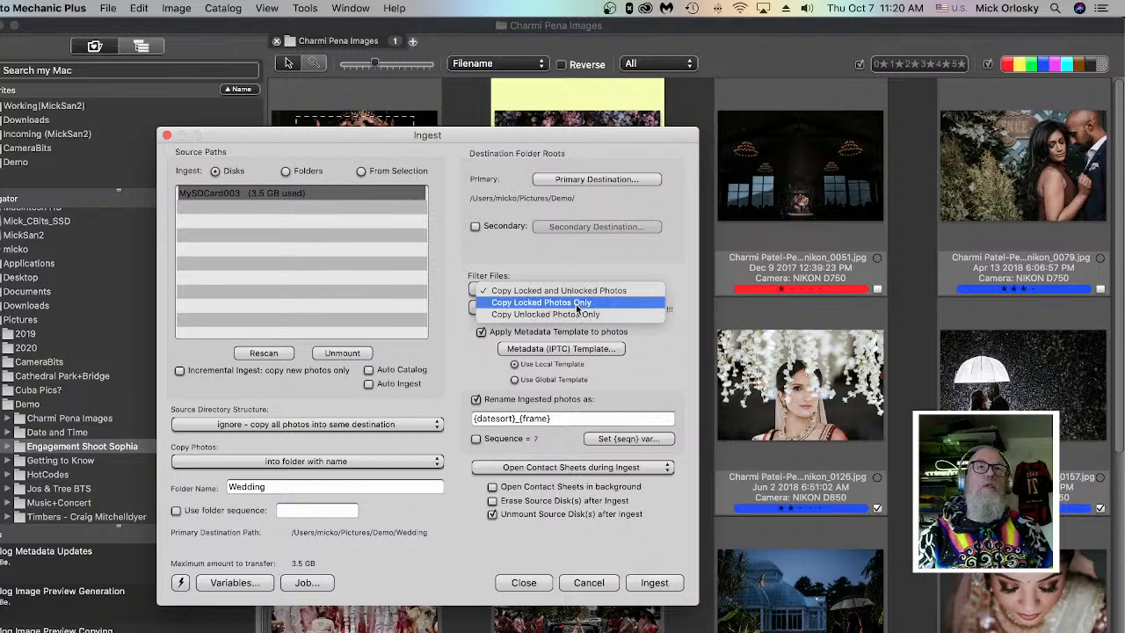
{"action": "left_click", "coordinate": [579, 302]}
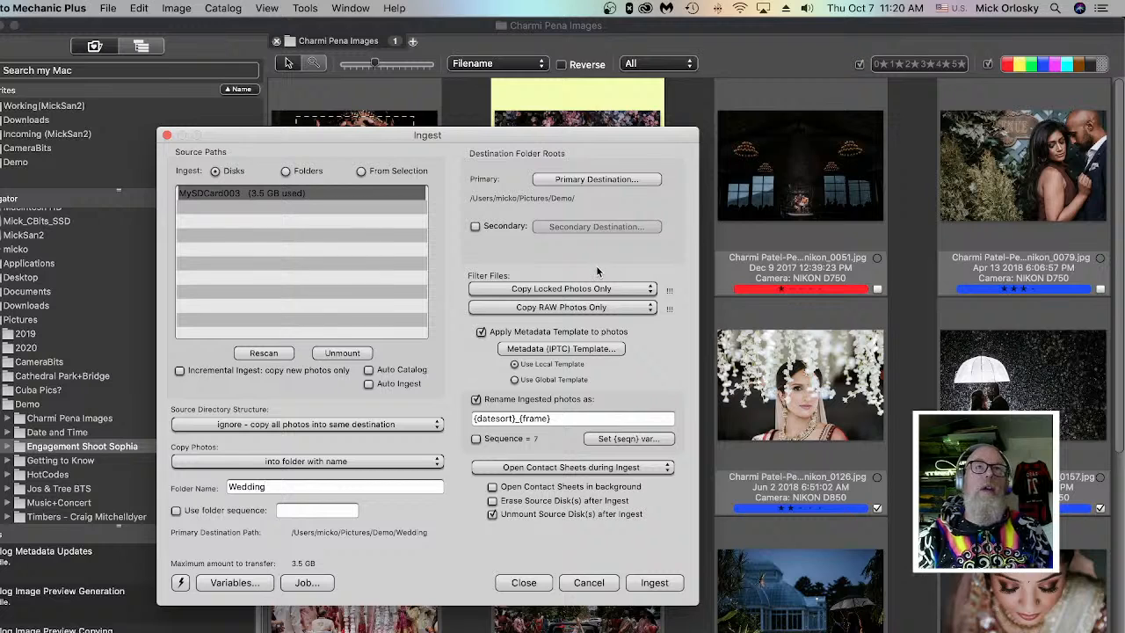
{"action": "left_click", "coordinate": [587, 289]}
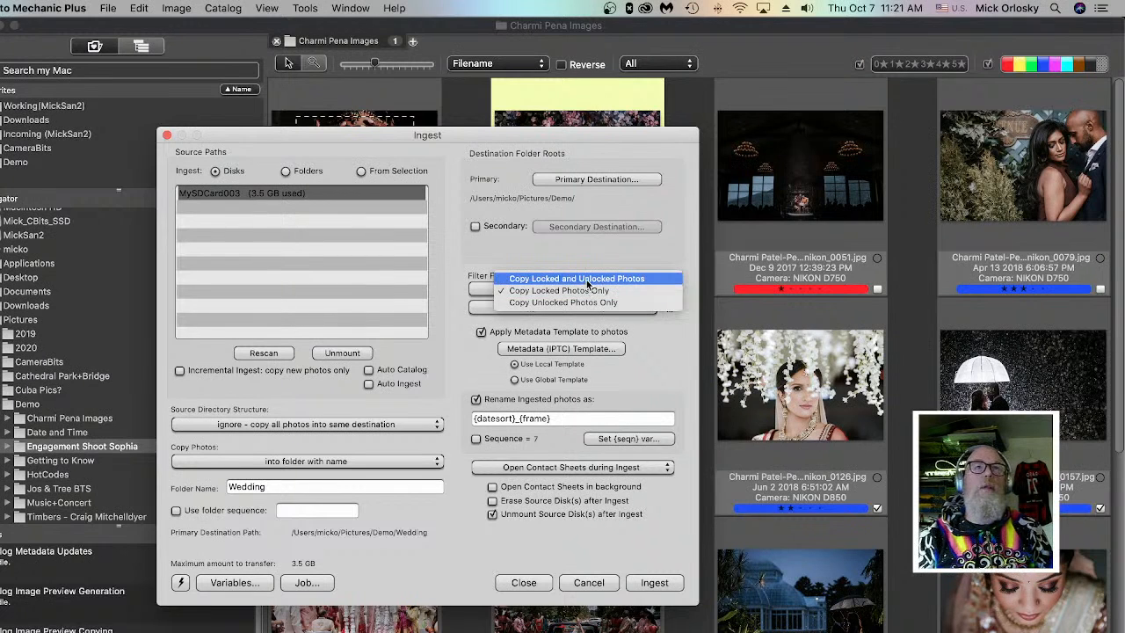
{"action": "left_click", "coordinate": [602, 266]}
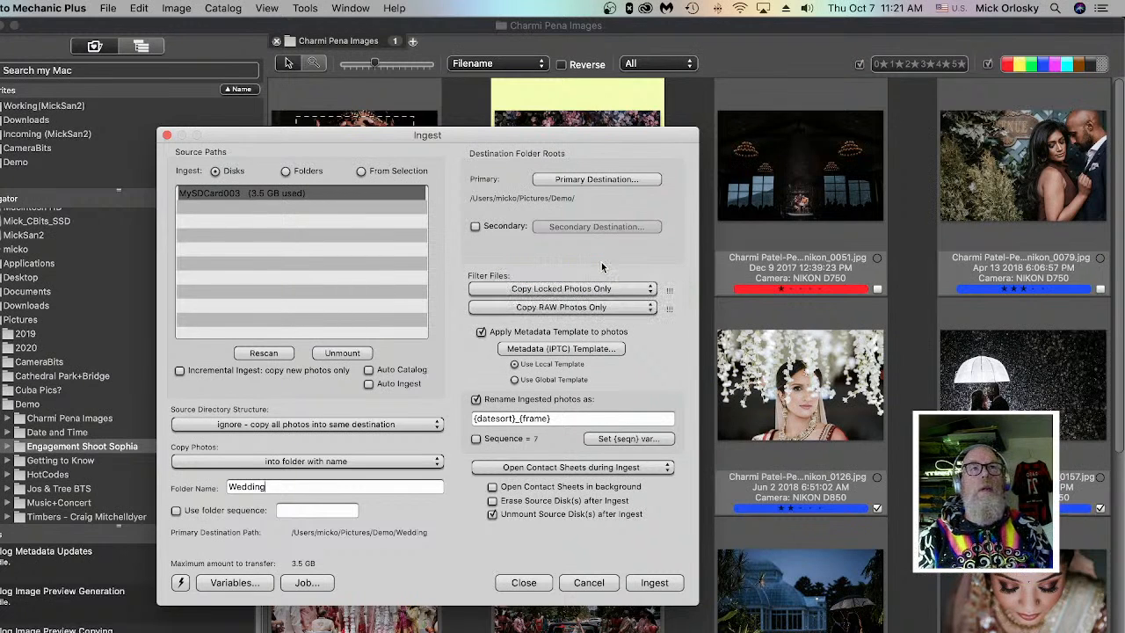
- Set the file type filter to Copy RAW and non-RAW Photos, and switch Incremental Ingest on and back off
{"action": "left_click", "coordinate": [572, 309]}
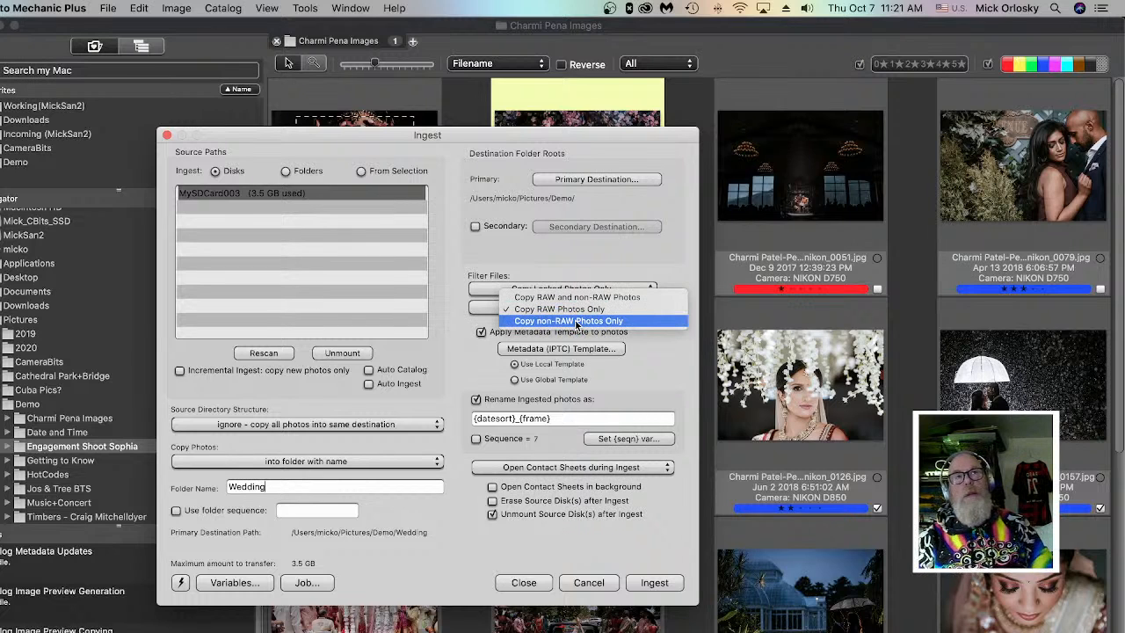
{"action": "left_click", "coordinate": [576, 295]}
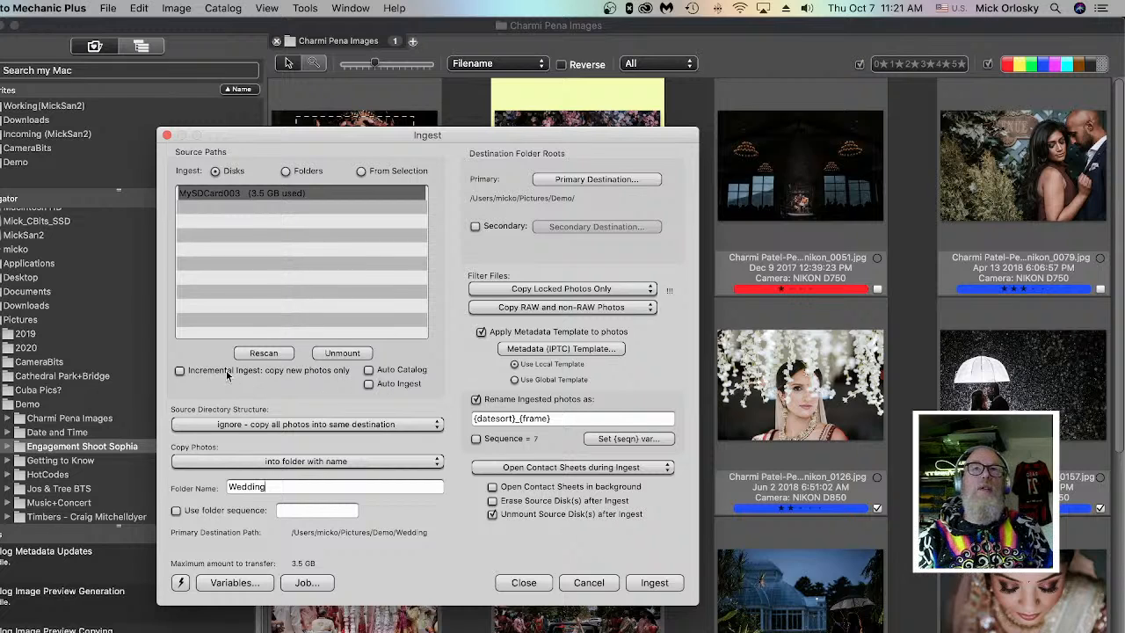
{"action": "left_click", "coordinate": [559, 288]}
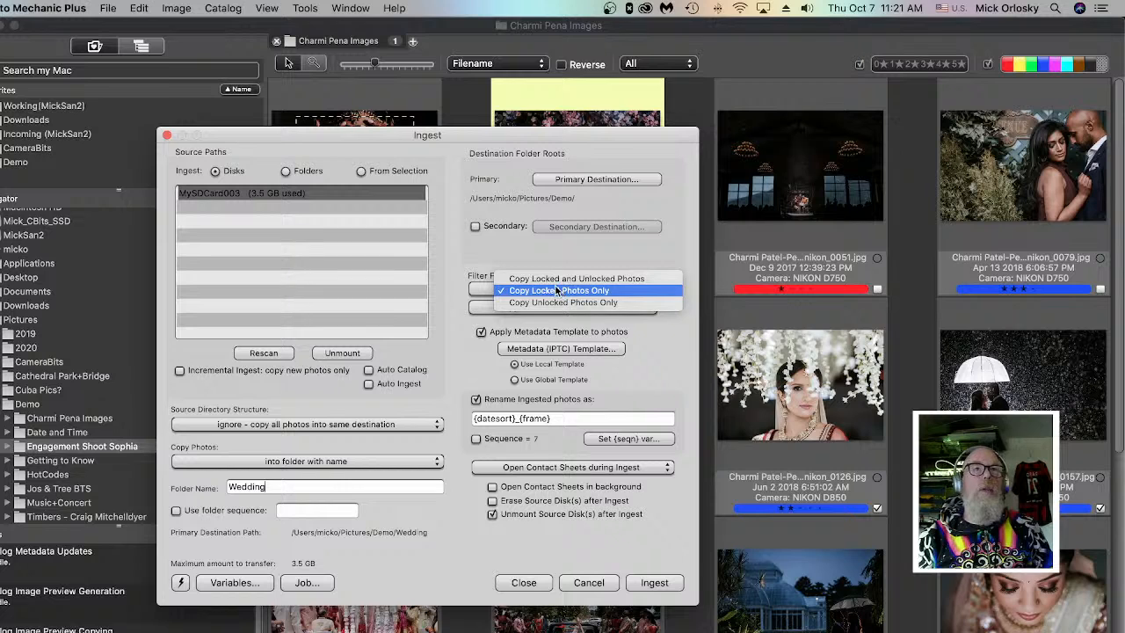
{"action": "left_click", "coordinate": [559, 290]}
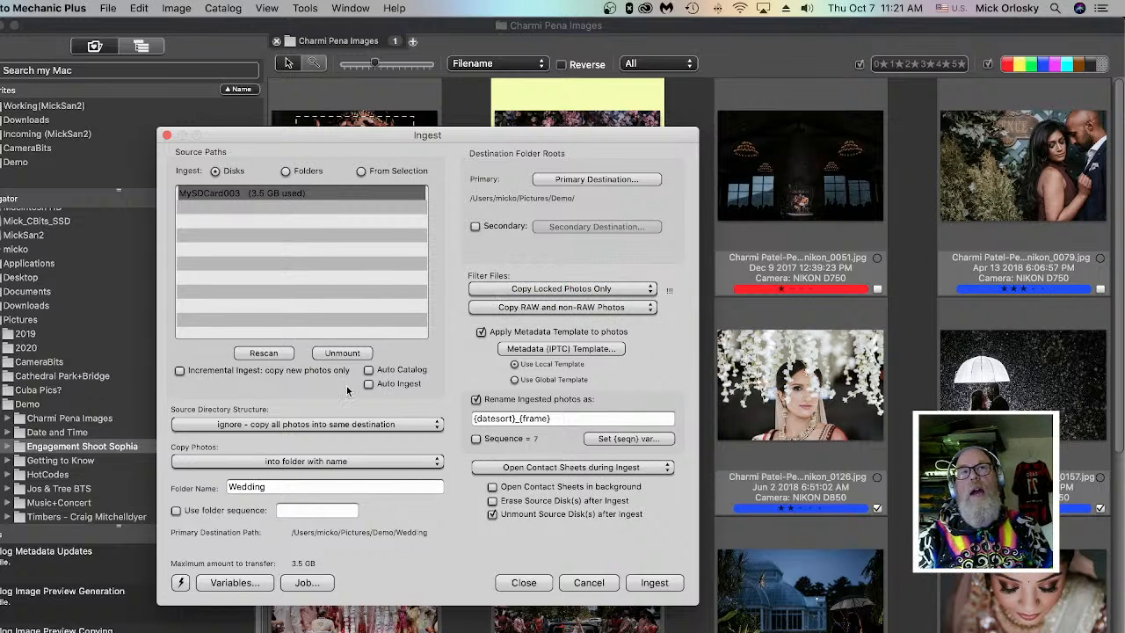
{"action": "left_click", "coordinate": [179, 371]}
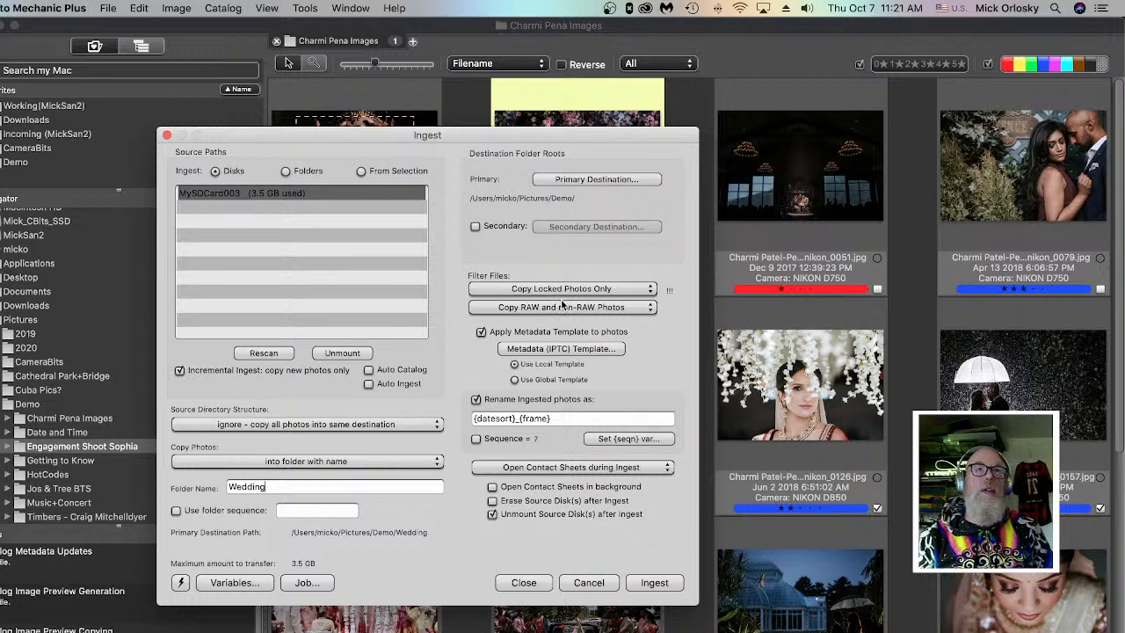
{"action": "left_click", "coordinate": [179, 370]}
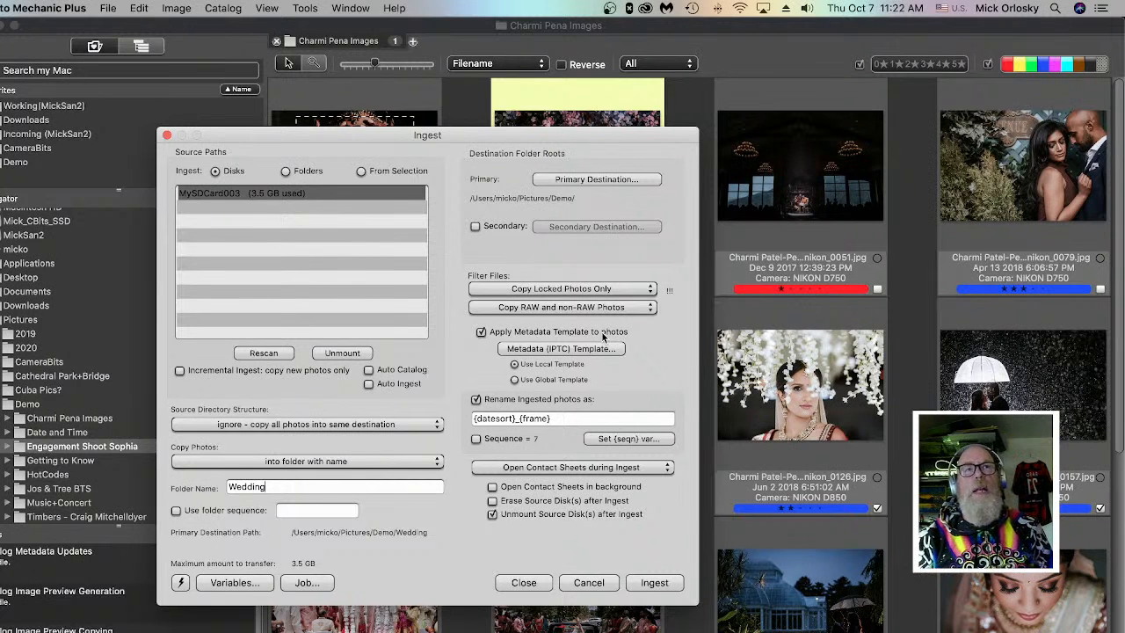
- Open the ingest Metadata (IPTC) Template and examine its image rights, status, contact, location, model, licensing and image preference fields
{"action": "left_click", "coordinate": [530, 349]}
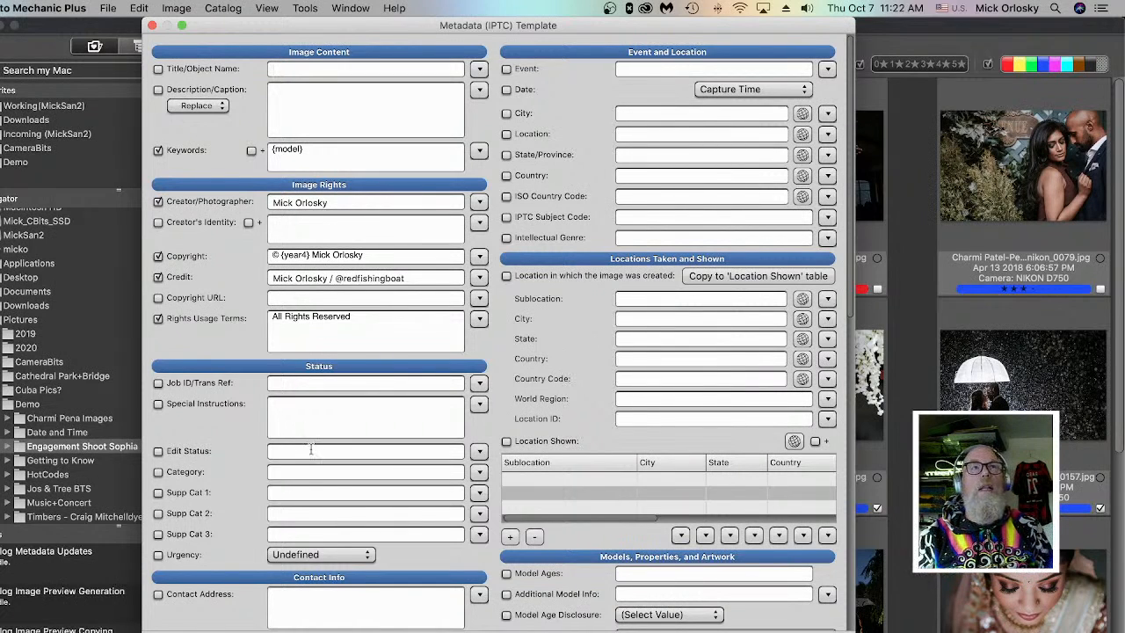
{"action": "scroll", "coordinate": [334, 509], "scroll_direction": "down", "scroll_amount": 1}
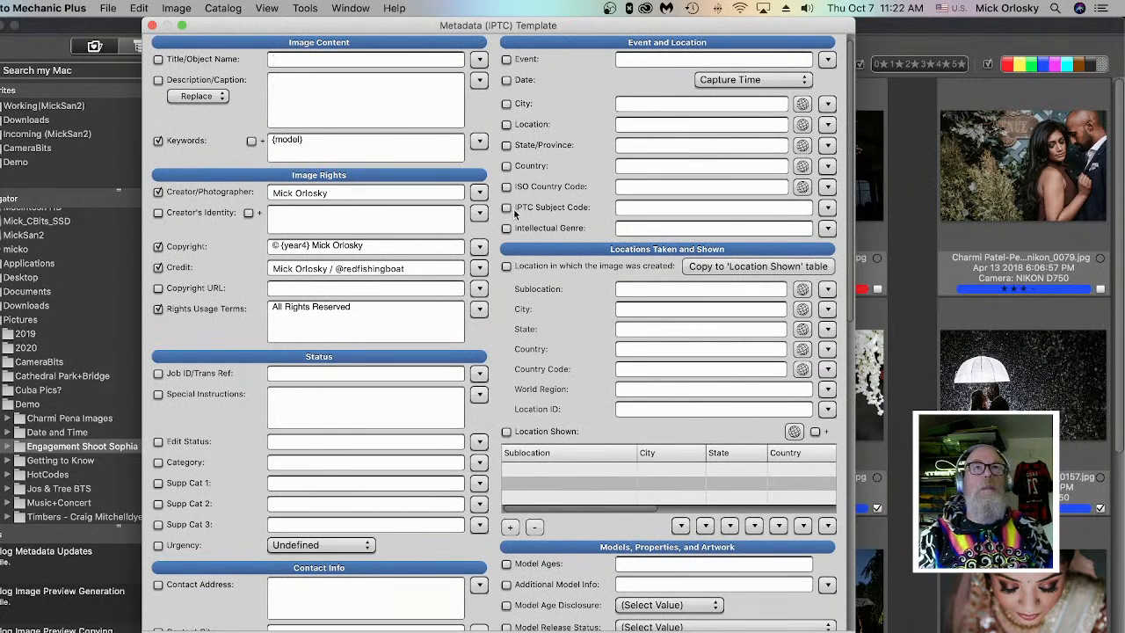
{"action": "scroll", "coordinate": [556, 370], "scroll_direction": "up", "scroll_amount": 1}
{"action": "scroll", "coordinate": [557, 387], "scroll_direction": "down", "scroll_amount": 5}
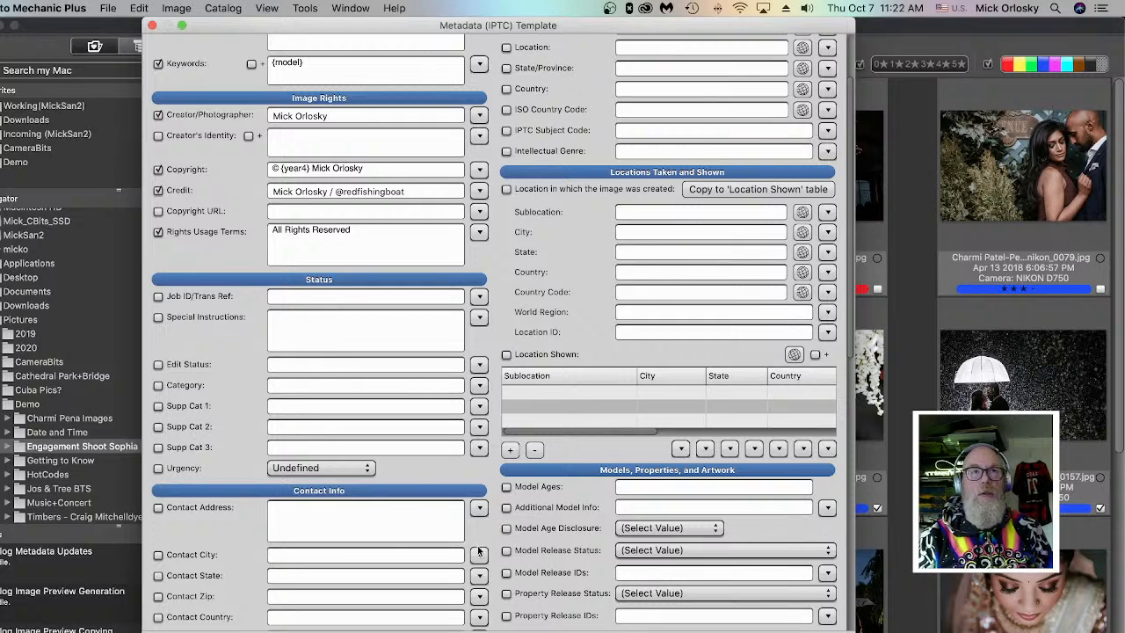
{"action": "scroll", "coordinate": [479, 546], "scroll_direction": "up", "scroll_amount": 5}
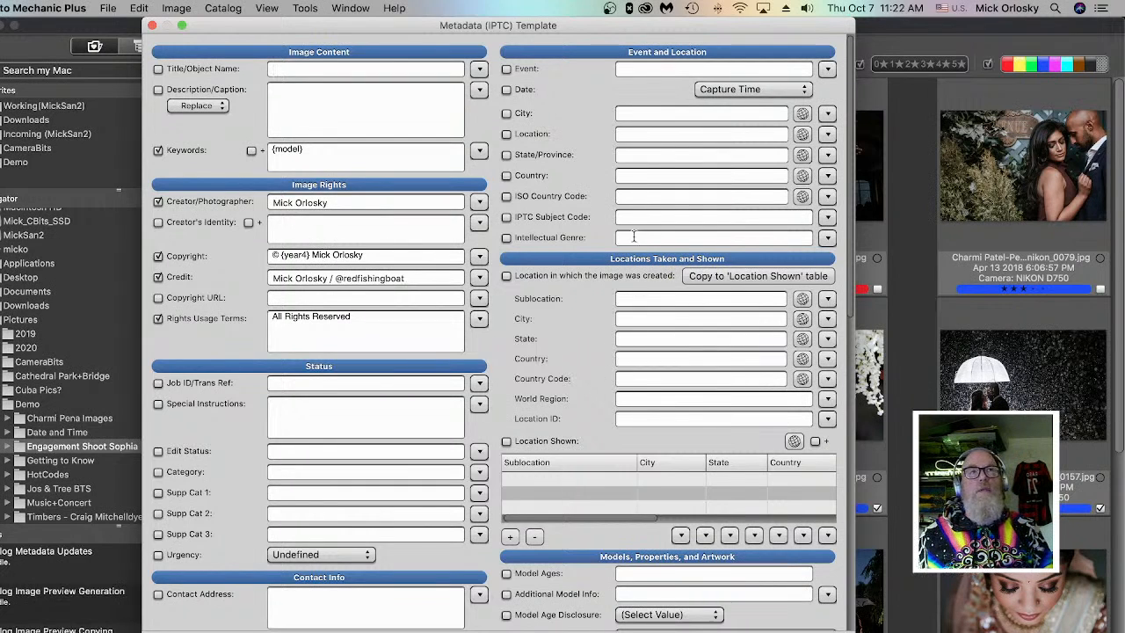
{"action": "scroll", "coordinate": [617, 330], "scroll_direction": "down", "scroll_amount": 5}
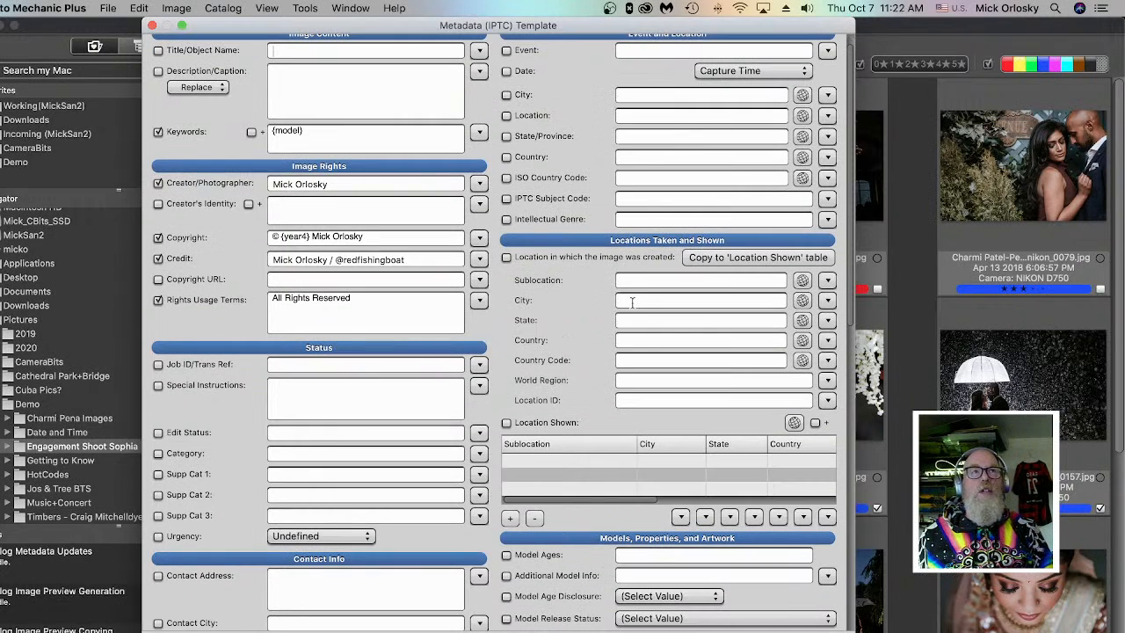
{"action": "scroll", "coordinate": [285, 303], "scroll_direction": "down", "scroll_amount": 8}
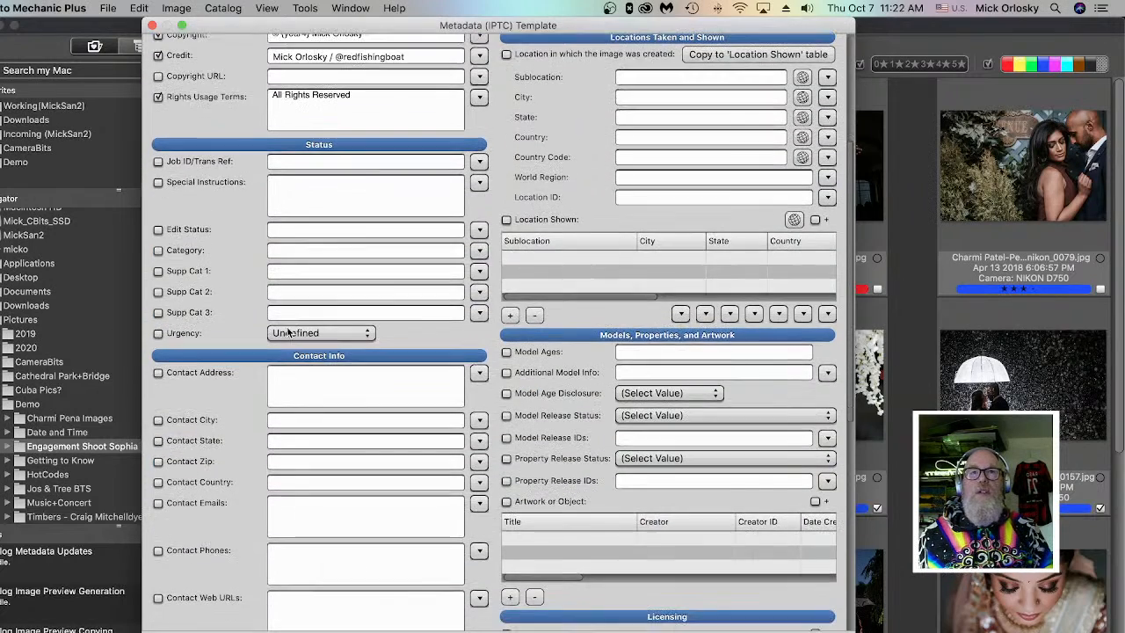
{"action": "scroll", "coordinate": [202, 274], "scroll_direction": "up", "scroll_amount": 3}
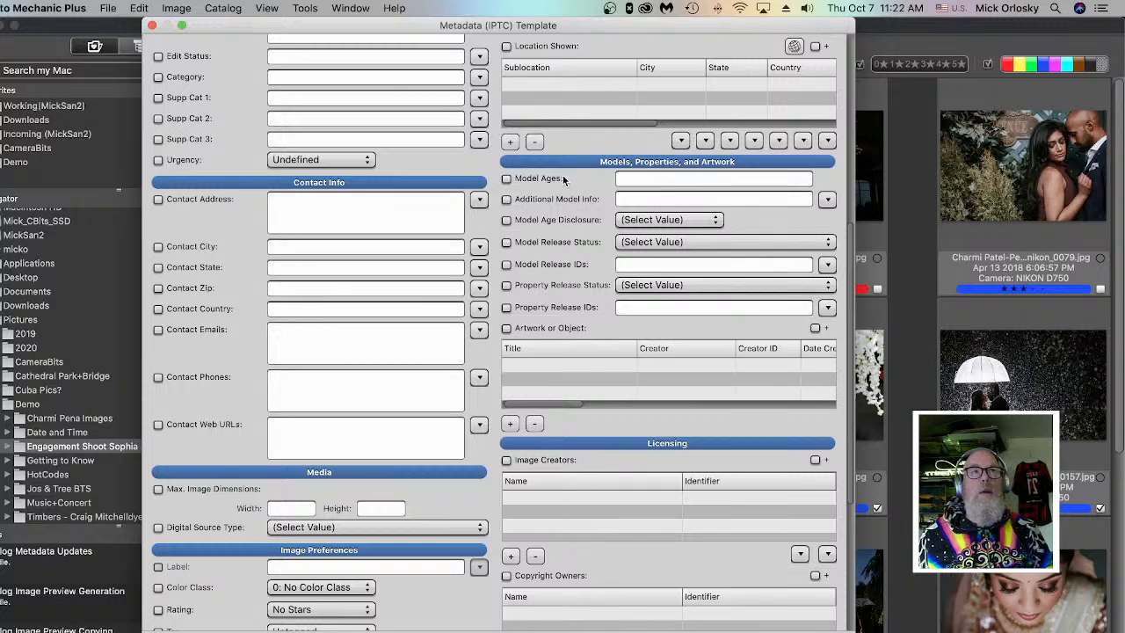
{"action": "scroll", "coordinate": [552, 229], "scroll_direction": "down", "scroll_amount": 1}
{"action": "scroll", "coordinate": [550, 230], "scroll_direction": "down", "scroll_amount": 2}
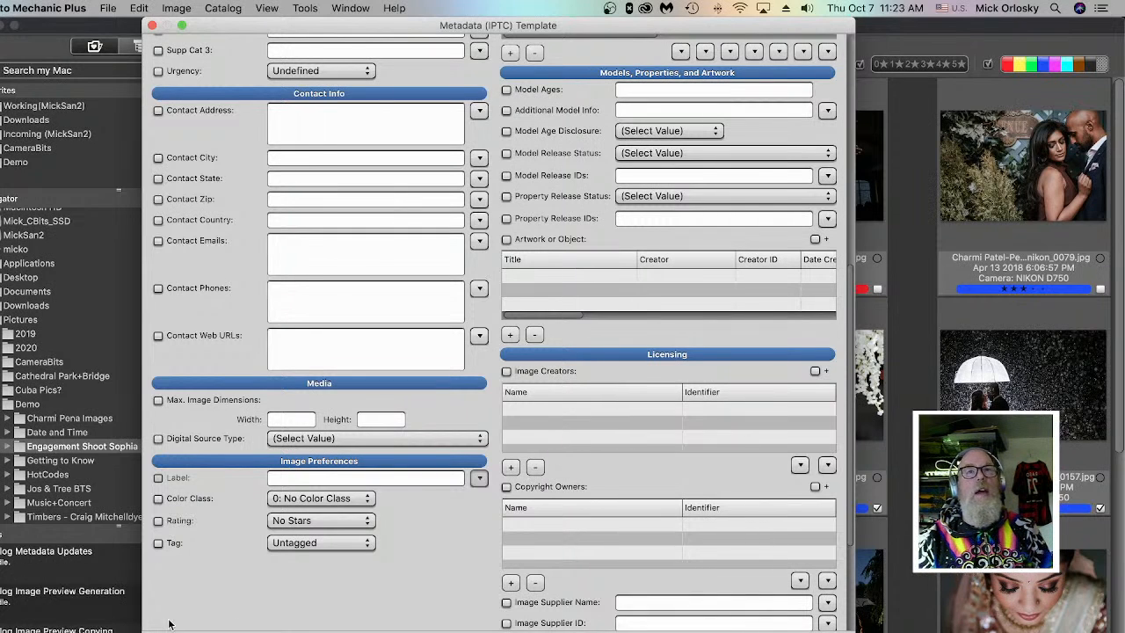
{"action": "scroll", "coordinate": [406, 584], "scroll_direction": "up", "scroll_amount": 5}
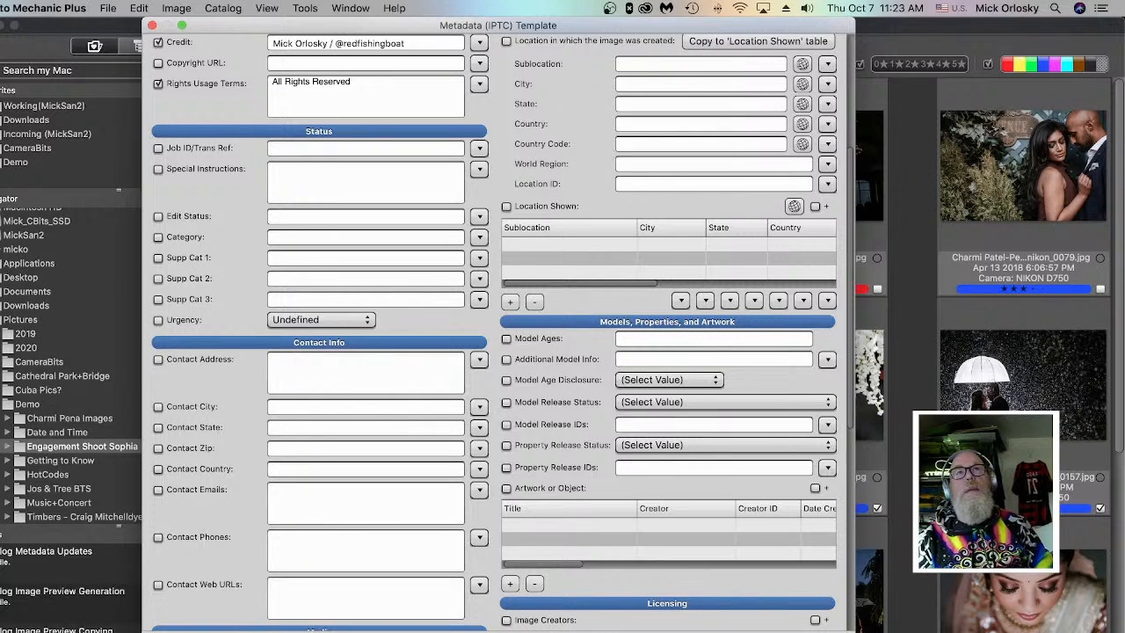
{"action": "scroll", "coordinate": [310, 487], "scroll_direction": "up", "scroll_amount": 5}
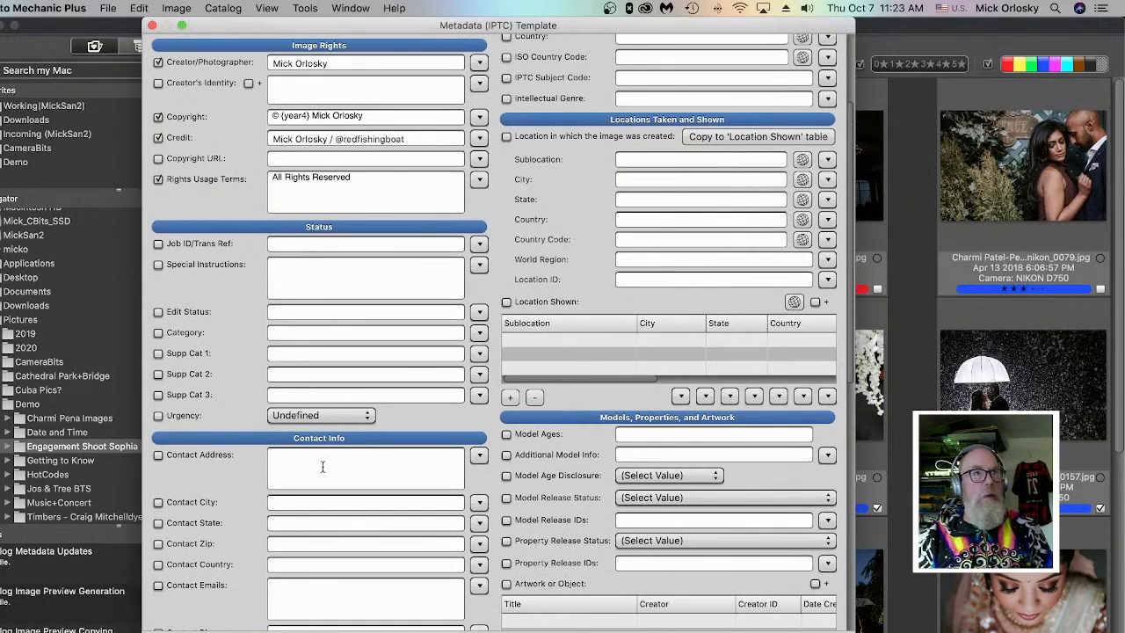
- Load the wedding photographer's saved snapshot into the Metadata (IPTC) Template and review the filled-in fields
{"action": "scroll", "coordinate": [351, 342], "scroll_direction": "up", "scroll_amount": 4}
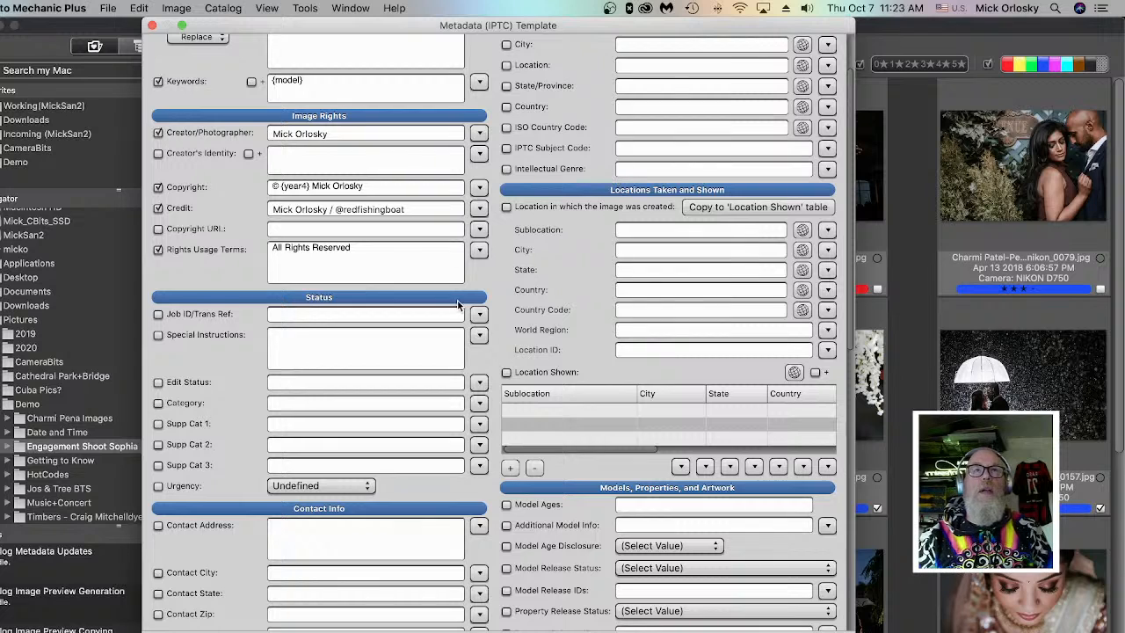
{"action": "scroll", "coordinate": [477, 293], "scroll_direction": "up", "scroll_amount": 3}
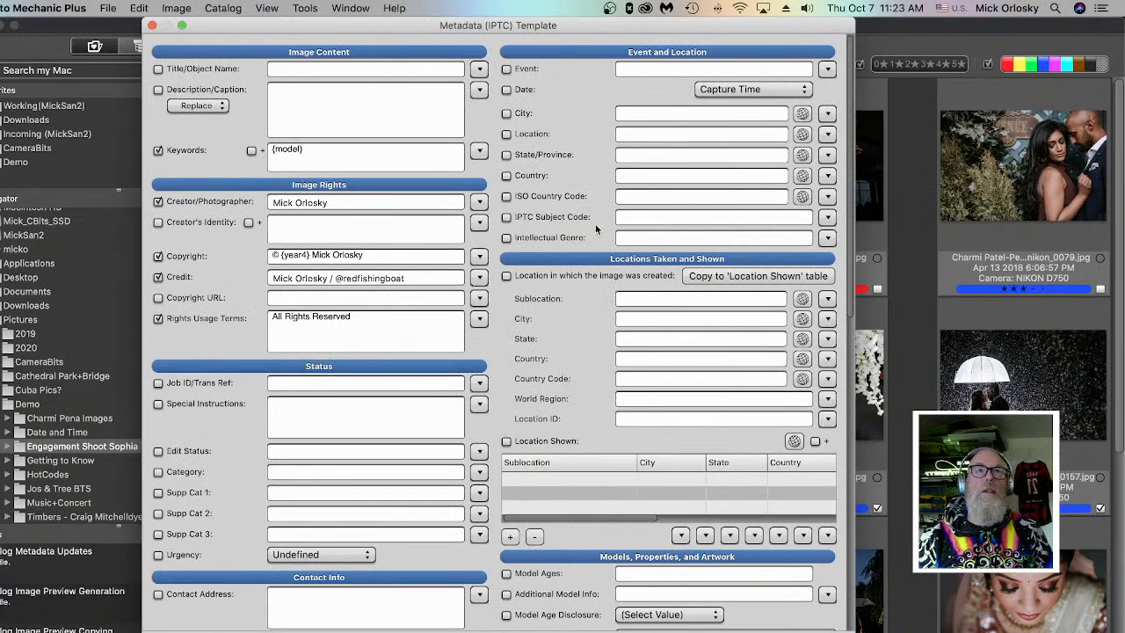
{"action": "scroll", "coordinate": [595, 223], "scroll_direction": "down", "scroll_amount": 3}
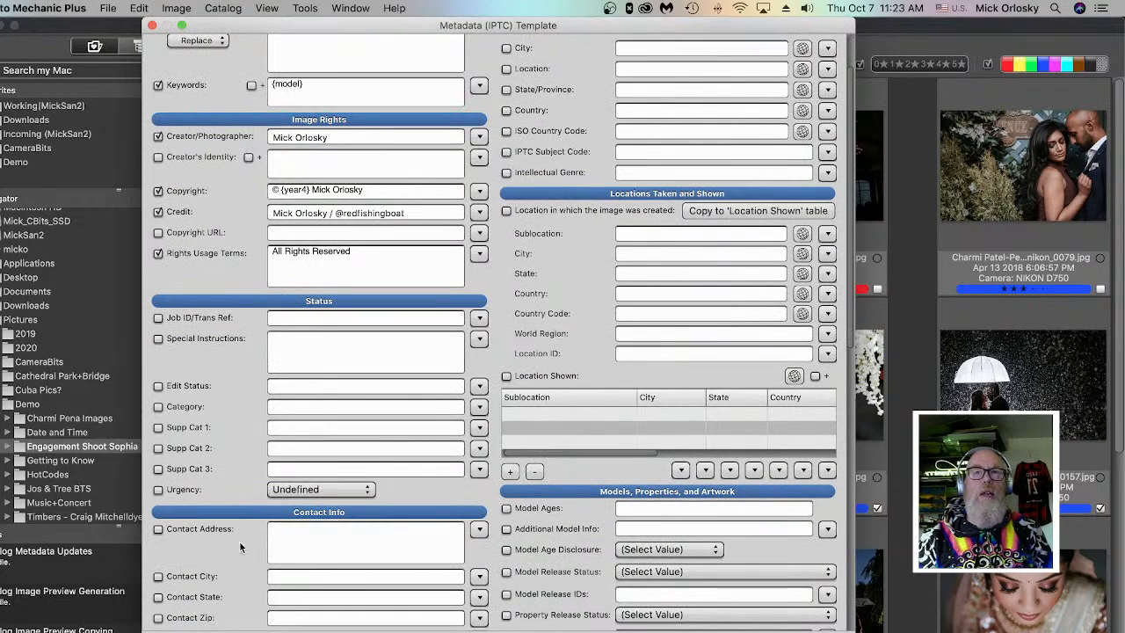
{"action": "left_click", "coordinate": [168, 629]}
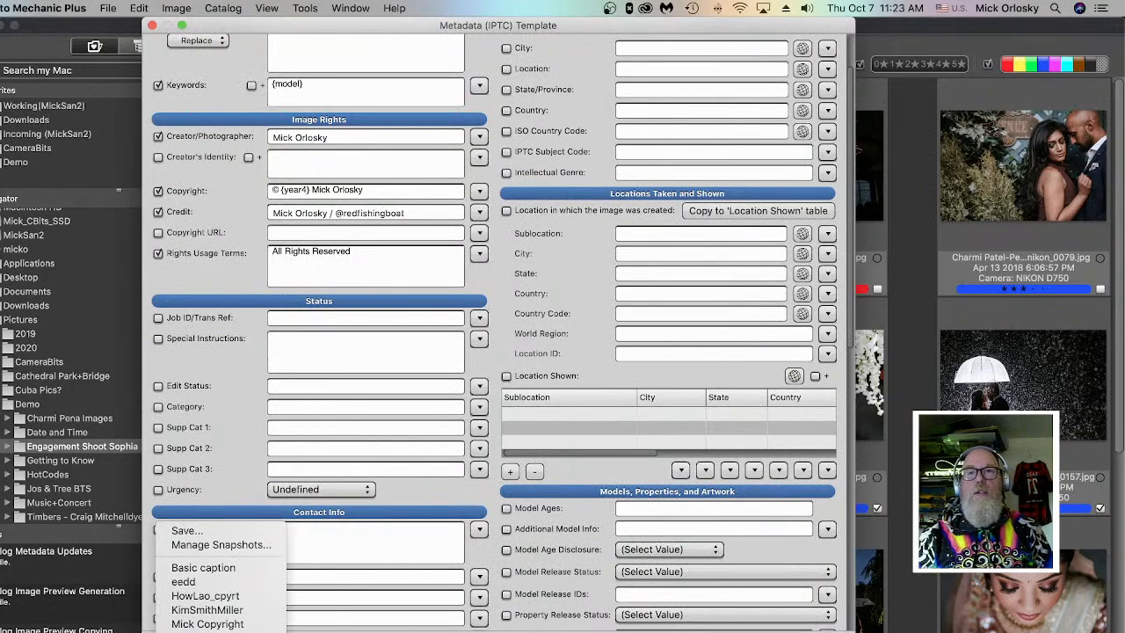
{"action": "left_click", "coordinate": [224, 611]}
{"action": "scroll", "coordinate": [478, 341], "scroll_direction": "up", "scroll_amount": 3}
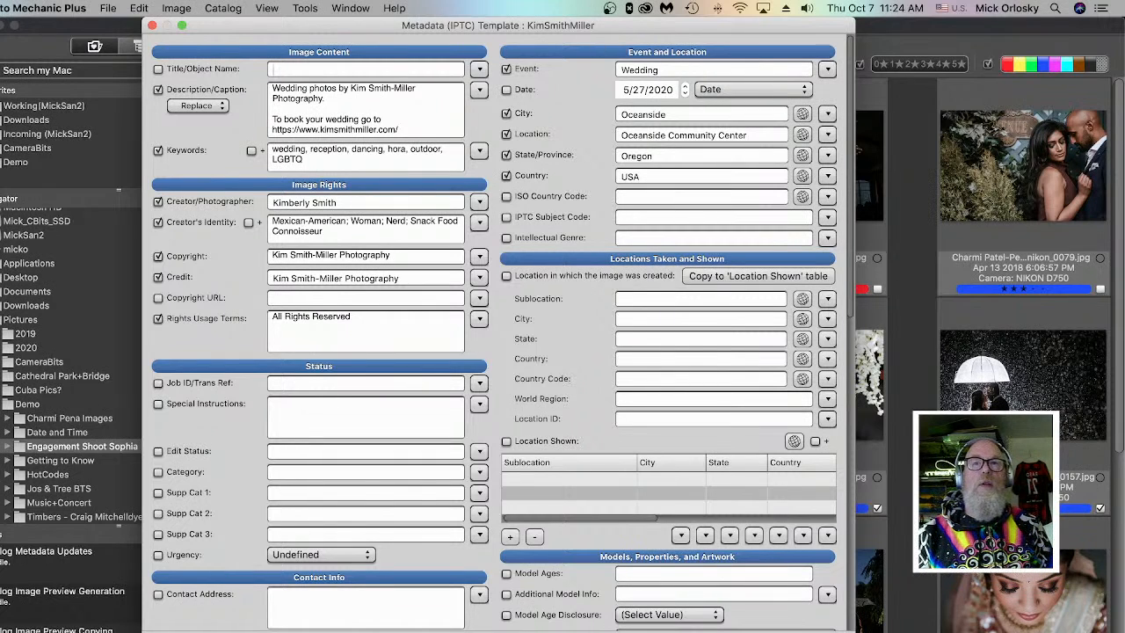
- Load the personal copyright snapshot into the metadata template in place of the wedding one
{"action": "left_click", "coordinate": [204, 630]}
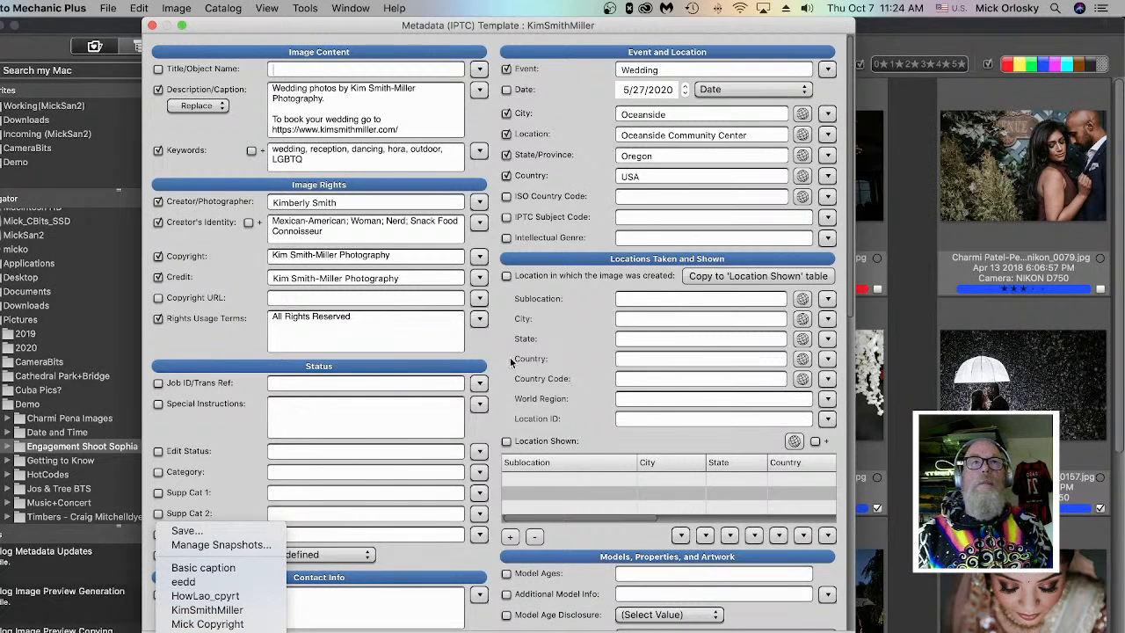
{"action": "left_click", "coordinate": [470, 364]}
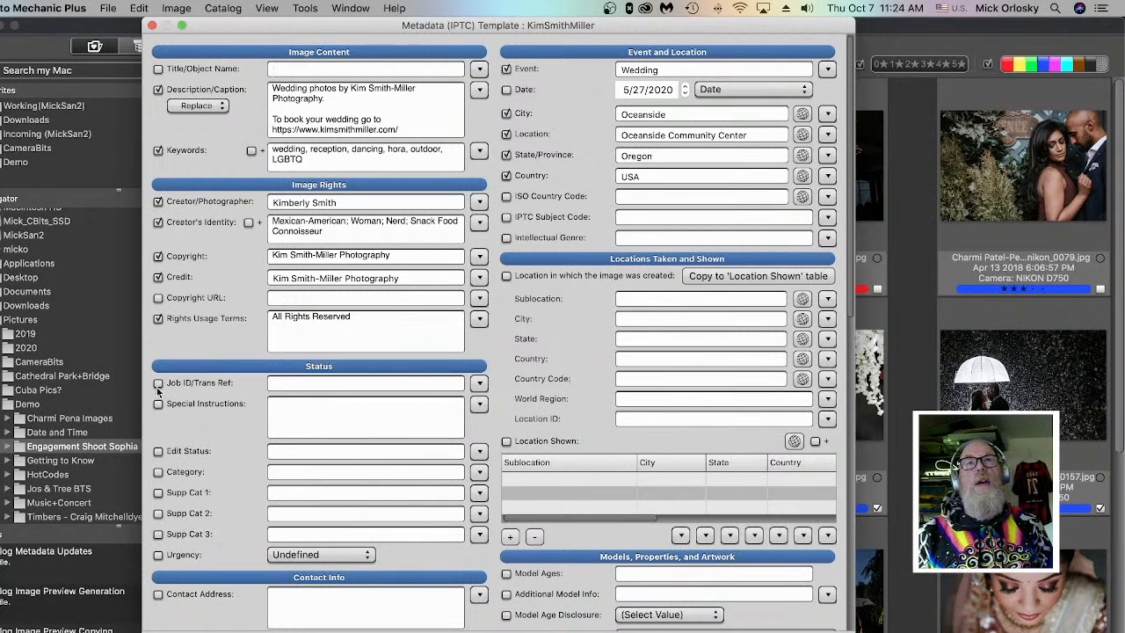
{"action": "left_click", "coordinate": [204, 630]}
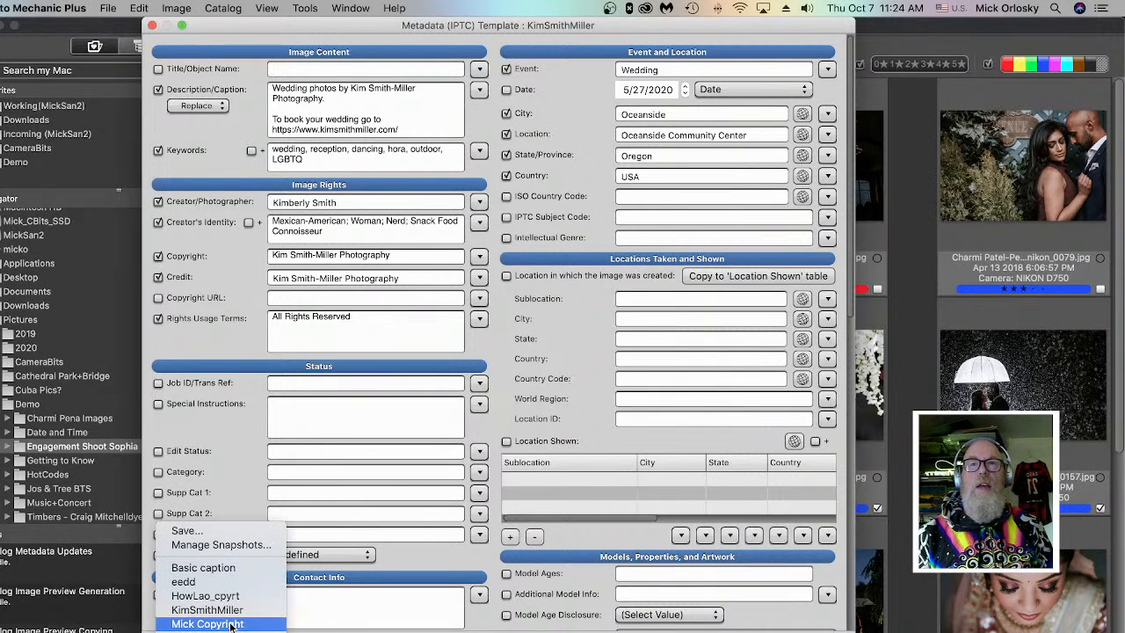
{"action": "left_click", "coordinate": [230, 624]}
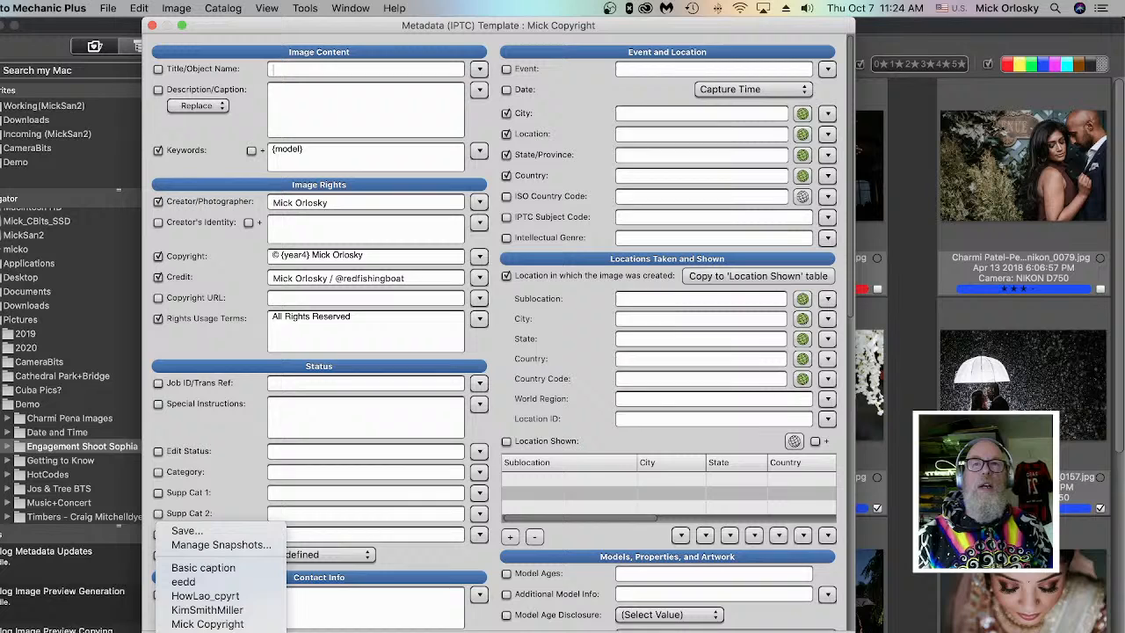
- Reload the wedding photographer's snapshot and accept the metadata template for the ingest
{"action": "left_click", "coordinate": [207, 609]}
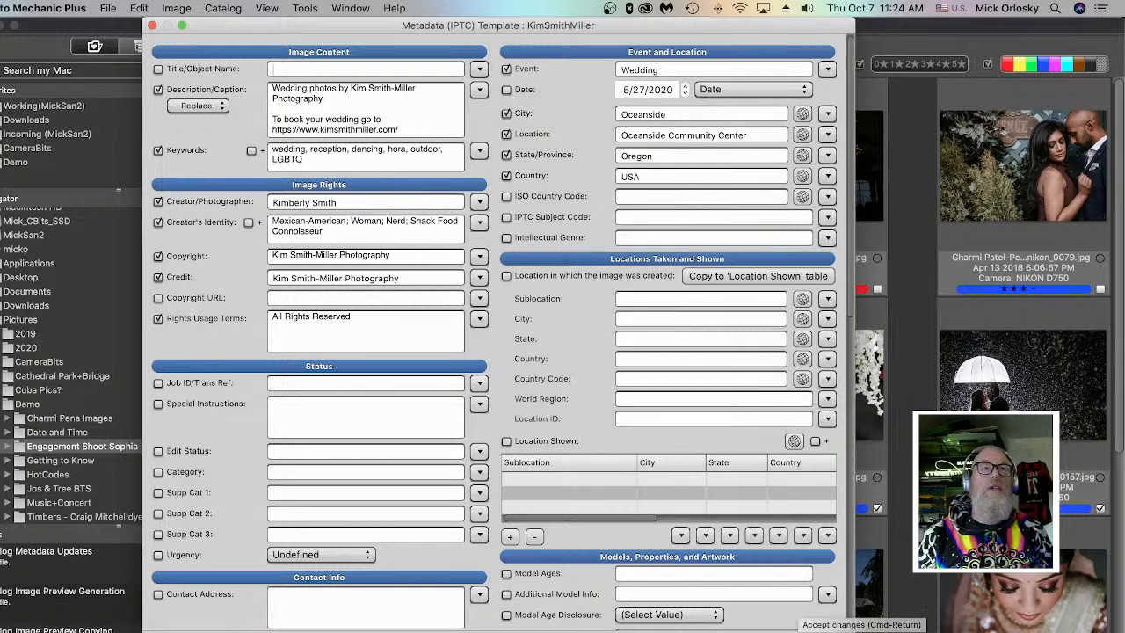
{"action": "left_click", "coordinate": [795, 630]}
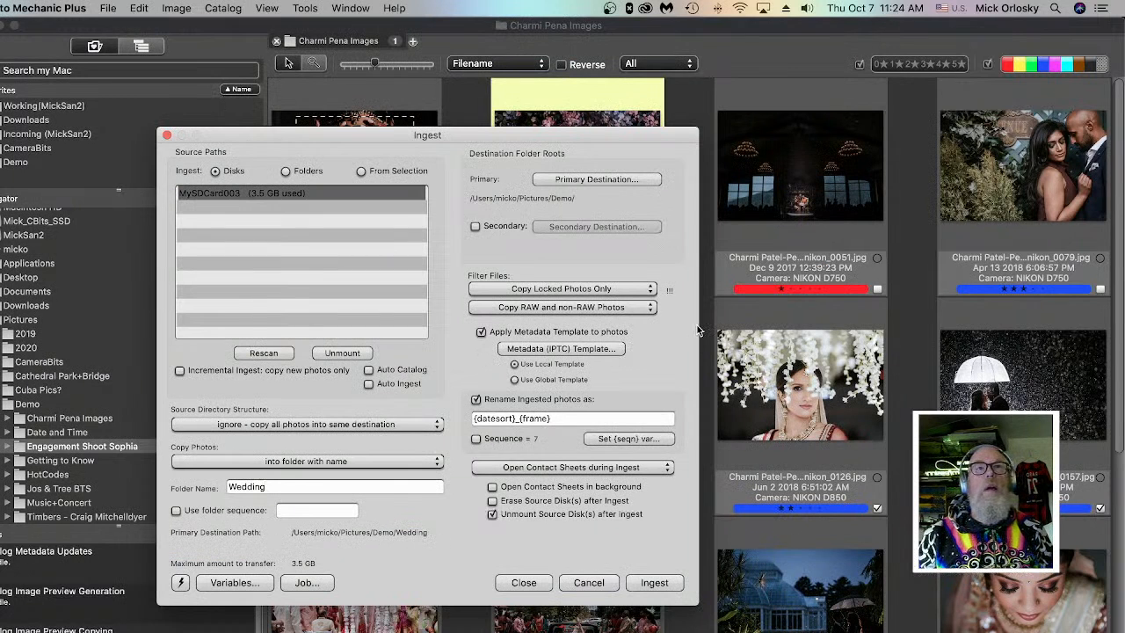
- Switch the Rename Ingested Photos option off and back on, keeping the {datesort}_{frame} pattern
{"action": "left_click", "coordinate": [477, 400]}
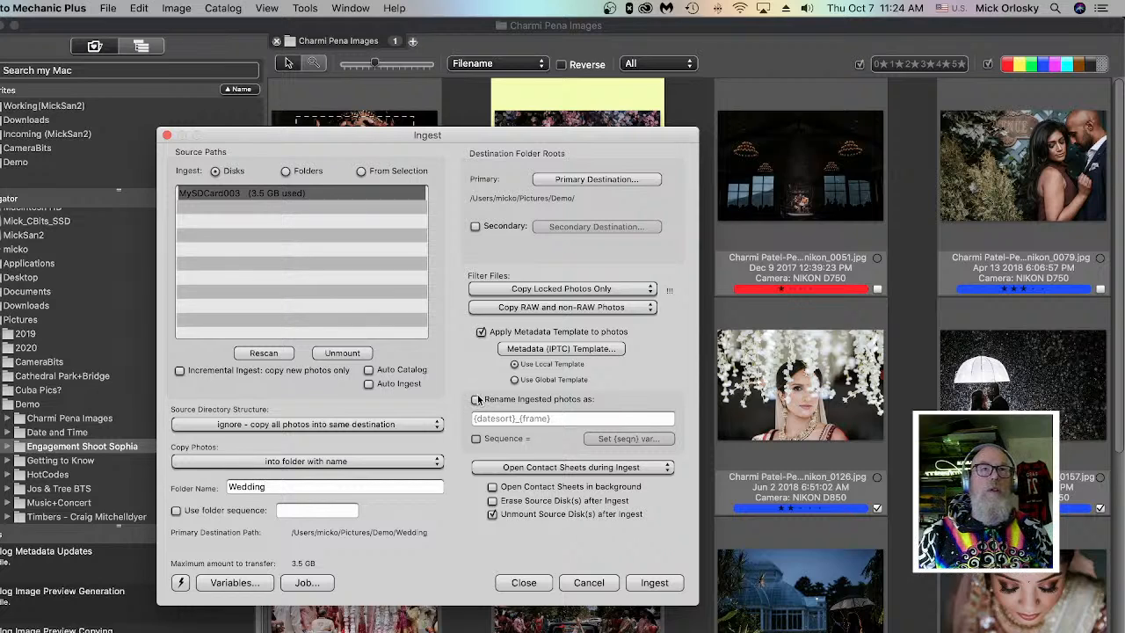
{"action": "left_click", "coordinate": [477, 400]}
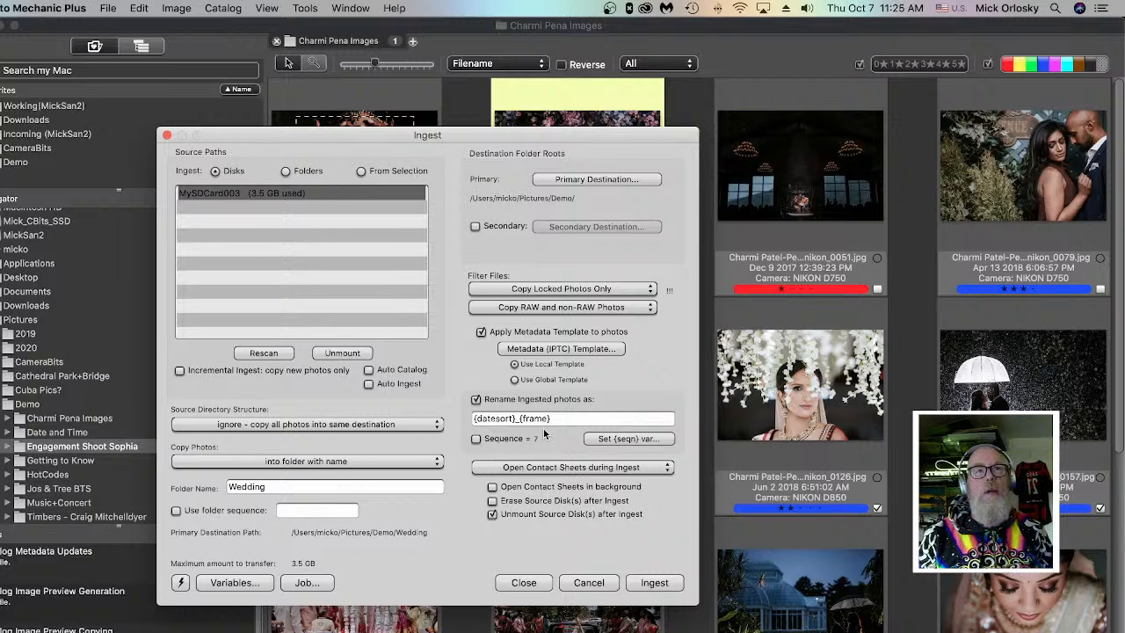
{"action": "left_click", "coordinate": [476, 400]}
{"action": "left_click", "coordinate": [476, 399]}
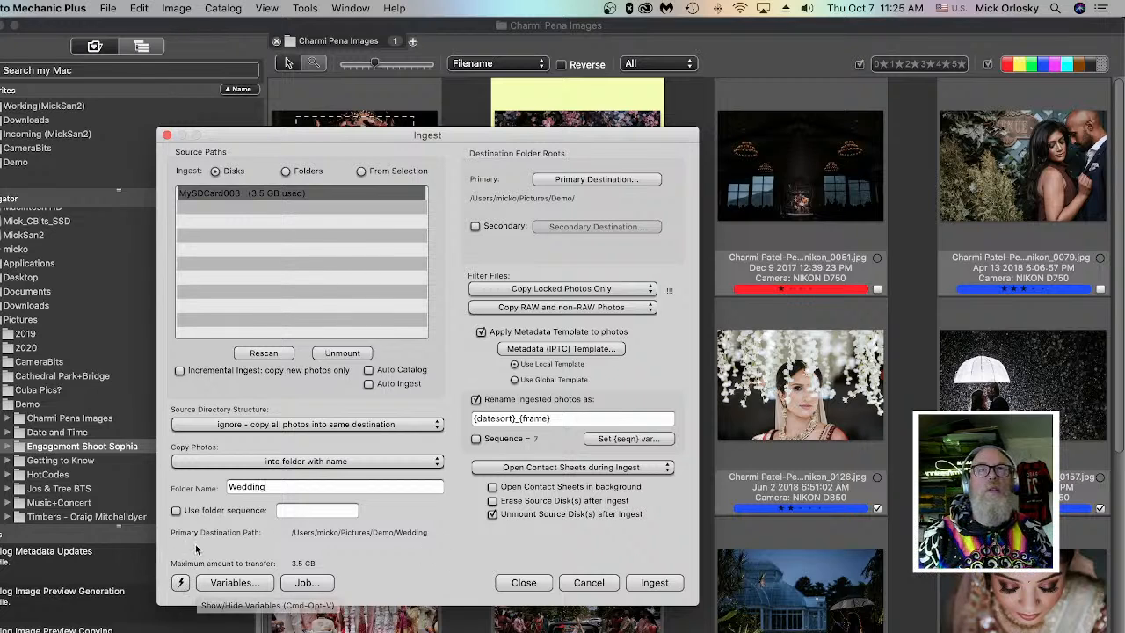
- Load the wedding photographer's ingest snapshot and select MySDCard003 as the source disk
{"action": "left_click", "coordinate": [180, 583]}
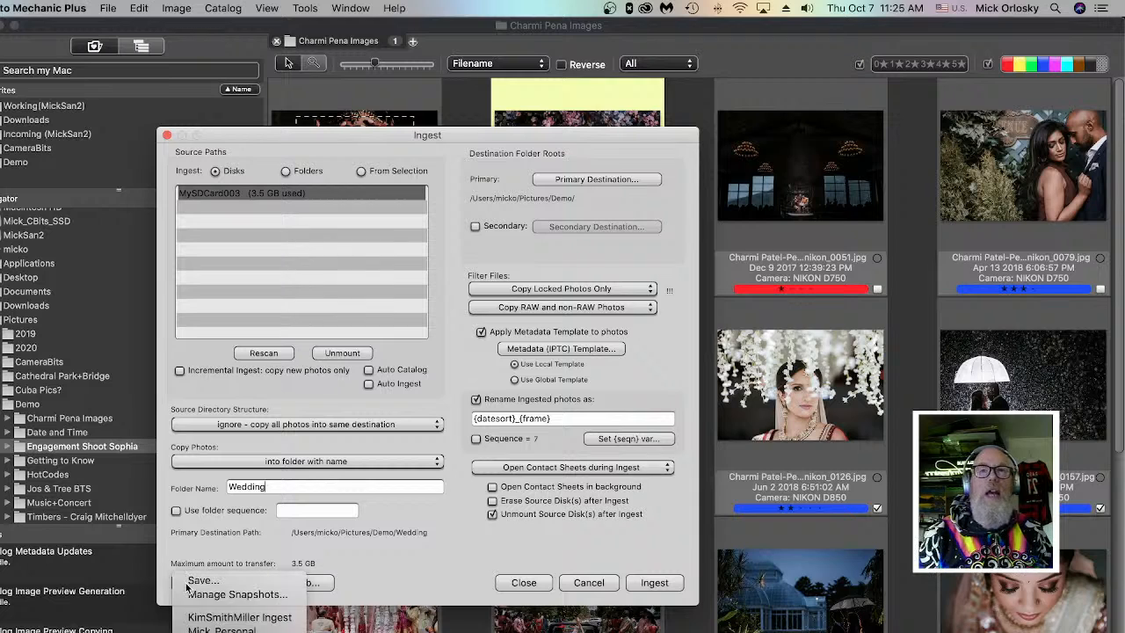
{"action": "left_click", "coordinate": [236, 617]}
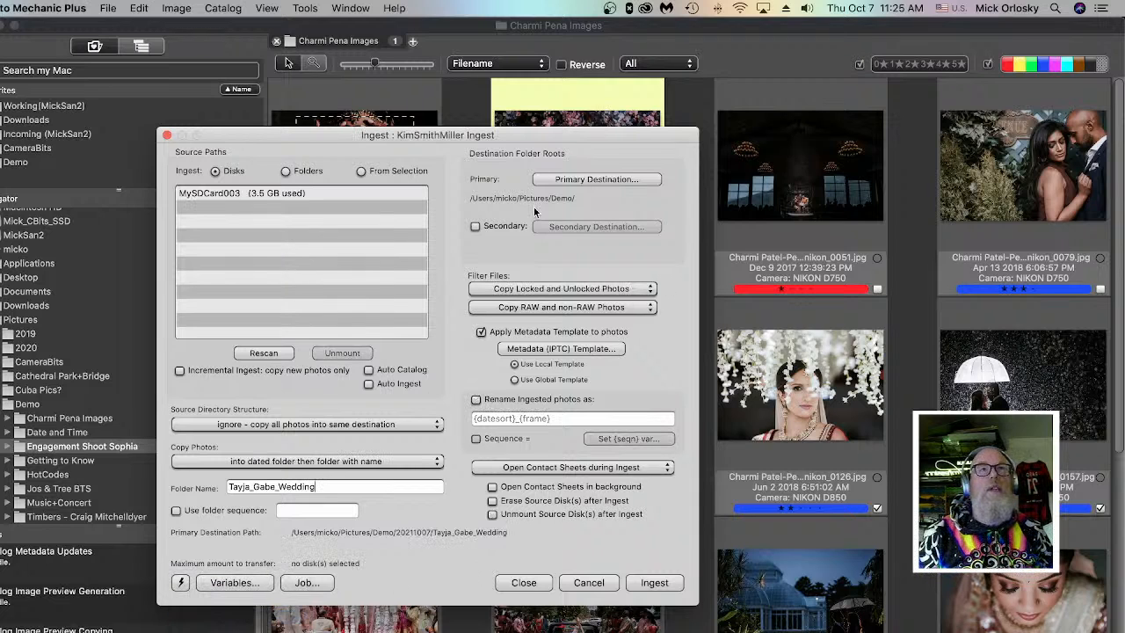
{"action": "left_click", "coordinate": [238, 195]}
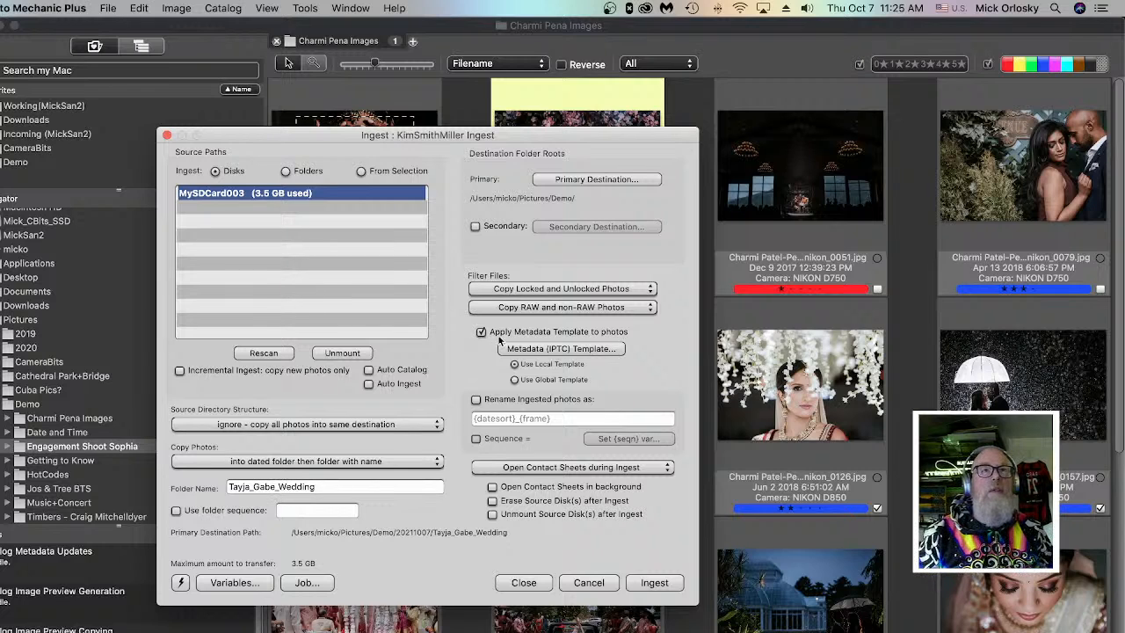
- Enable unmounting the source disk after ingest and start ingesting the card's photos
{"action": "left_click", "coordinate": [493, 514]}
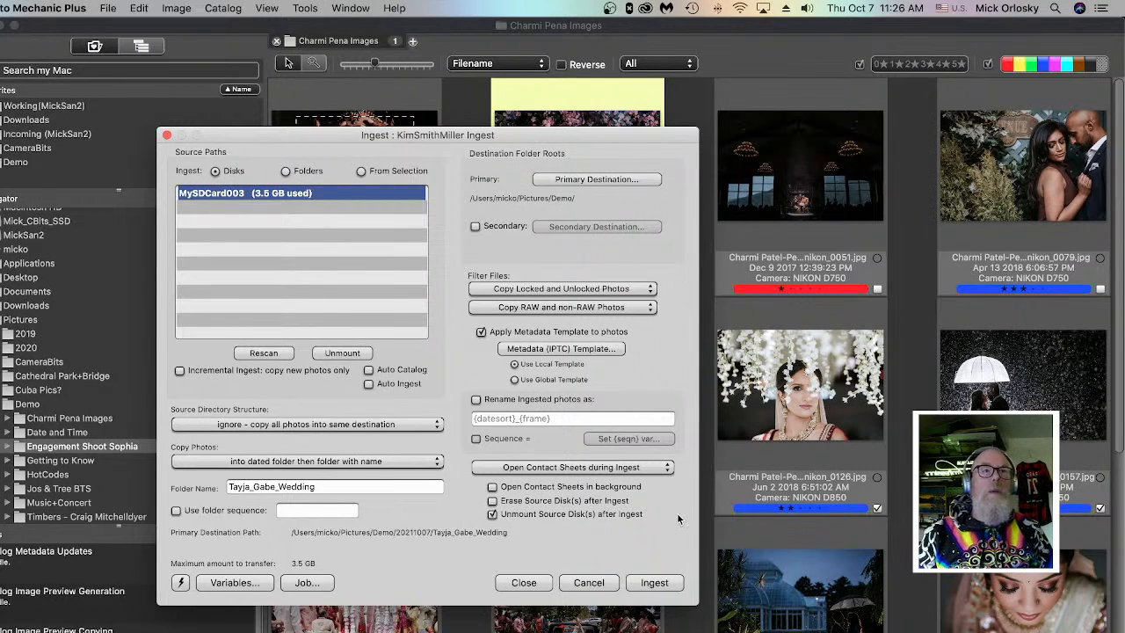
{"action": "left_click", "coordinate": [655, 583]}
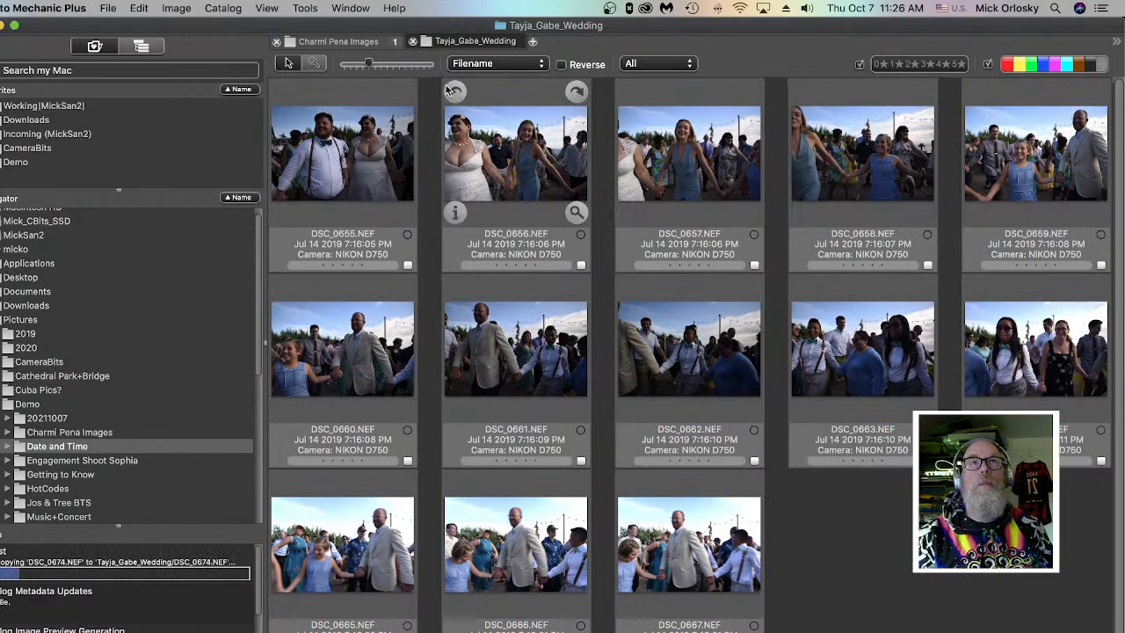
- Preview DSC_0655.NEF from the new contact sheet and examine its applied keywords, camera details and folder path
{"action": "double_click", "coordinate": [343, 165]}
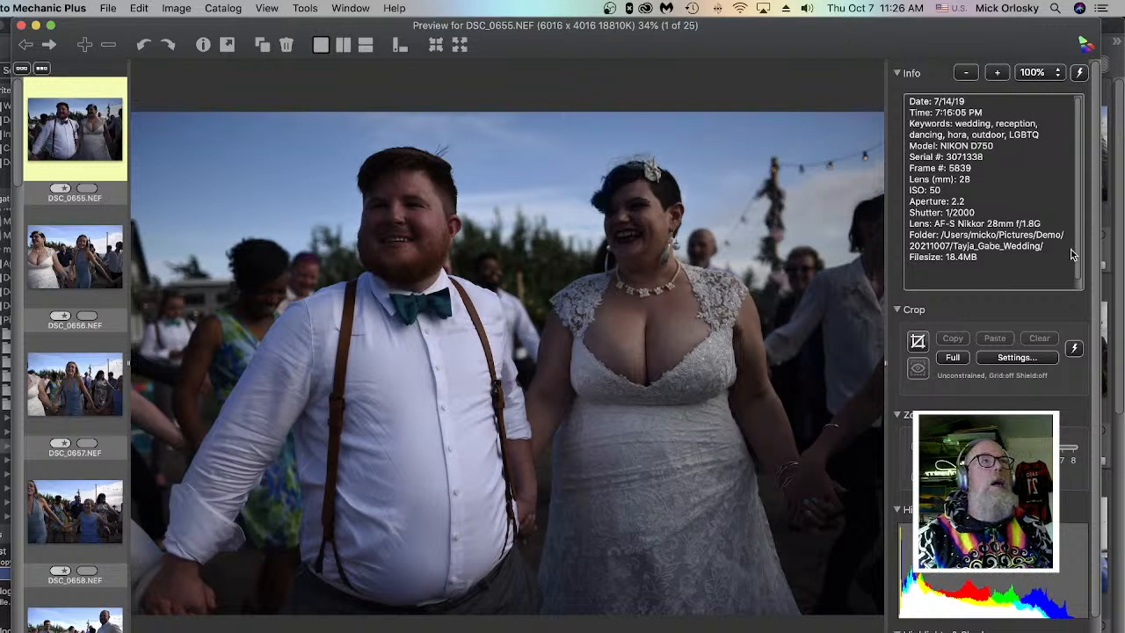
{"action": "scroll", "coordinate": [973, 320], "scroll_direction": "down", "scroll_amount": 3}
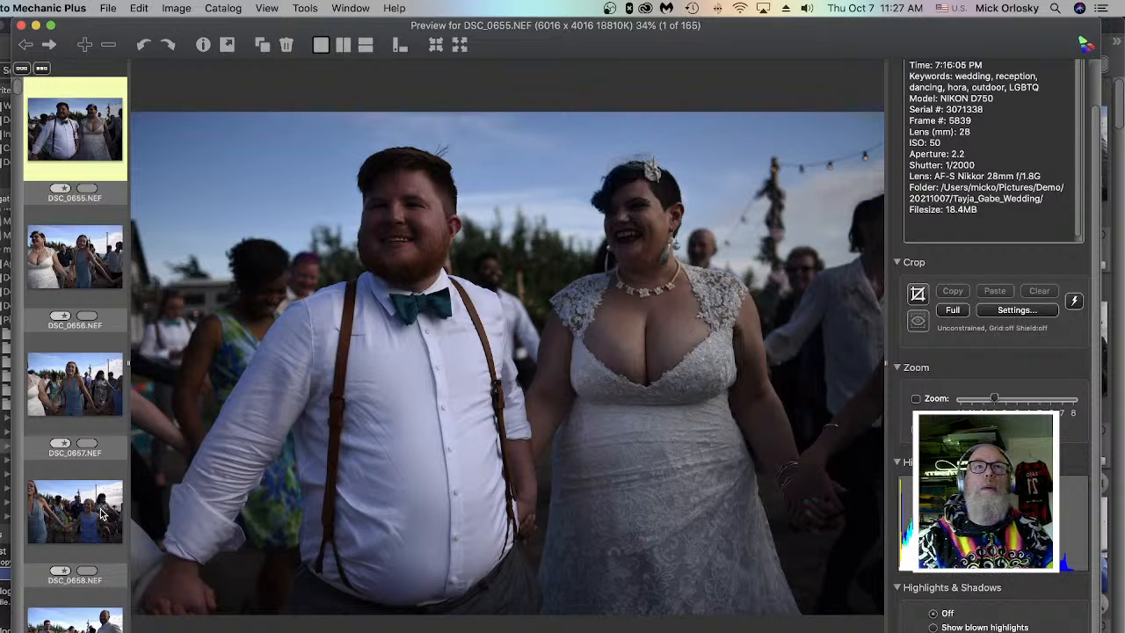
- Browse the ingested wedding photos in the preview one by one from DSC_0656.NEF through DSC_0668.NEF
{"action": "key", "text": "Right"}
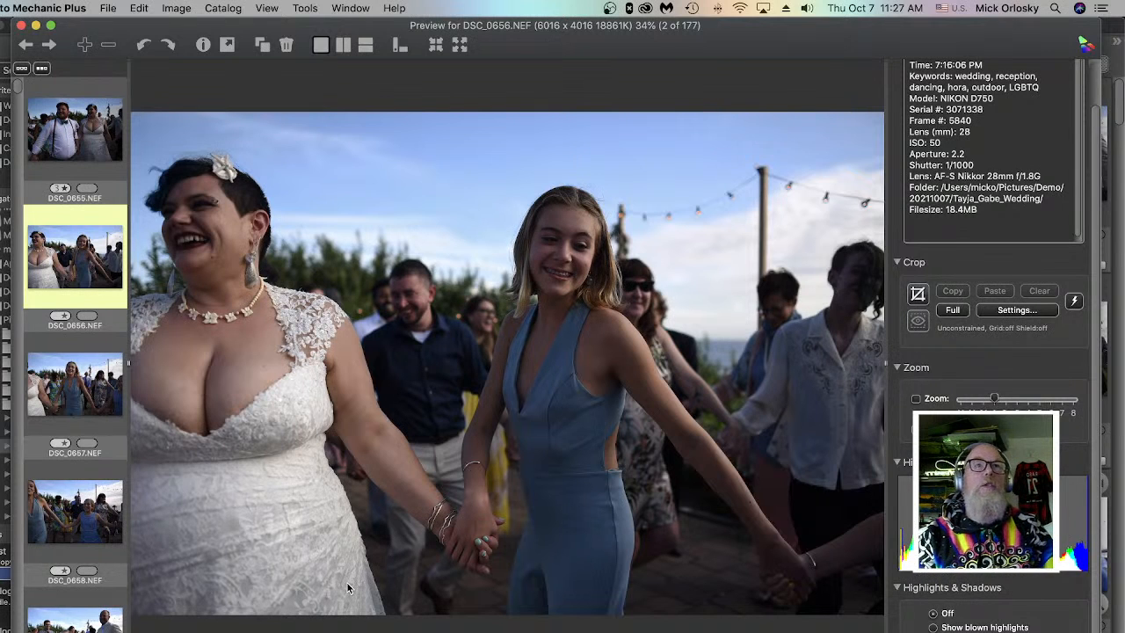
{"action": "key", "text": "Right"}
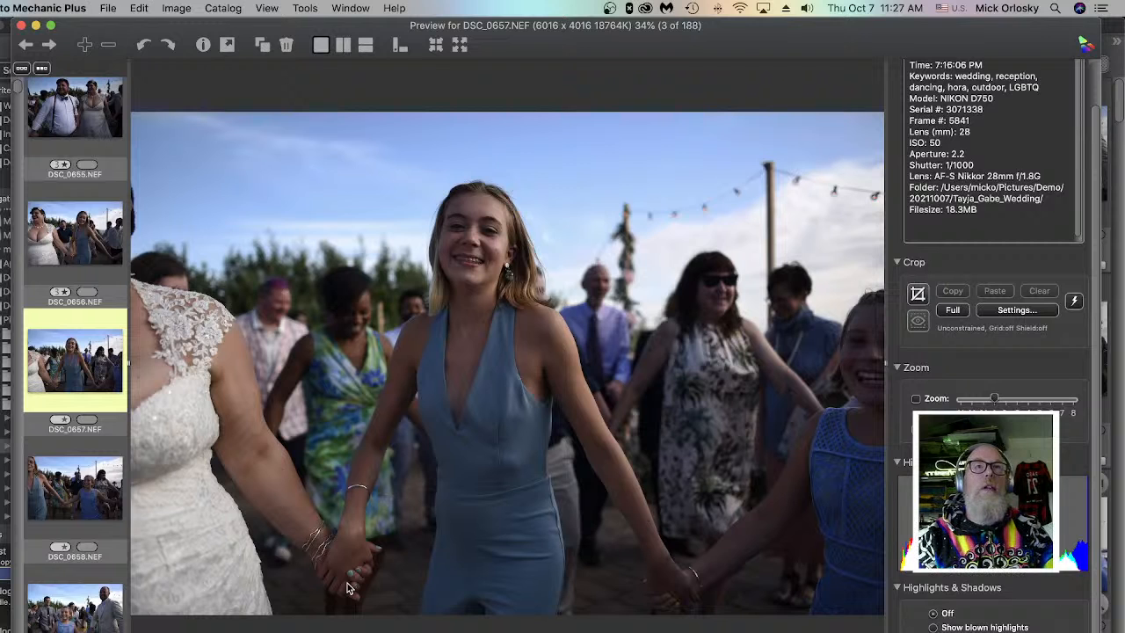
{"action": "key", "text": "Right"}
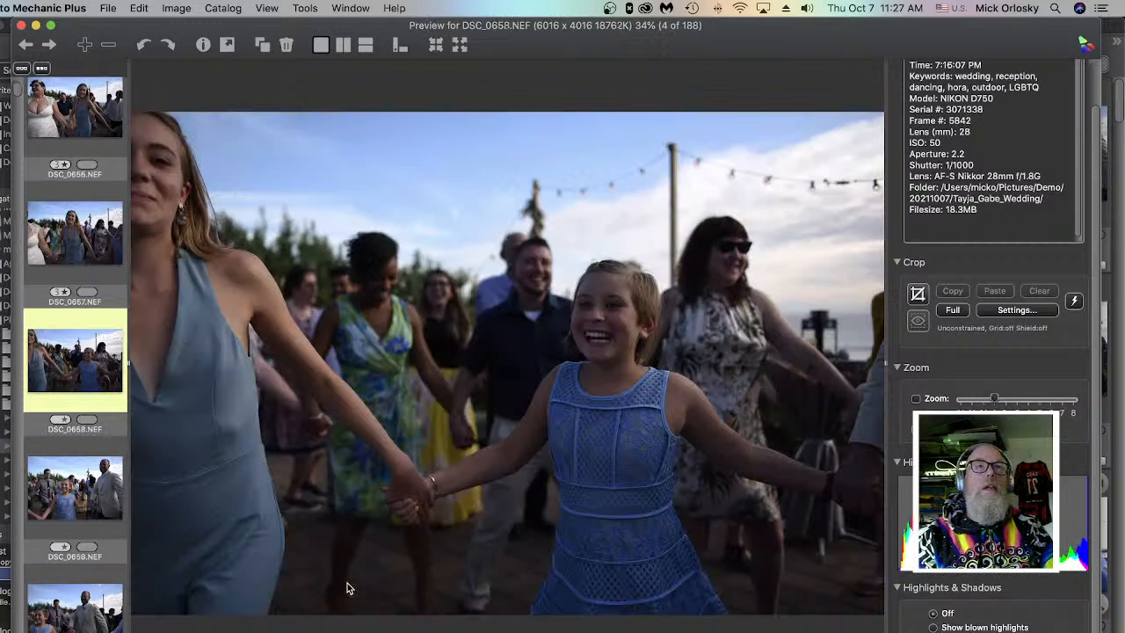
{"action": "key", "text": "Right"}
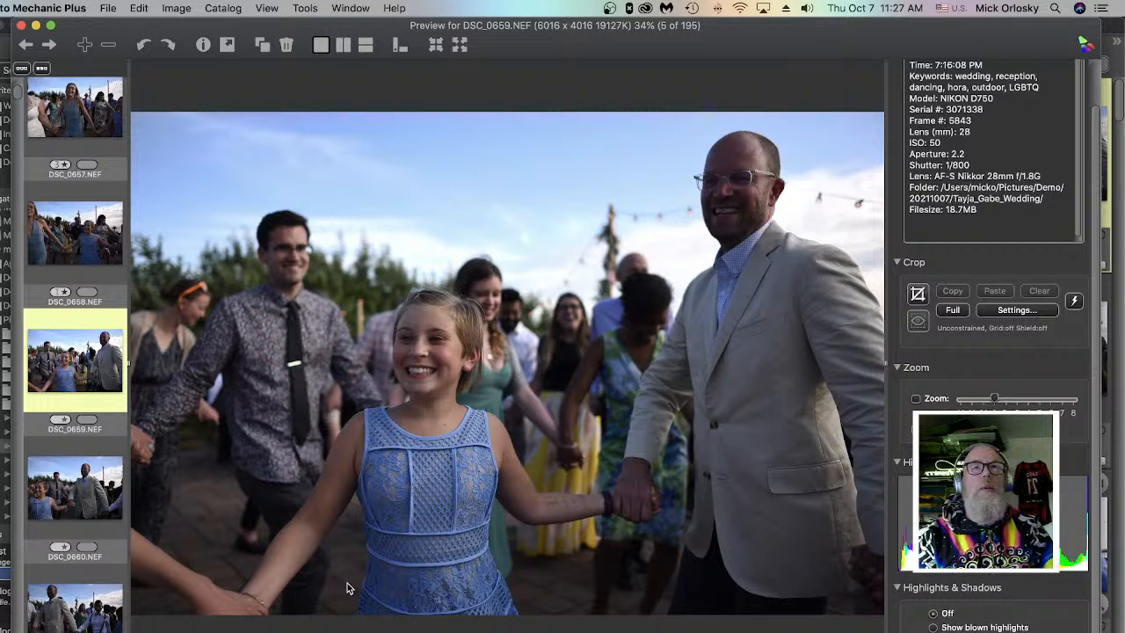
{"action": "key", "text": "Right"}
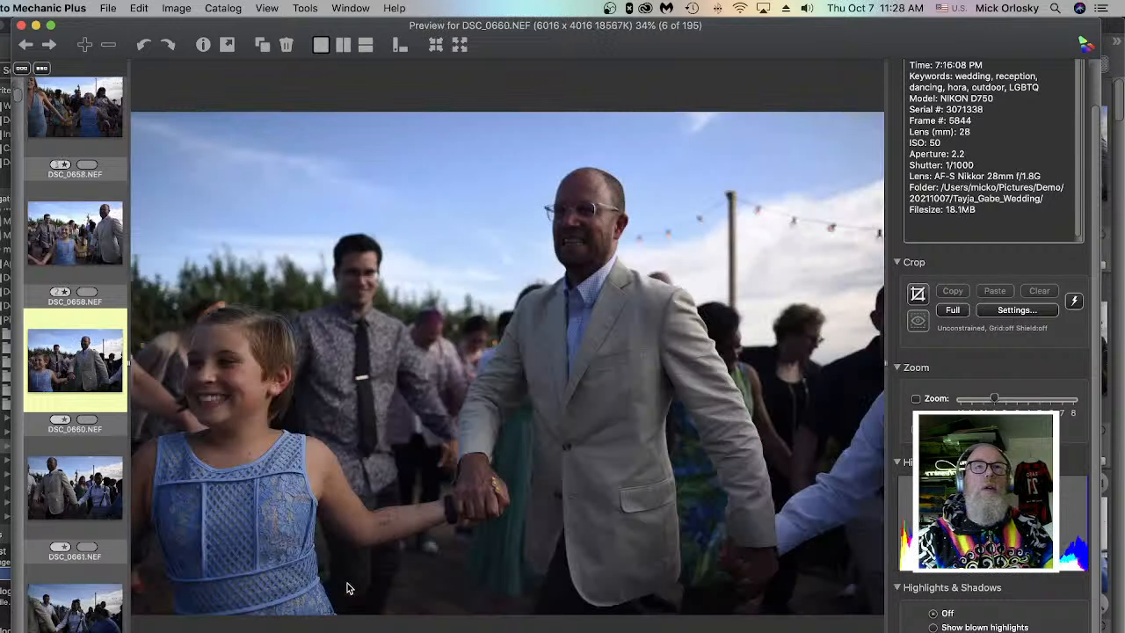
{"action": "key", "text": "Right"}
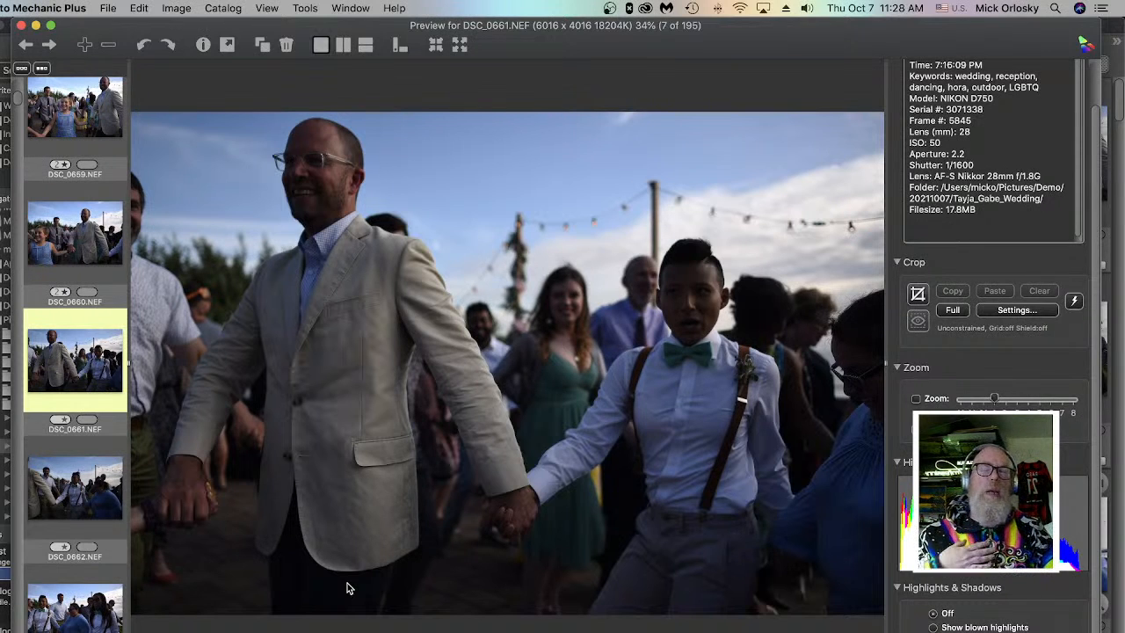
{"action": "key", "text": "Right"}
{"action": "key", "text": "Right"}
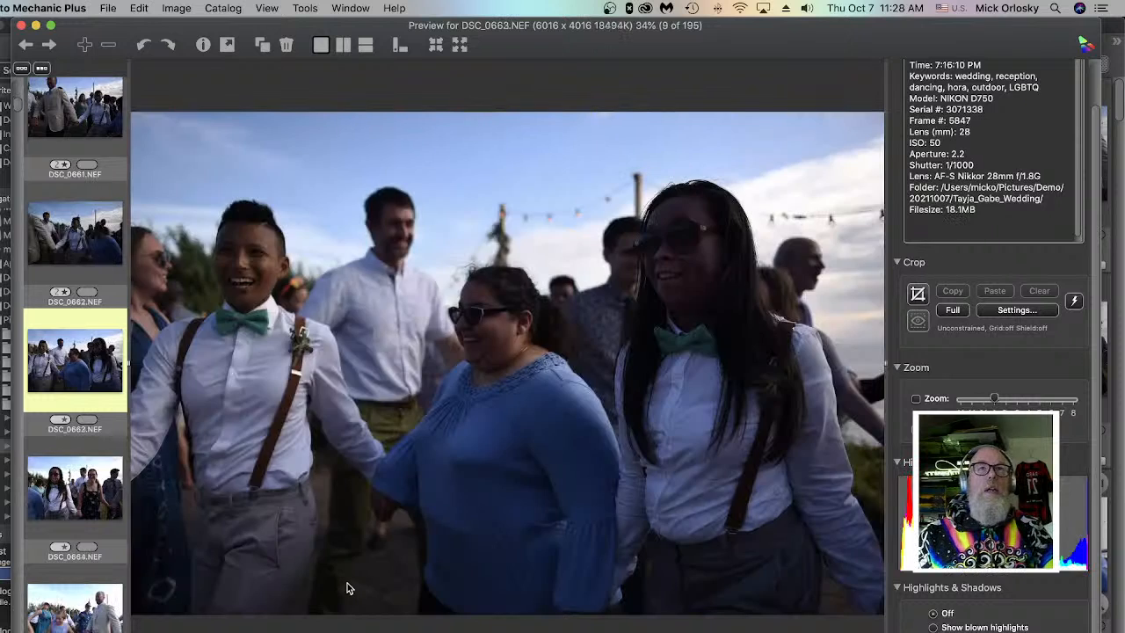
{"action": "key", "text": "Right"}
{"action": "key", "text": "Right"}
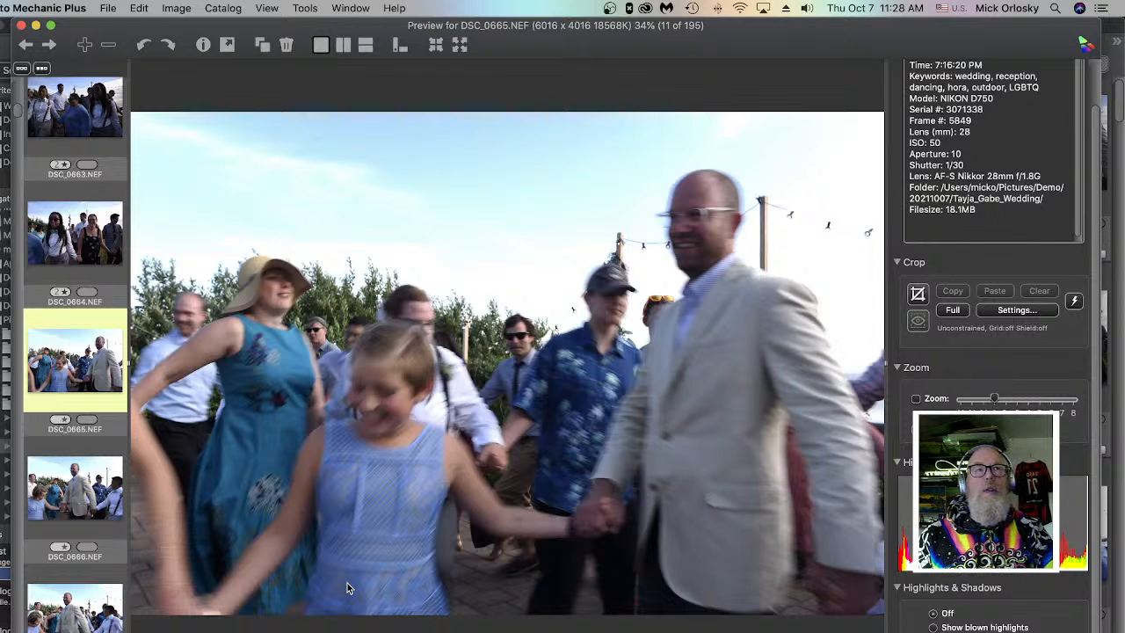
{"action": "key", "text": "Right"}
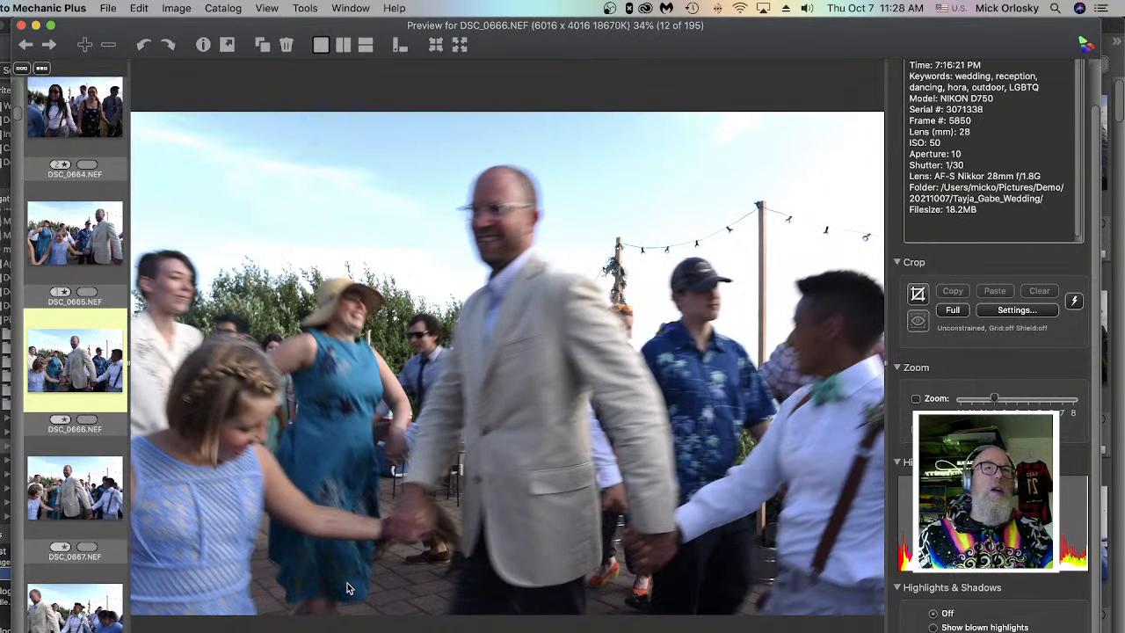
{"action": "key", "text": "Right"}
{"action": "key", "text": "Right"}
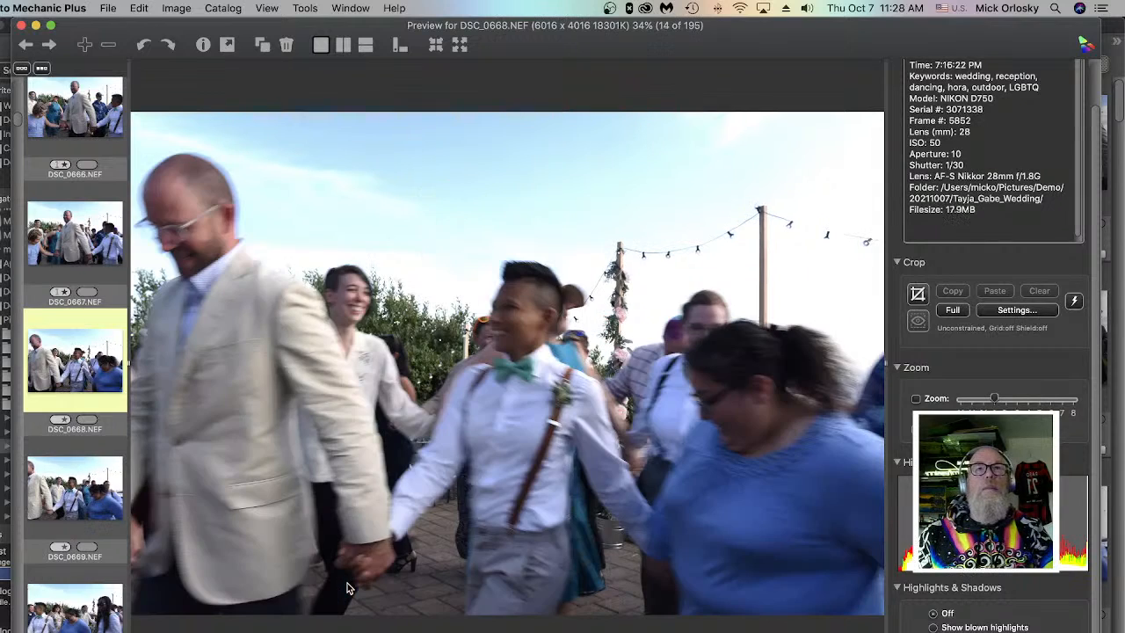
- Step back to DSC_0666.NEF to compare the neighbouring shots, and browse forward to DSC_0673.NEF
{"action": "key", "text": "Left"}
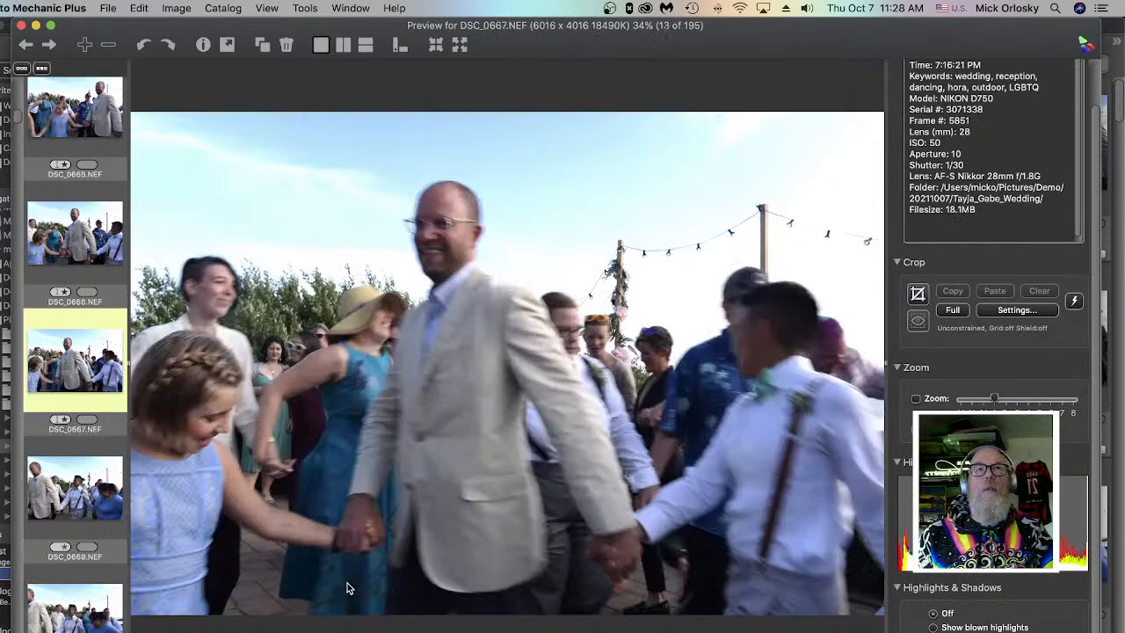
{"action": "key", "text": "Left"}
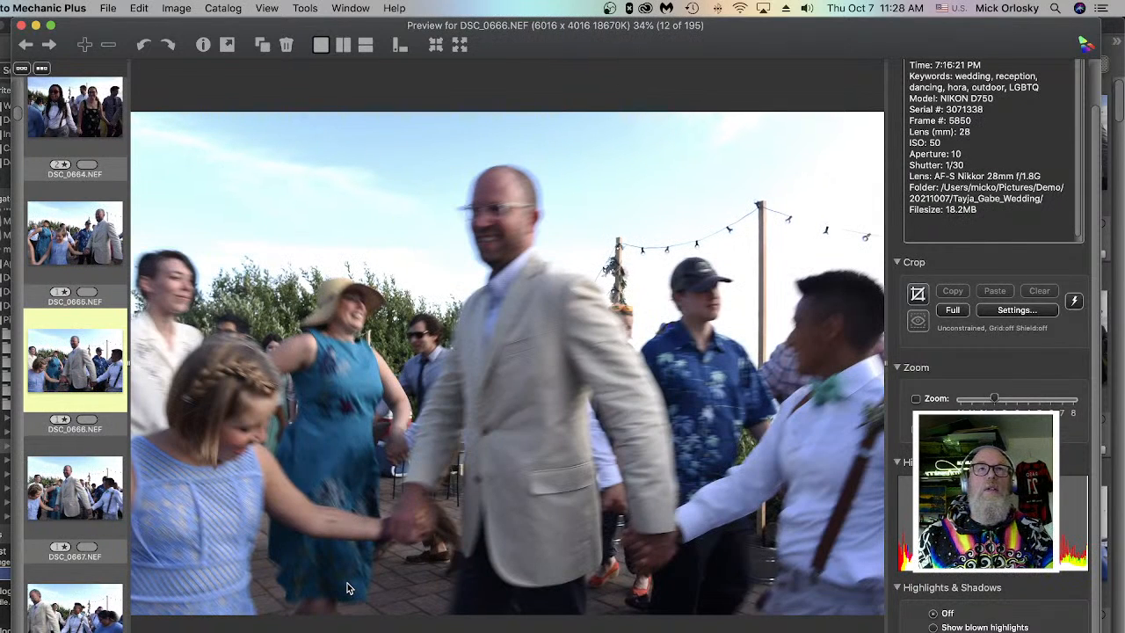
{"action": "key", "text": "Right"}
{"action": "key", "text": "Right"}
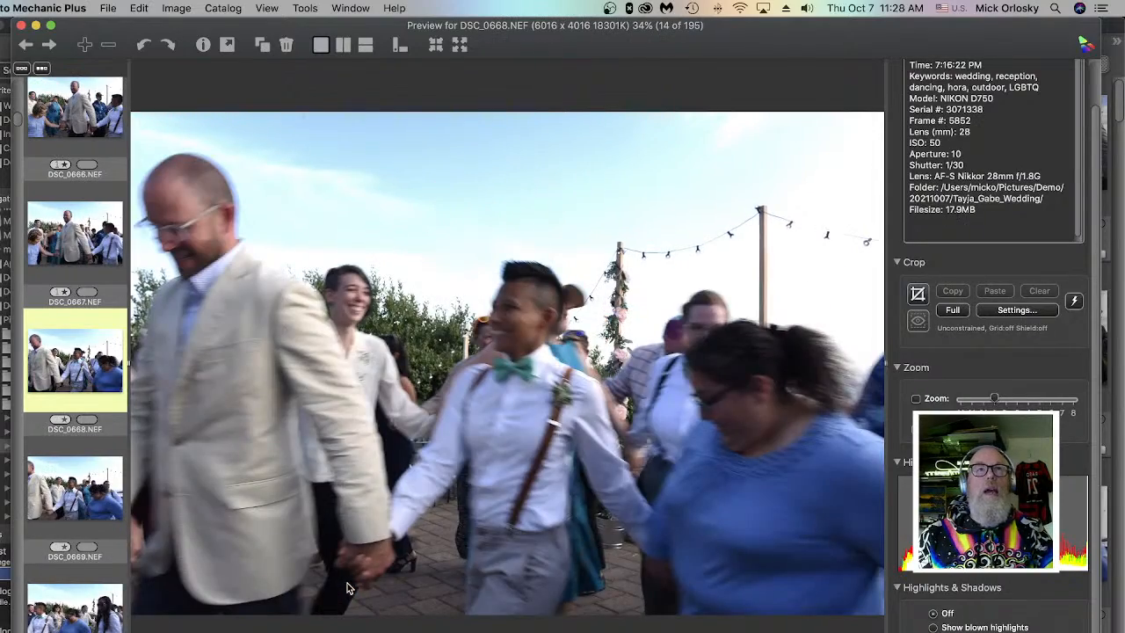
{"action": "key", "text": "Right"}
{"action": "key", "text": "Right"}
{"action": "key", "text": "Right"}
{"action": "key", "text": "Right"}
{"action": "key", "text": "Right"}
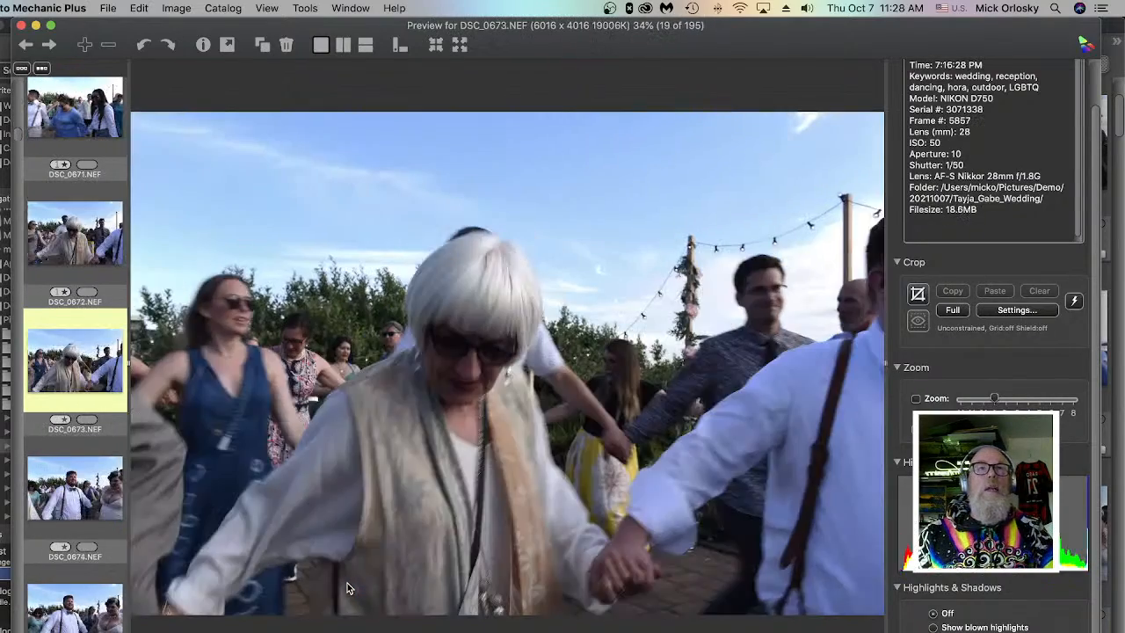
- Browse the ingested wedding photos in the preview from DSC_0674.NEF through DSC_0682.NEF
{"action": "key", "text": "Right"}
{"action": "key", "text": "Right"}
{"action": "key", "text": "Right"}
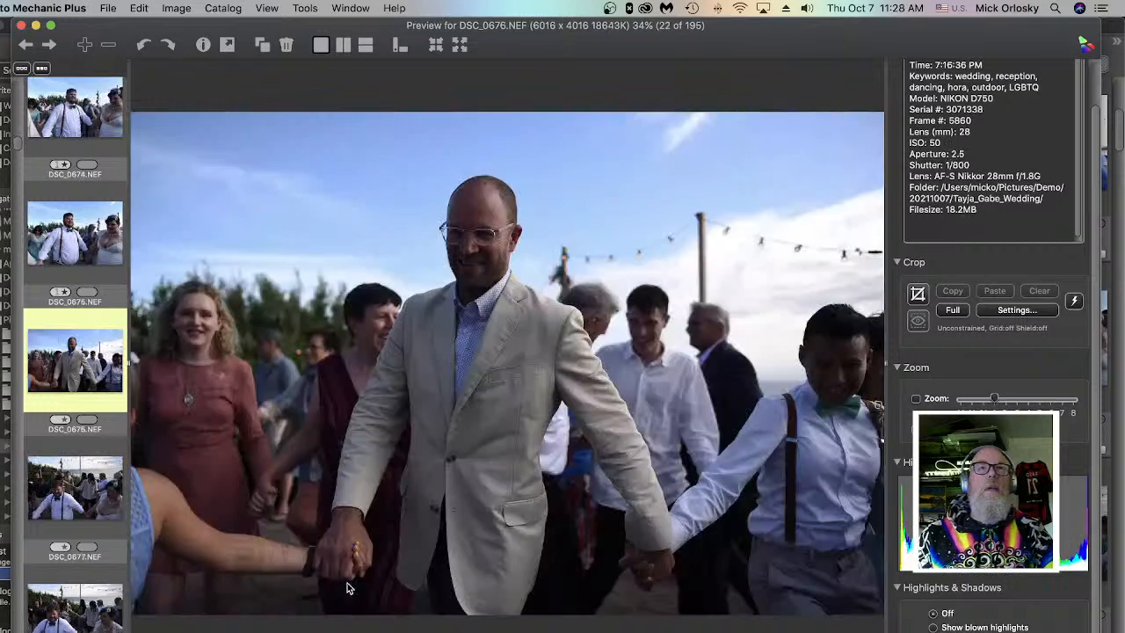
{"action": "key", "text": "Right"}
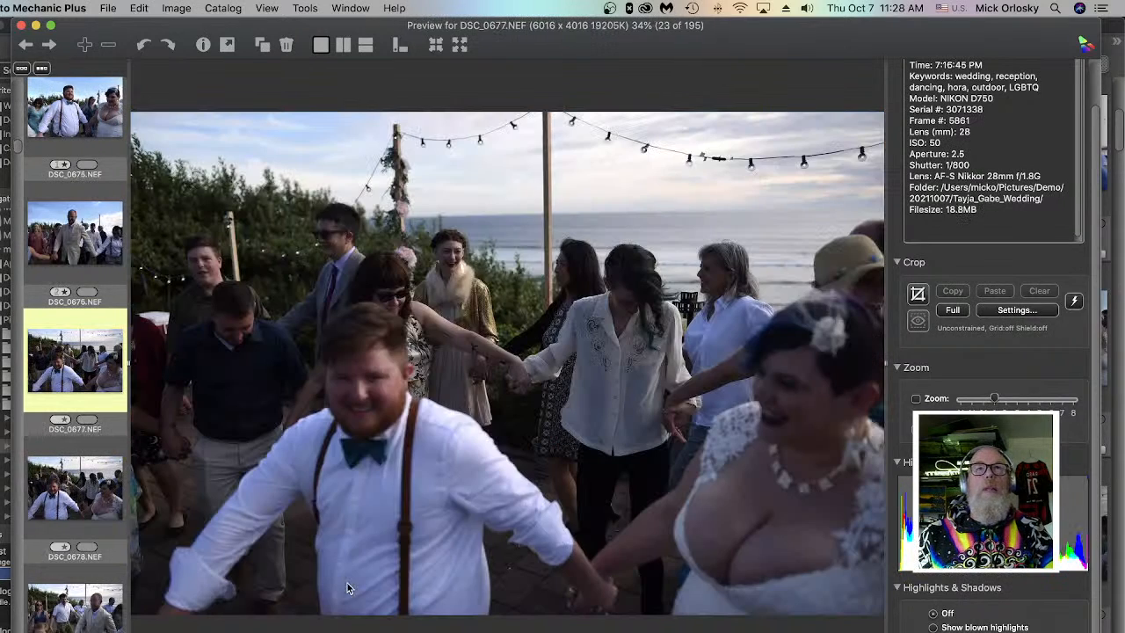
{"action": "key", "text": "Right"}
{"action": "key", "text": "Right"}
{"action": "key", "text": "Right"}
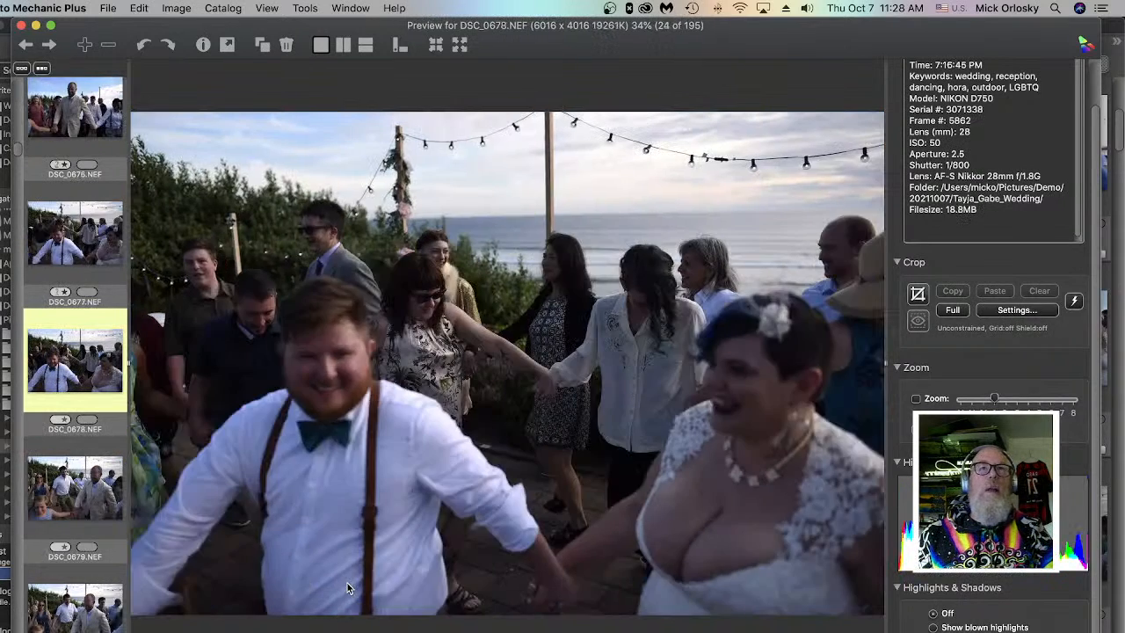
{"action": "key", "text": "Right"}
{"action": "key", "text": "Right"}
{"action": "key", "text": "Right"}
{"action": "key", "text": "Right"}
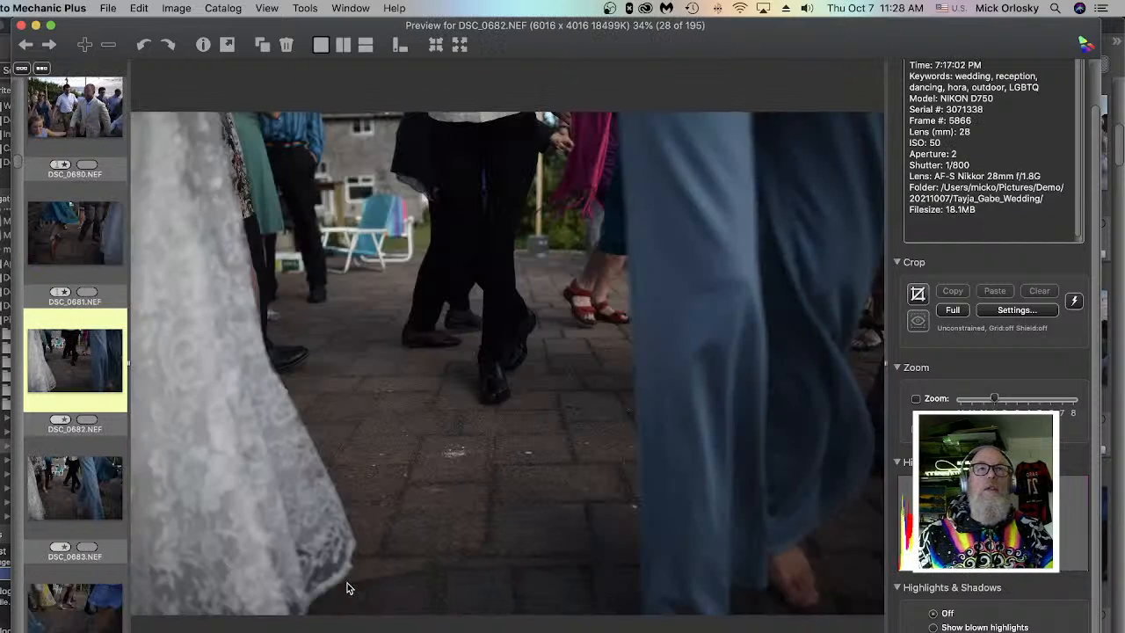
- Continue previewing the dancing shots one by one, from DSC_0683.NEF up to DSC_0692.NEF
{"action": "key", "text": "Right"}
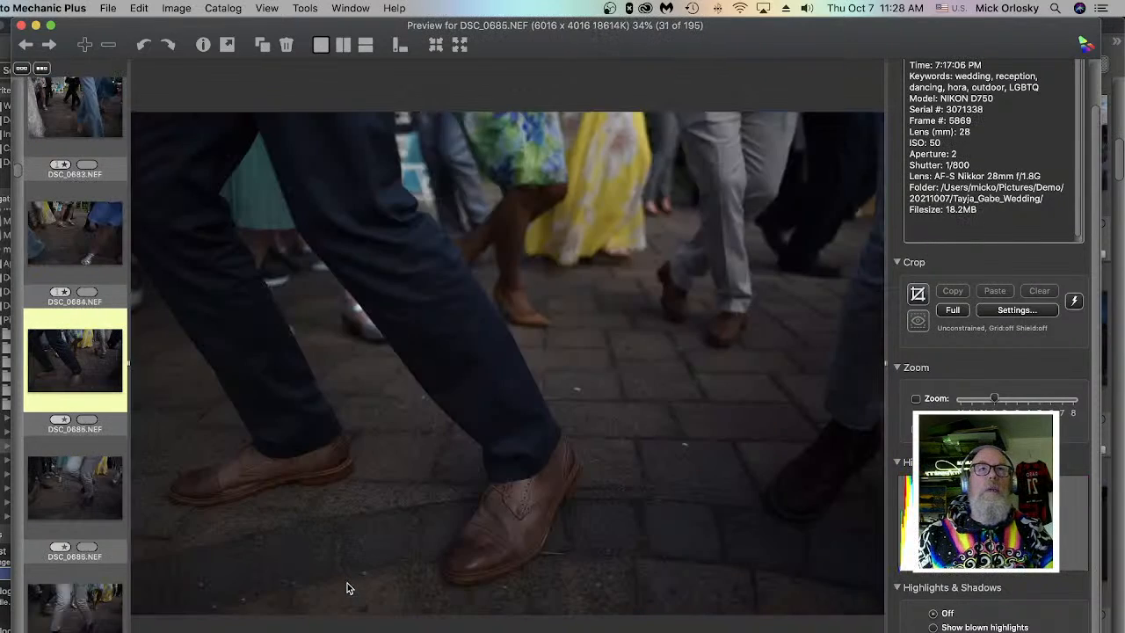
{"action": "key", "text": "Right"}
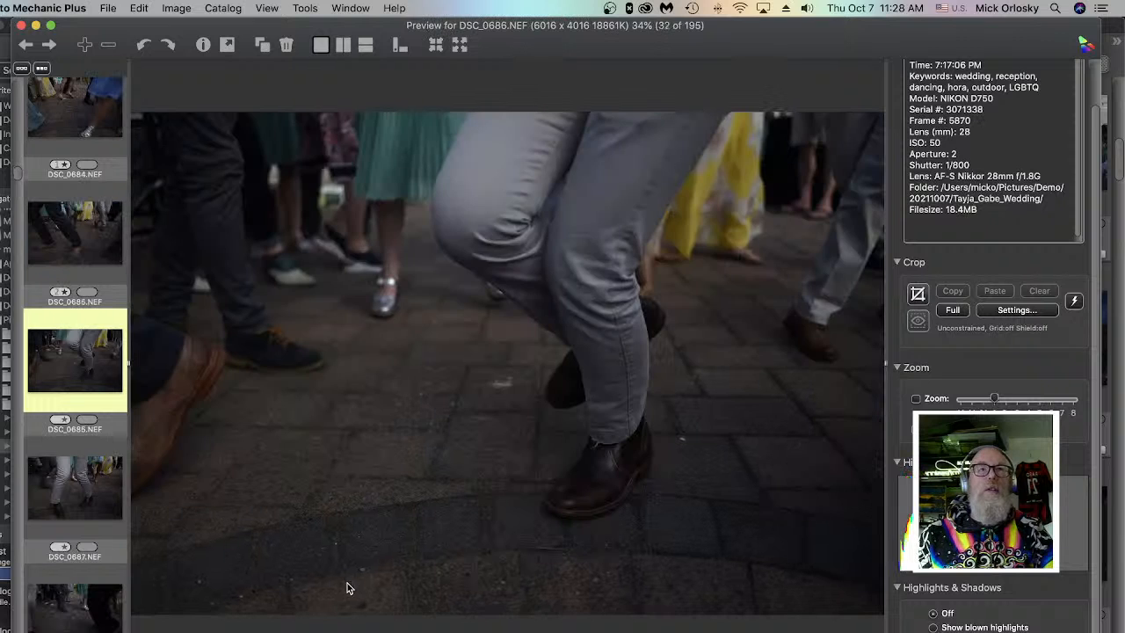
{"action": "key", "text": "Right"}
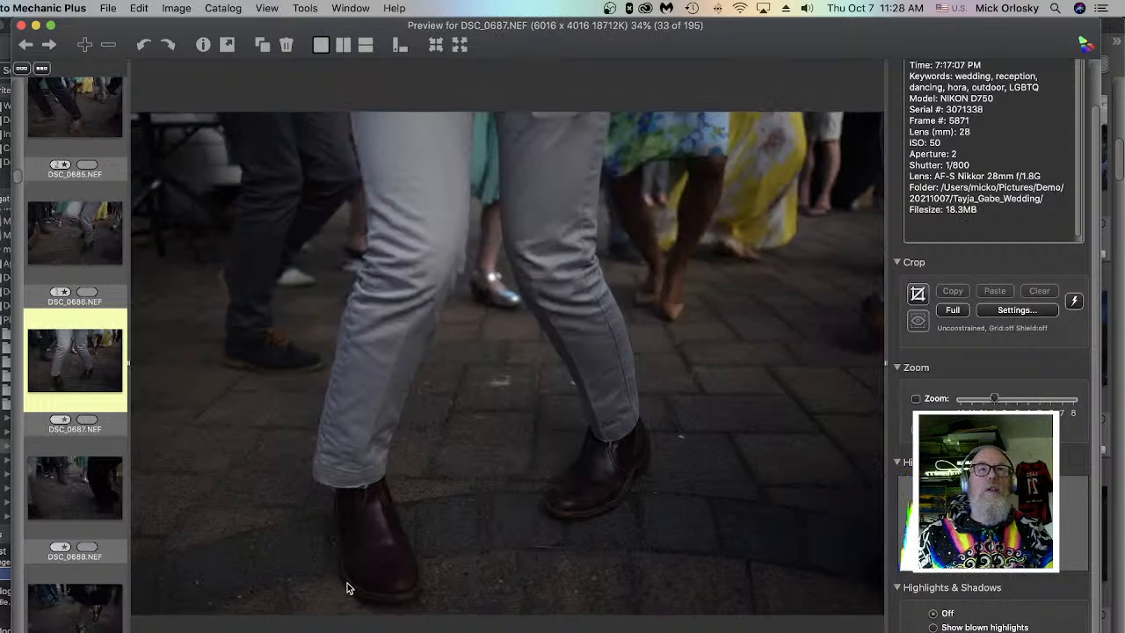
{"action": "key", "text": "Right"}
{"action": "key", "text": "Right"}
{"action": "key", "text": "Right"}
{"action": "key", "text": "Right"}
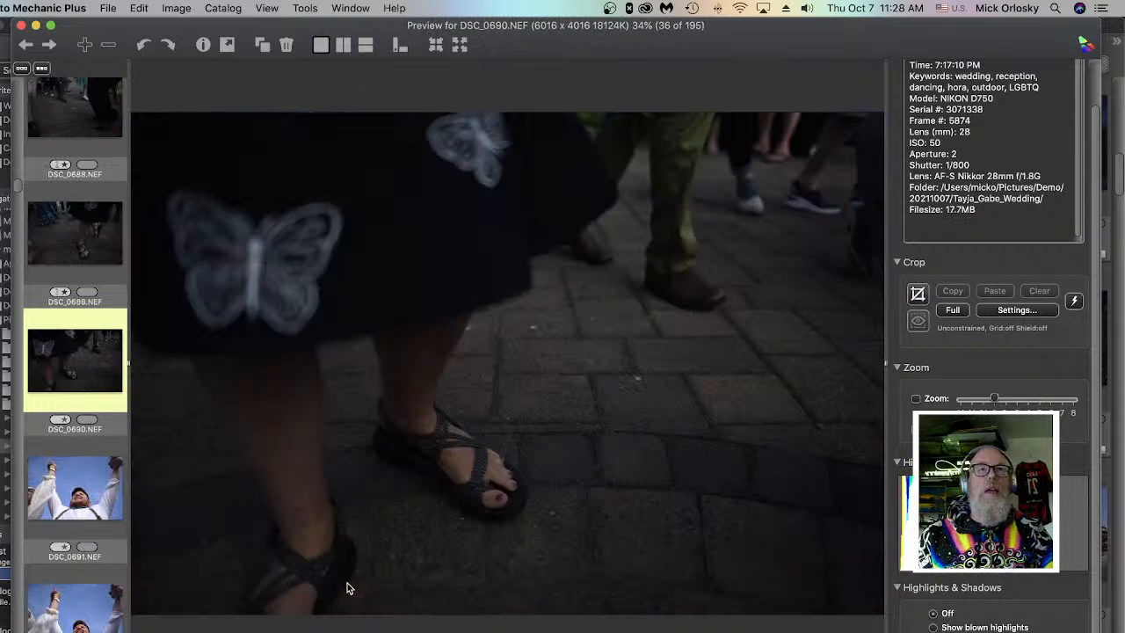
{"action": "key", "text": "Right"}
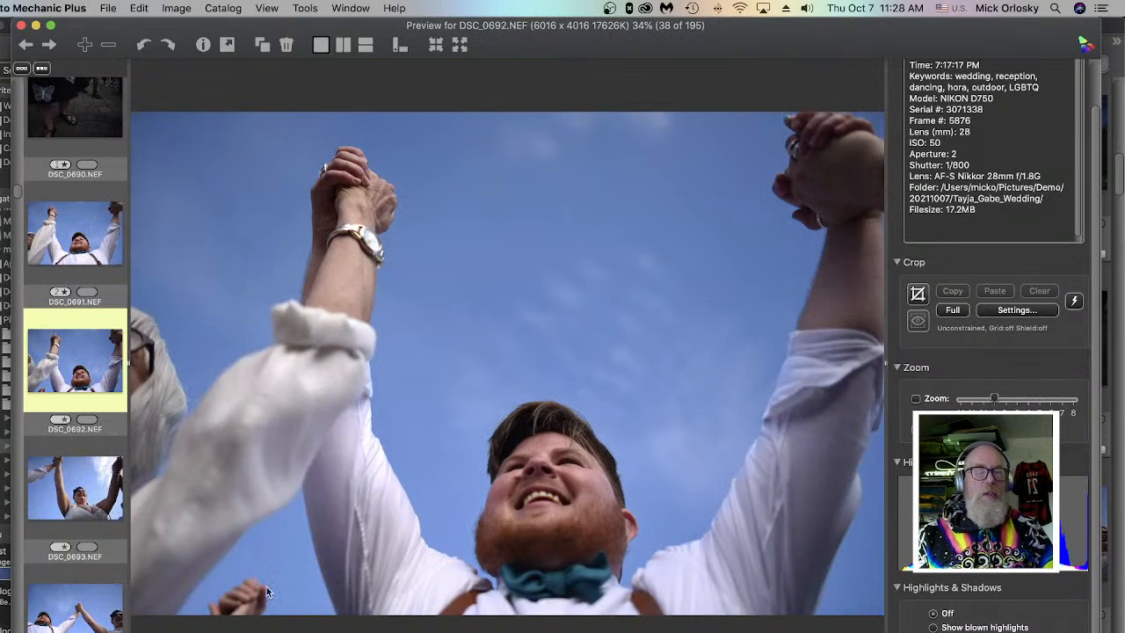
- Flip between DSC_0691.NEF and DSC_0692.NEF, and show the two photos side by side in the preview
{"action": "key", "text": "Left"}
{"action": "key", "text": "Right"}
{"action": "key", "text": "Left"}
{"action": "key", "text": "Right"}
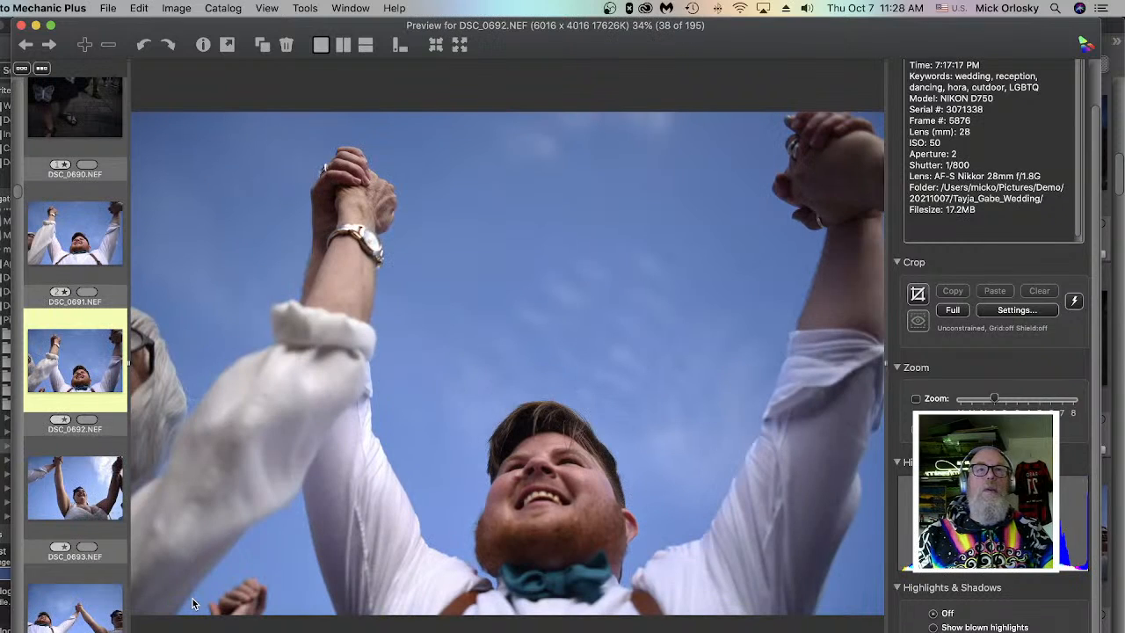
{"action": "left_click", "coordinate": [350, 47]}
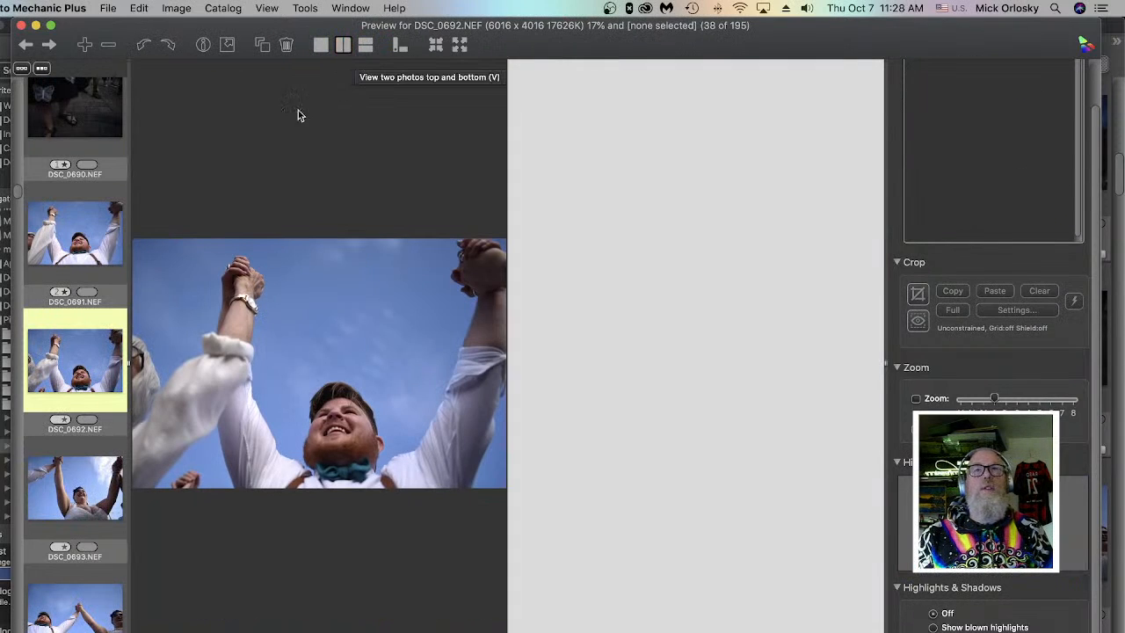
{"action": "key", "text": "Left"}
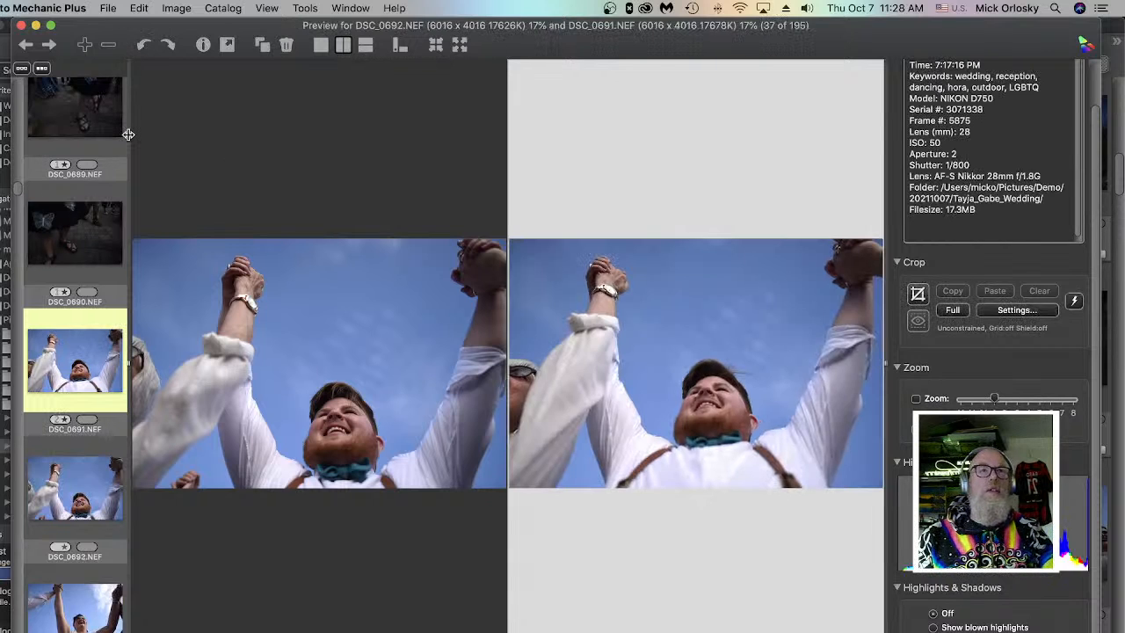
- Compare DSC_0692.NEF with its neighbouring shots by changing the photo in the second pane, including DSC_0691.NEF and DSC_0693.NEF
{"action": "key", "text": "Right"}
{"action": "key", "text": "Left"}
{"action": "key", "text": "Left"}
{"action": "key", "text": "Right"}
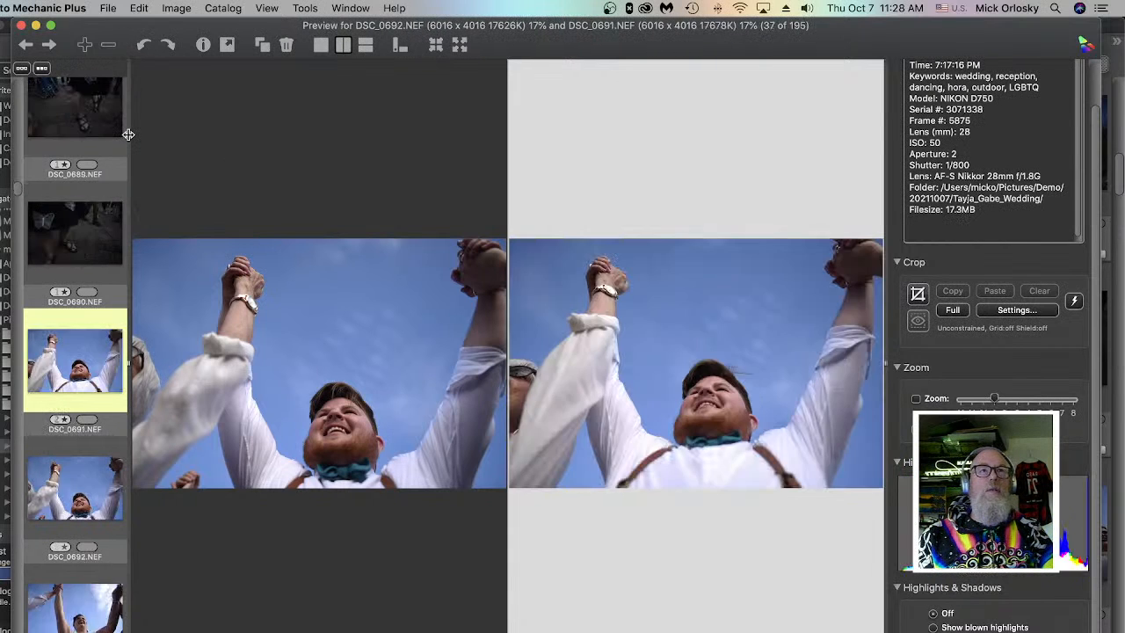
{"action": "key", "text": "Right"}
{"action": "key", "text": "Right"}
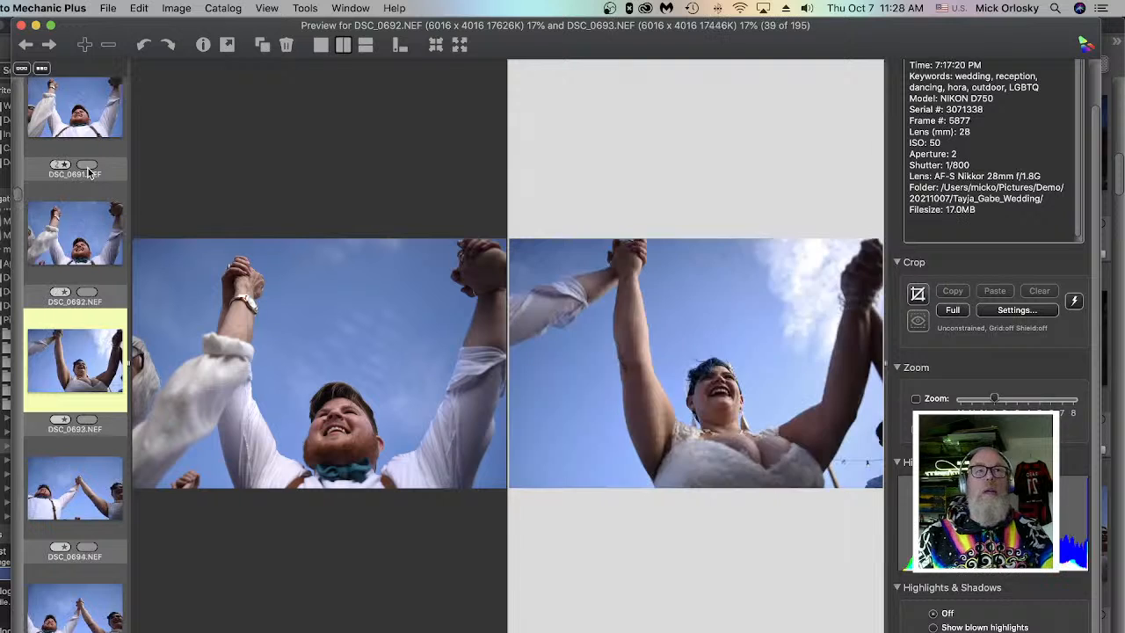
{"action": "key", "text": "Left"}
{"action": "key", "text": "Left"}
{"action": "key", "text": "Right"}
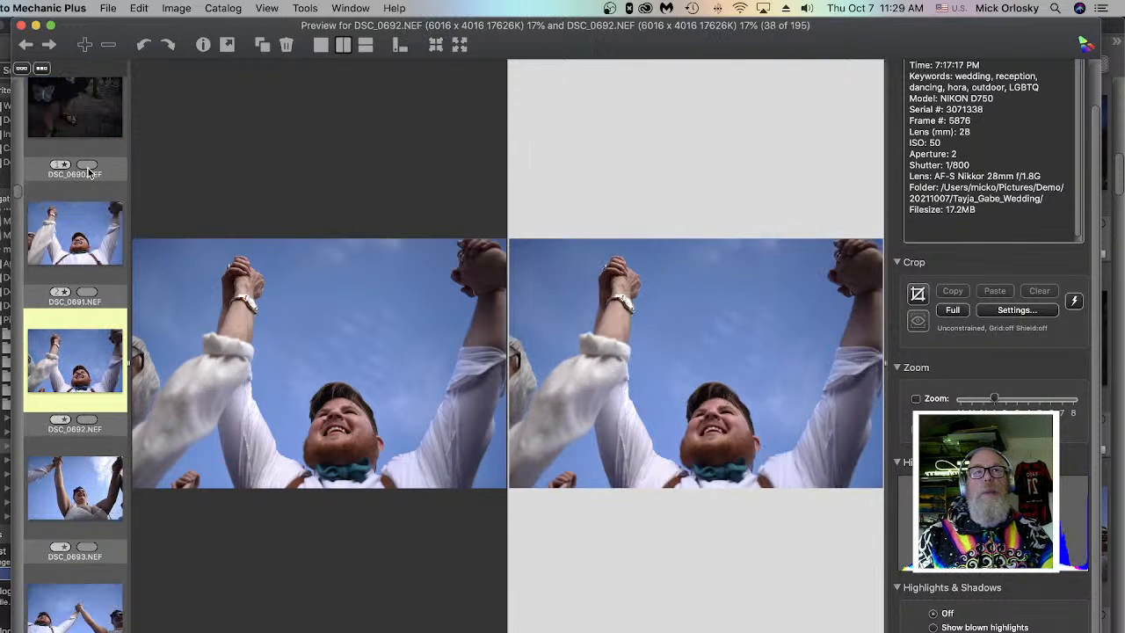
{"action": "key", "text": "Right"}
{"action": "key", "text": "Left"}
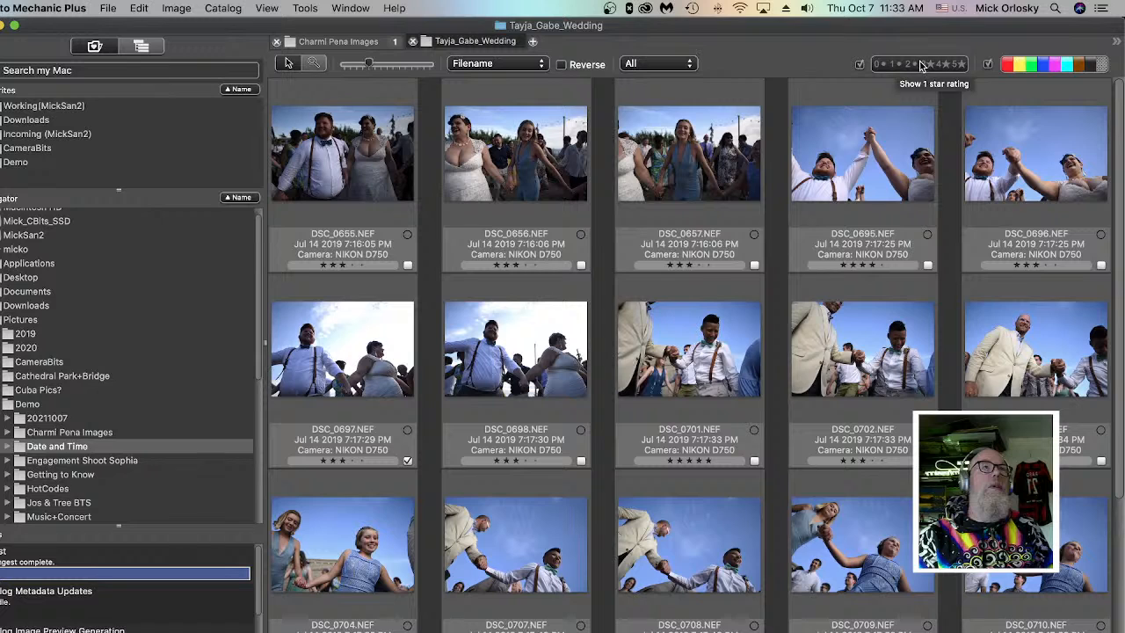
- Filter the Tayja_Gabe_Wedding contact sheet to four- and five-star photos and select both DSC_0695.NEF and DSC_0701.NEF
{"action": "left_click", "coordinate": [924, 67]}
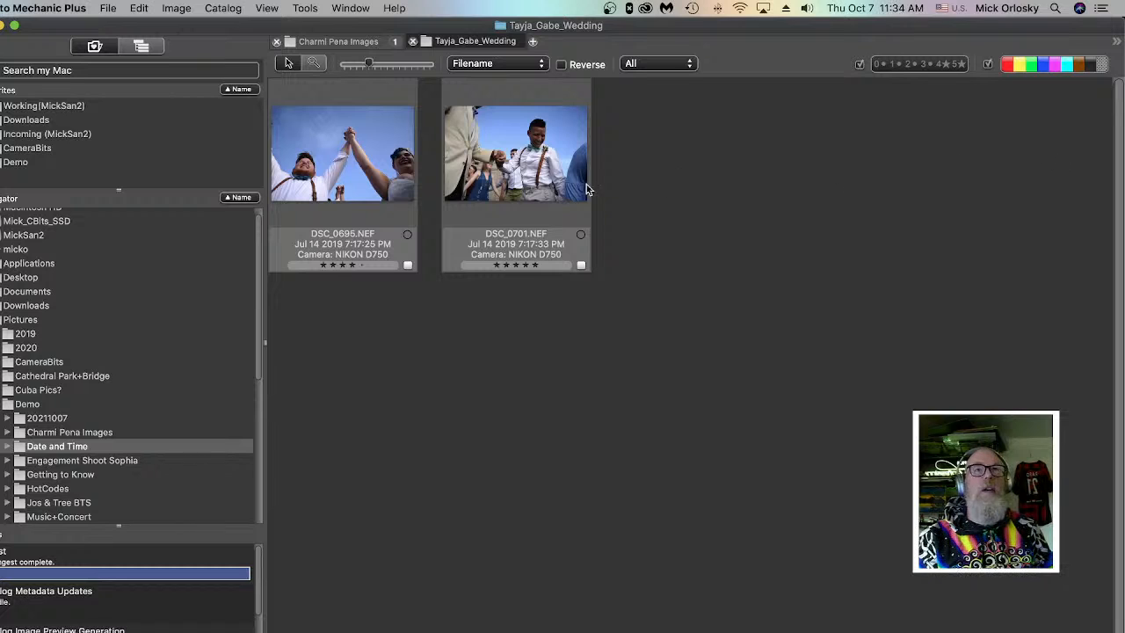
{"action": "left_click", "coordinate": [536, 167]}
{"action": "left_click", "coordinate": [333, 159], "text": "shift"}
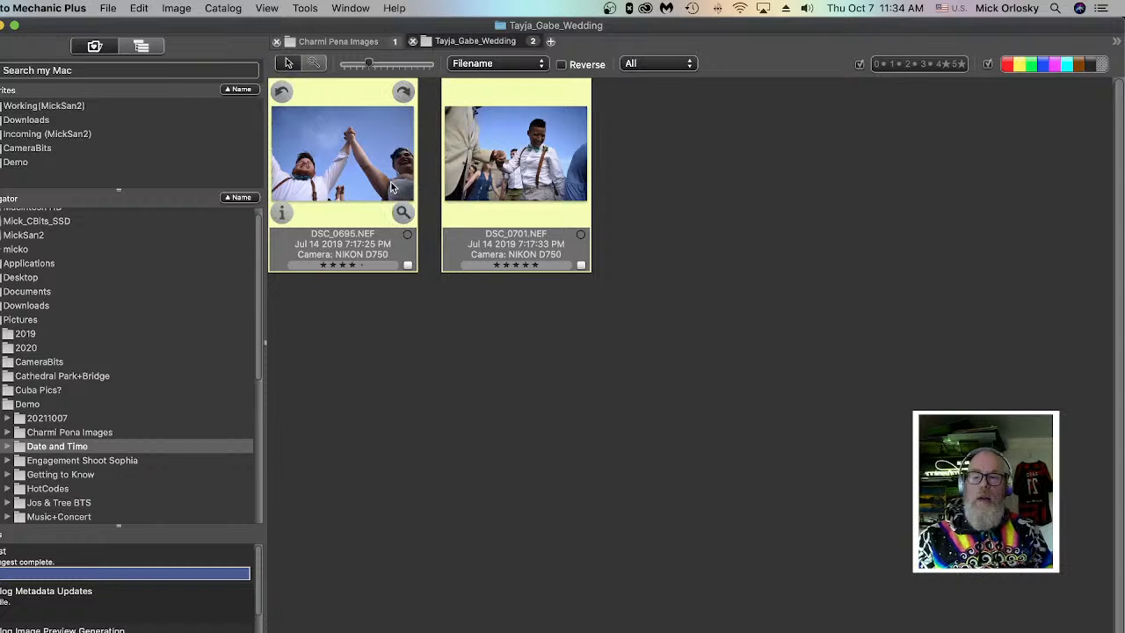
{"action": "left_click", "coordinate": [406, 303]}
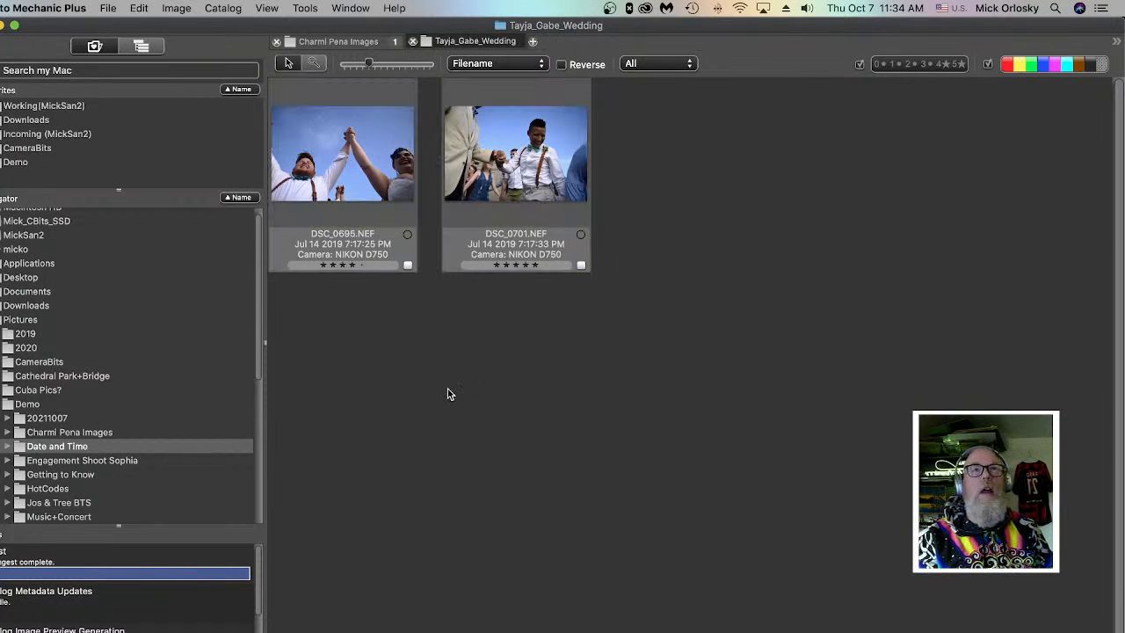
{"action": "key", "text": "super+a"}
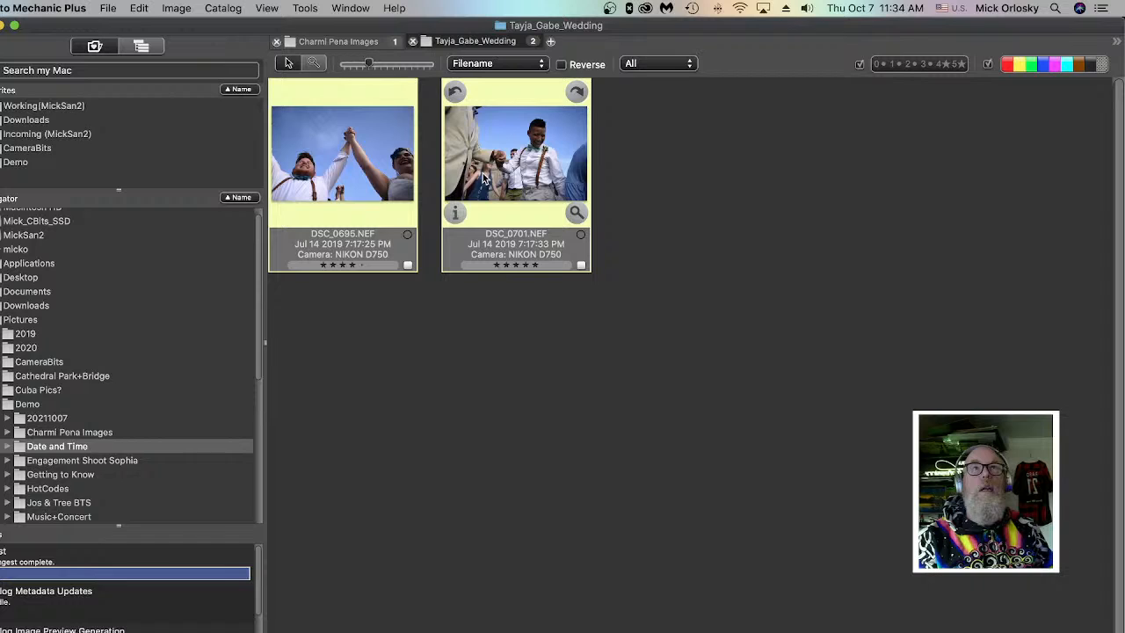
- Open the two selected photos in Photoshop's Camera Raw to view them, then cancel Camera Raw and minimize Photoshop
{"action": "left_click_drag", "start_coordinate": [379, 177], "coordinate": [99, 342]}
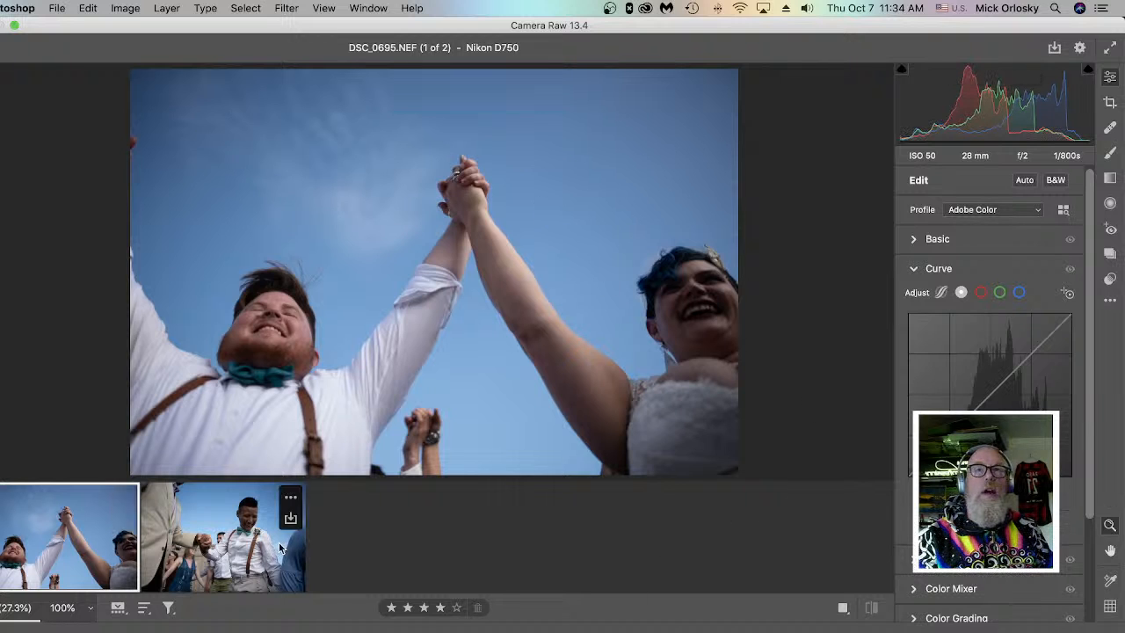
{"action": "left_click", "coordinate": [197, 550]}
{"action": "left_click", "coordinate": [85, 556]}
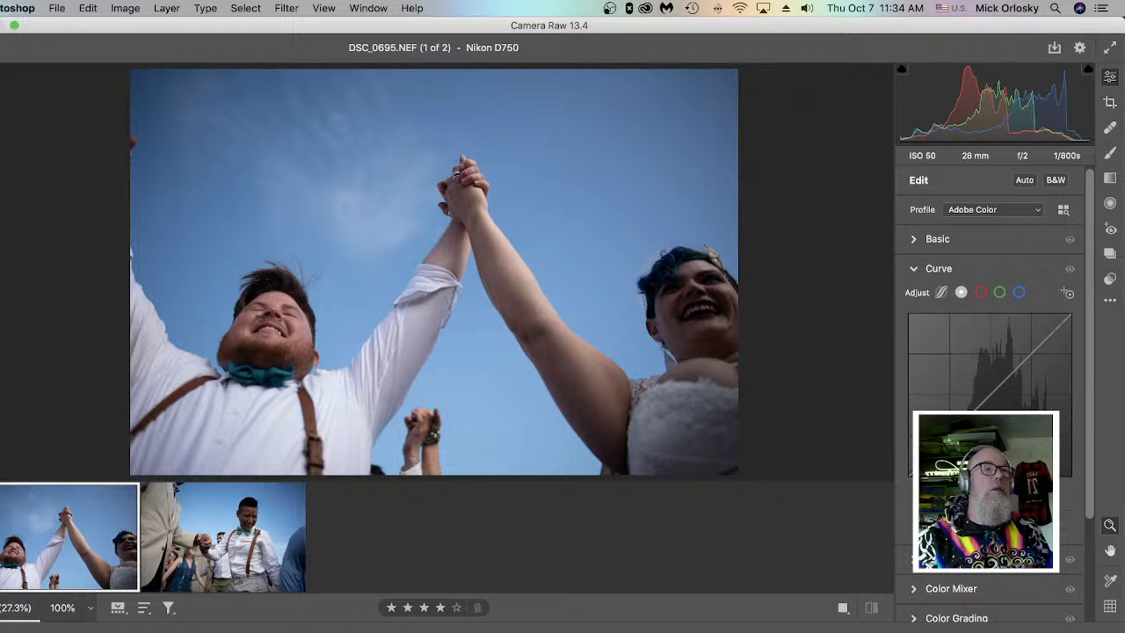
{"action": "key", "text": "Escape"}
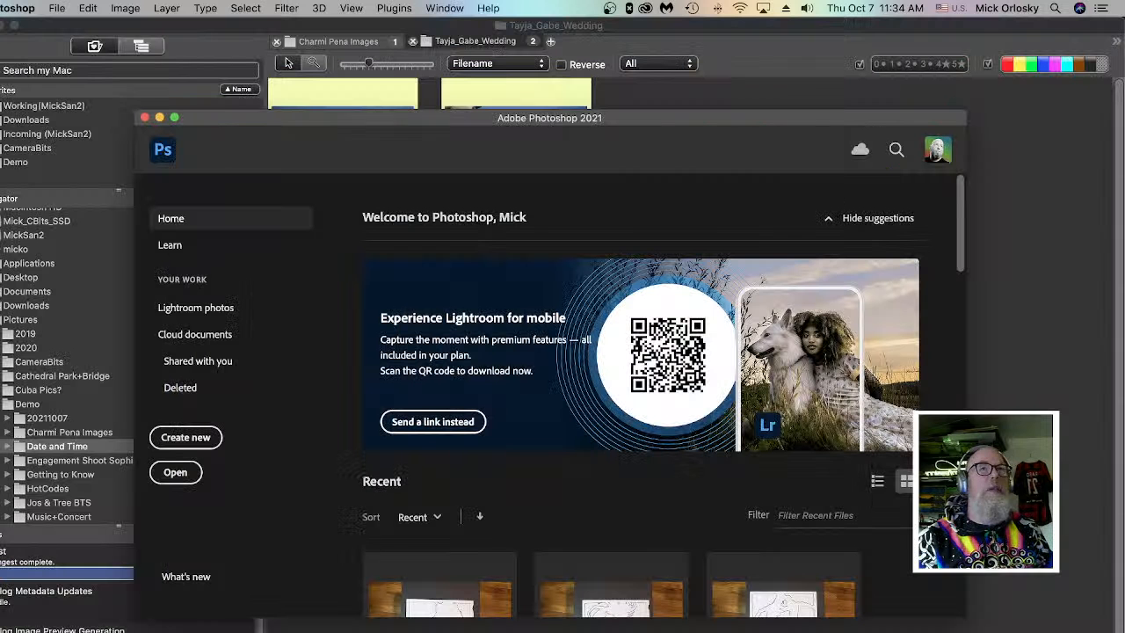
{"action": "left_click", "coordinate": [159, 117]}
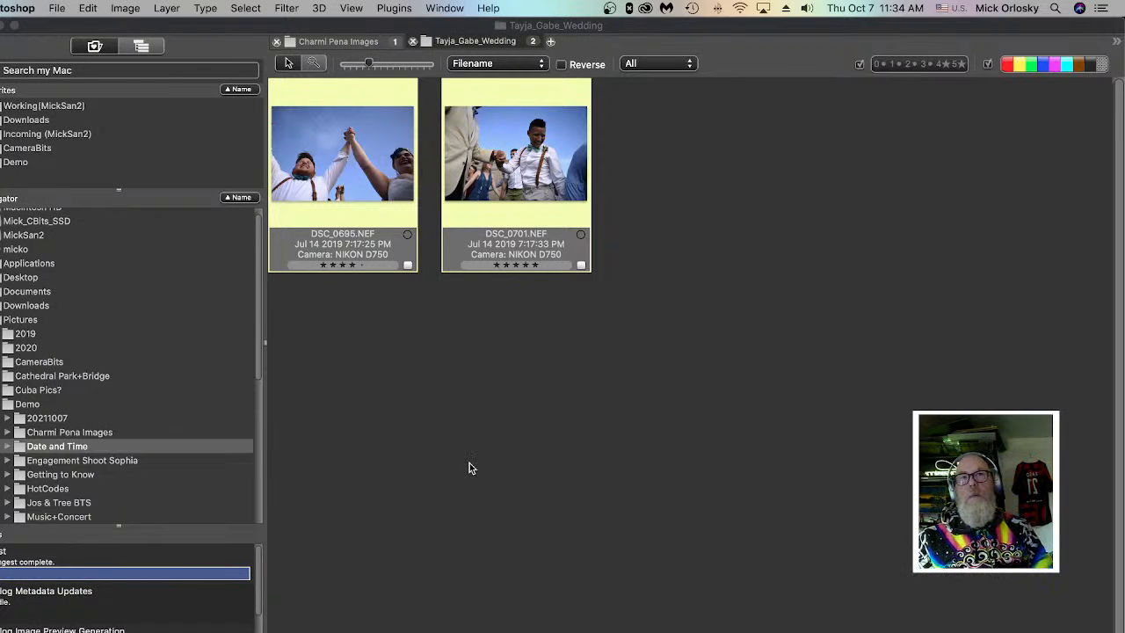
- Open only DSC_0695.NEF in the default photo editor, cancel Camera Raw, and return to the Photo Mechanic Plus contact sheet
{"action": "left_click", "coordinate": [496, 428]}
{"action": "mouse_move", "coordinate": [455, 109]}
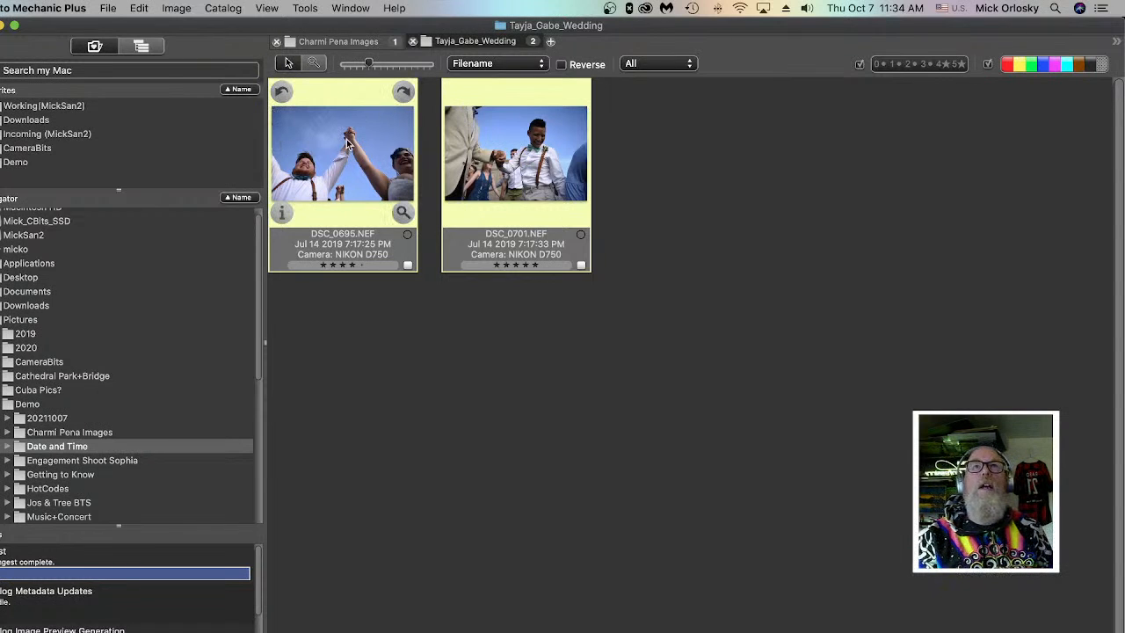
{"action": "left_click", "coordinate": [345, 172]}
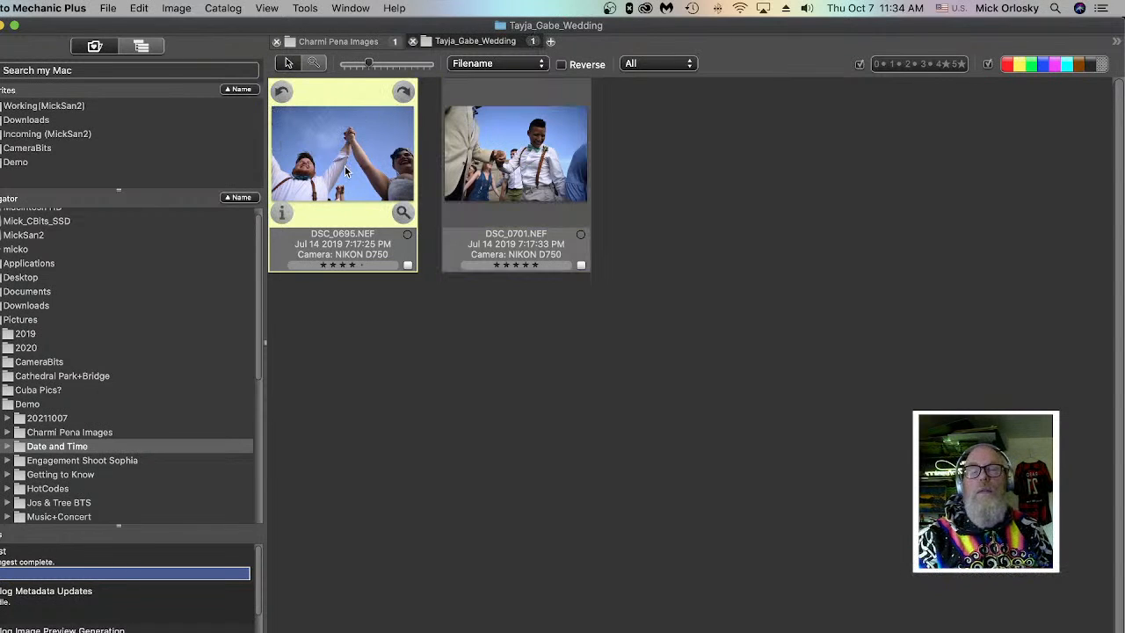
{"action": "key", "text": "super+e"}
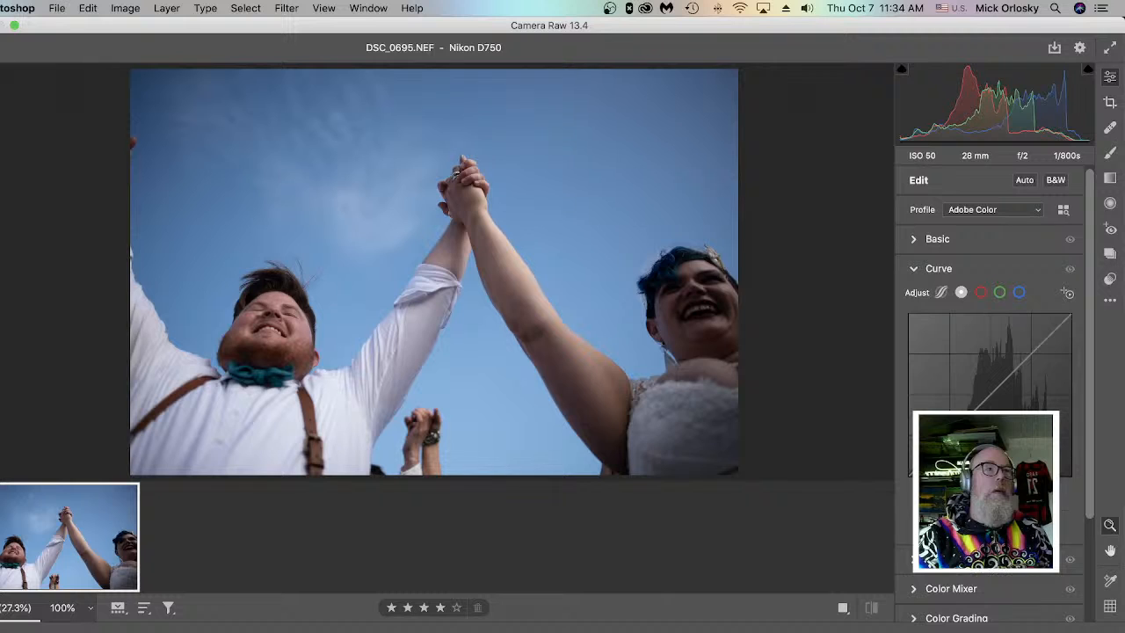
{"action": "key", "text": "Escape"}
{"action": "left_click", "coordinate": [466, 358]}
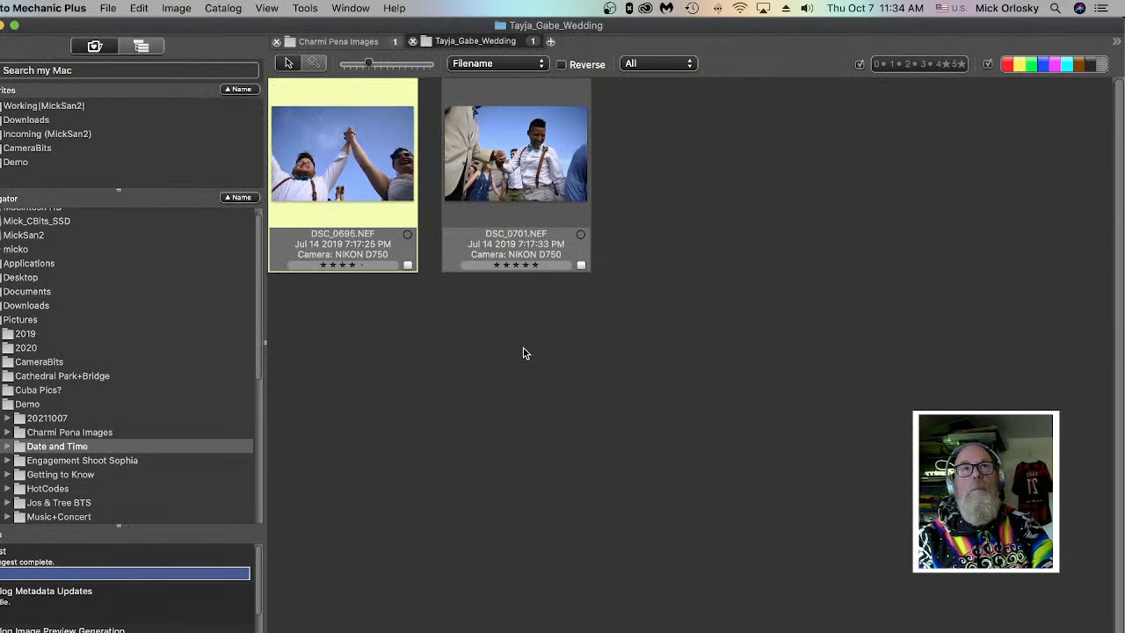
- Show the Launching preferences to review the default applications for editing photos and movies
{"action": "key", "text": "super+comma"}
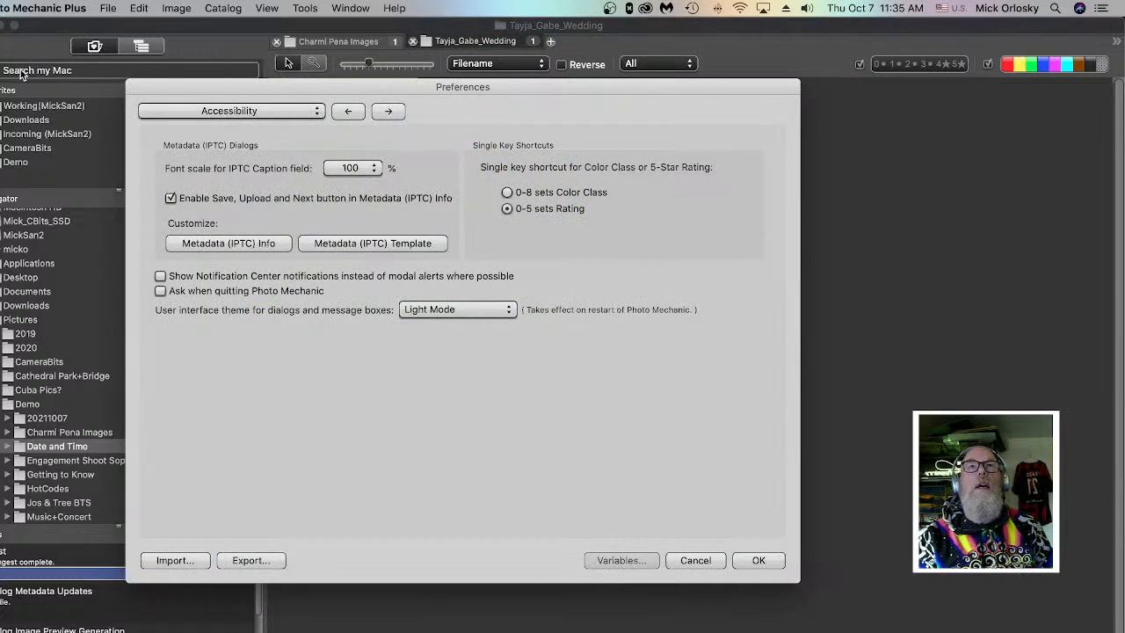
{"action": "left_click", "coordinate": [237, 118]}
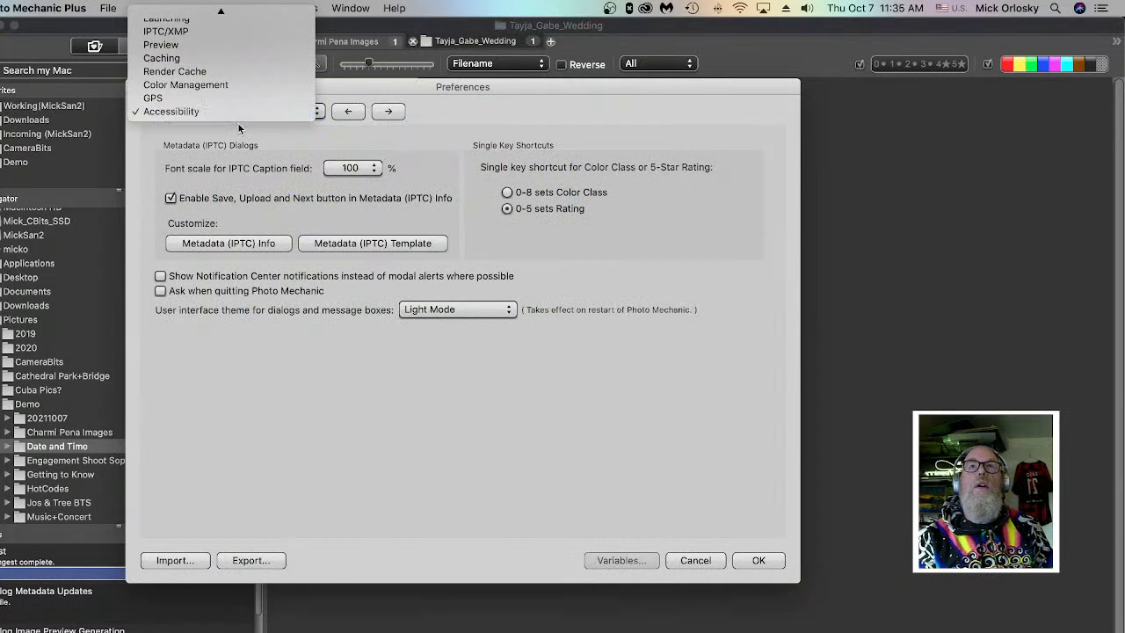
{"action": "left_click", "coordinate": [229, 21]}
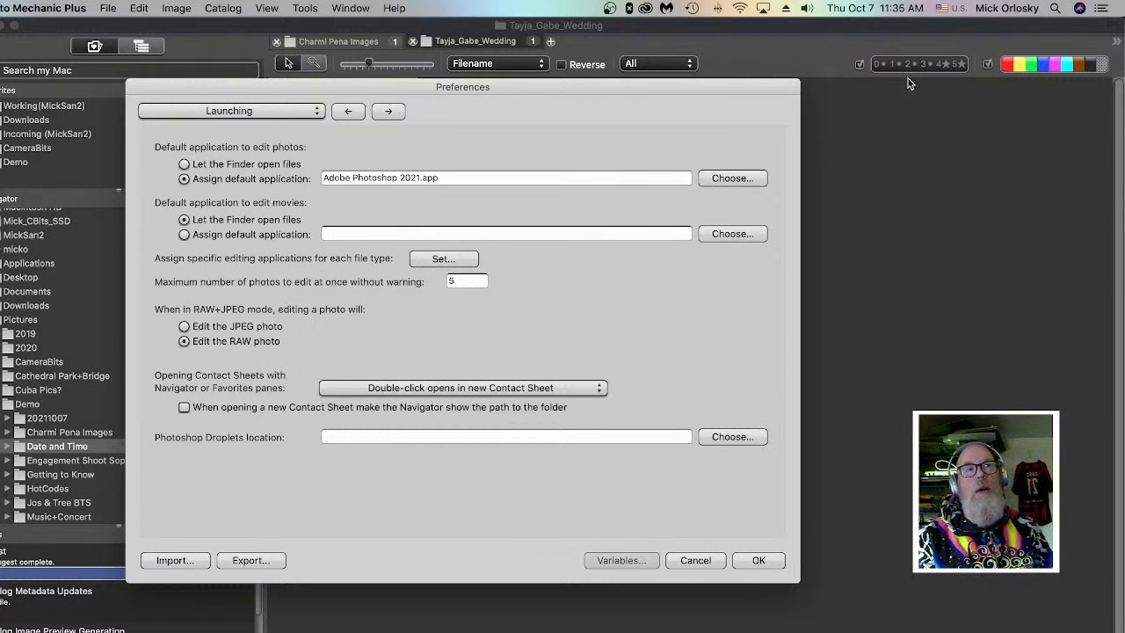
- Examine the editing application assignments for each file type, highlight the .raf Fuji RAW entry, and cancel the mapping dialog
{"action": "left_click", "coordinate": [473, 260]}
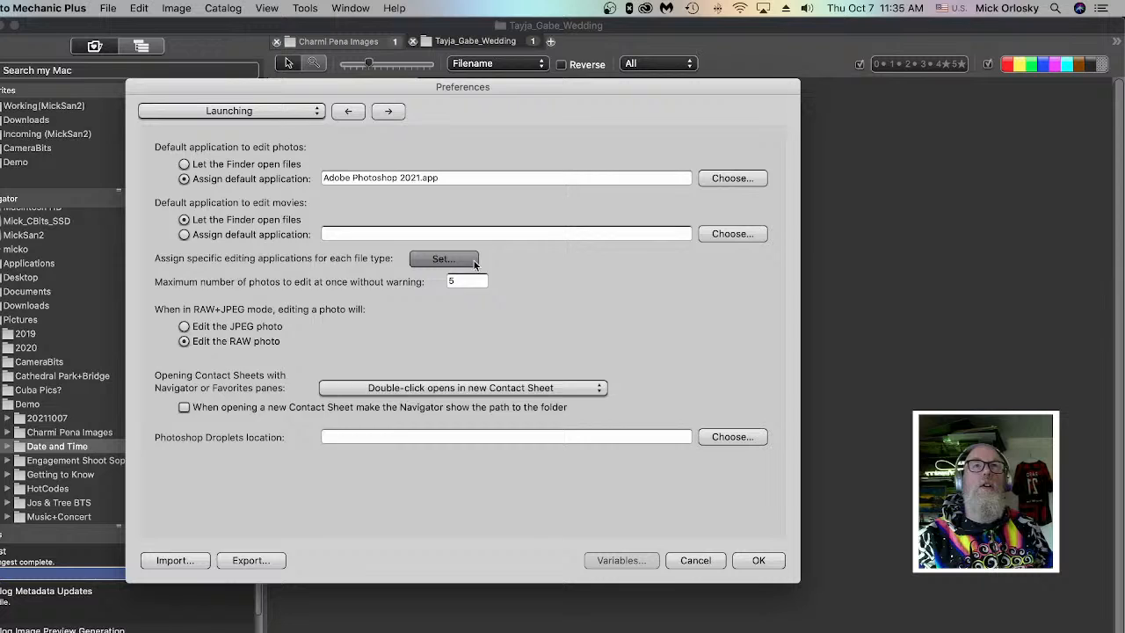
{"action": "scroll", "coordinate": [339, 340], "scroll_direction": "down", "scroll_amount": 2}
{"action": "scroll", "coordinate": [339, 340], "scroll_direction": "down", "scroll_amount": 6}
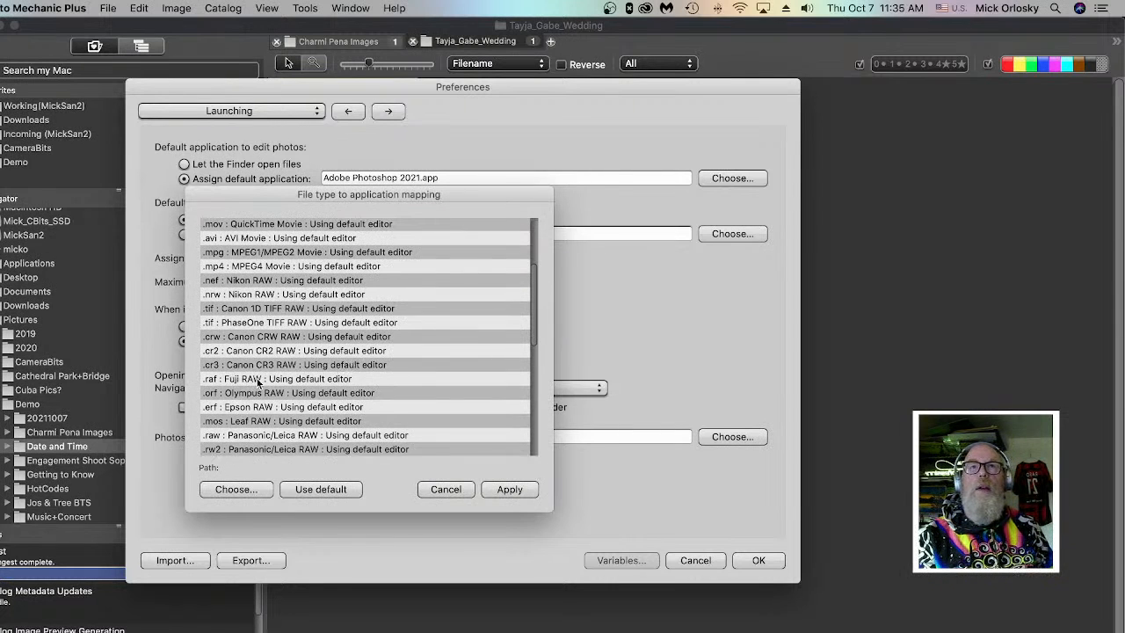
{"action": "left_click", "coordinate": [259, 382]}
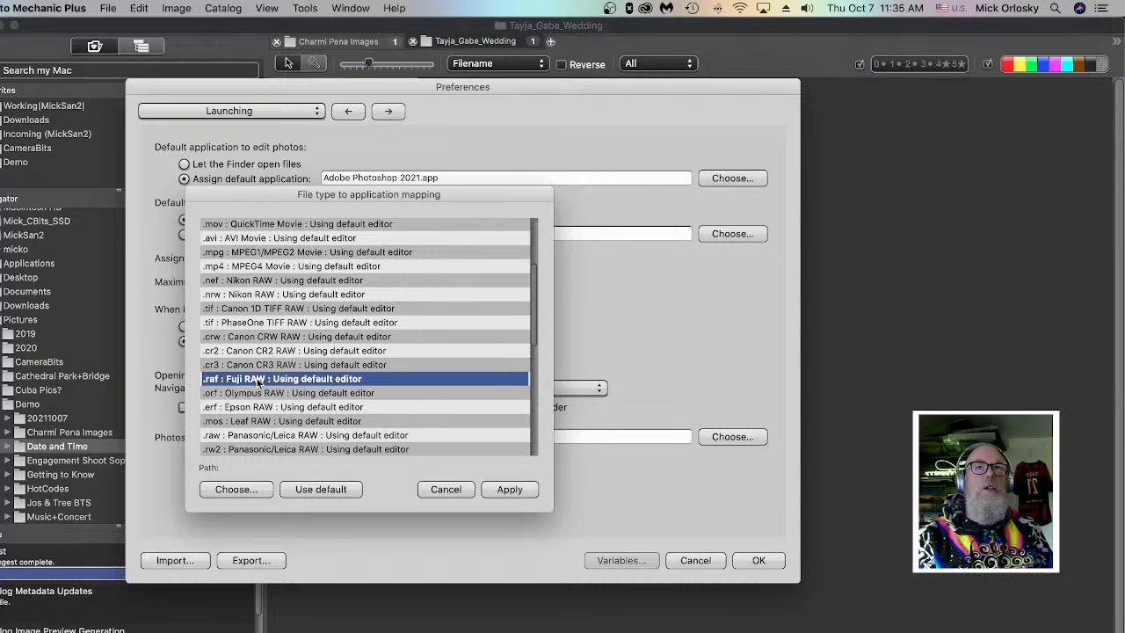
{"action": "left_click", "coordinate": [446, 489]}
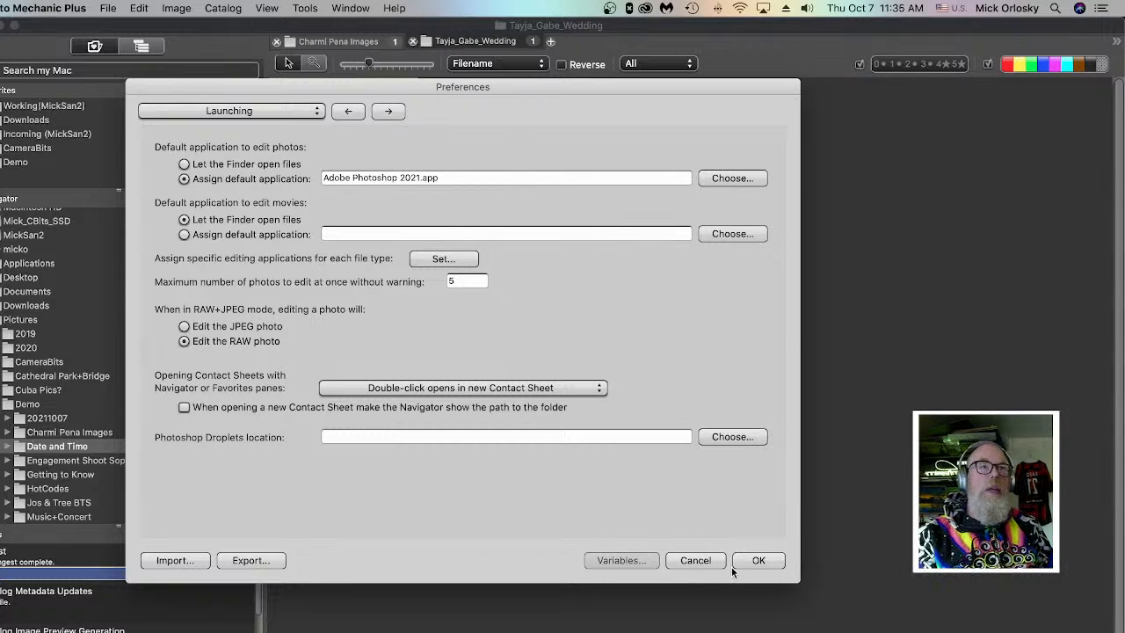
- Accept and close the preferences, and select both DSC_0695.NEF and DSC_0701.NEF in the contact sheet
{"action": "left_click", "coordinate": [758, 561]}
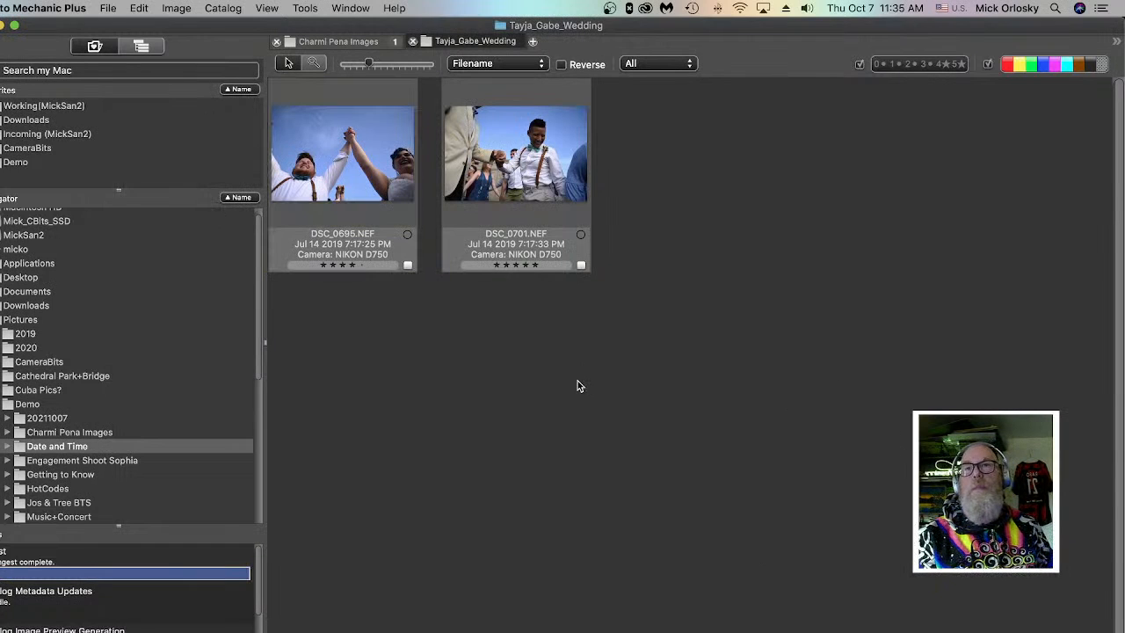
{"action": "left_click", "coordinate": [508, 142]}
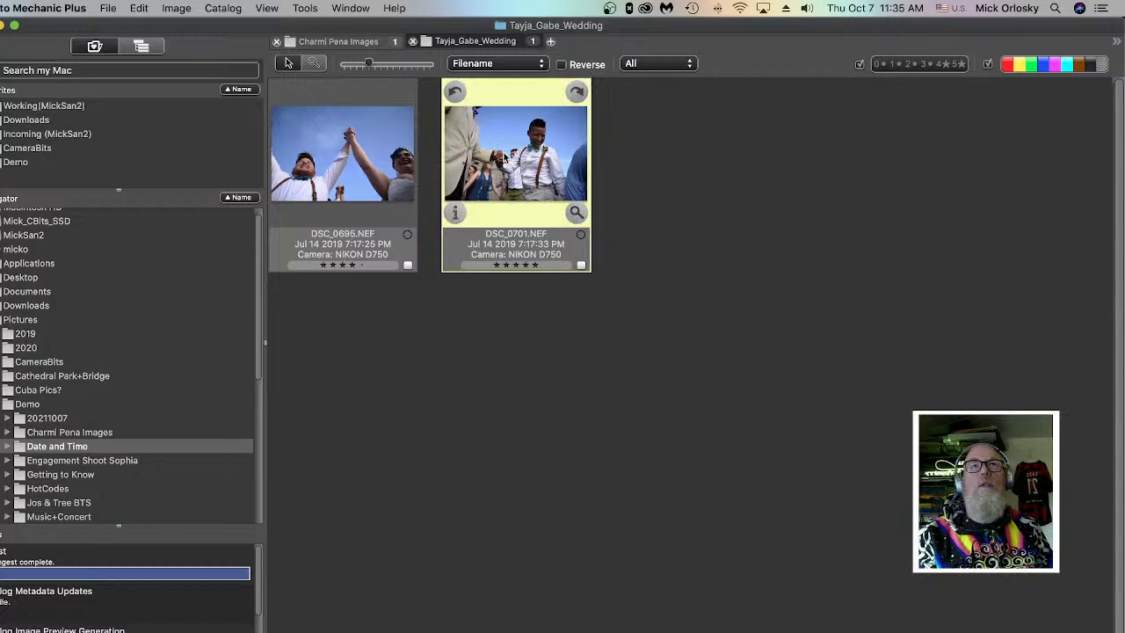
{"action": "key", "text": "Left"}
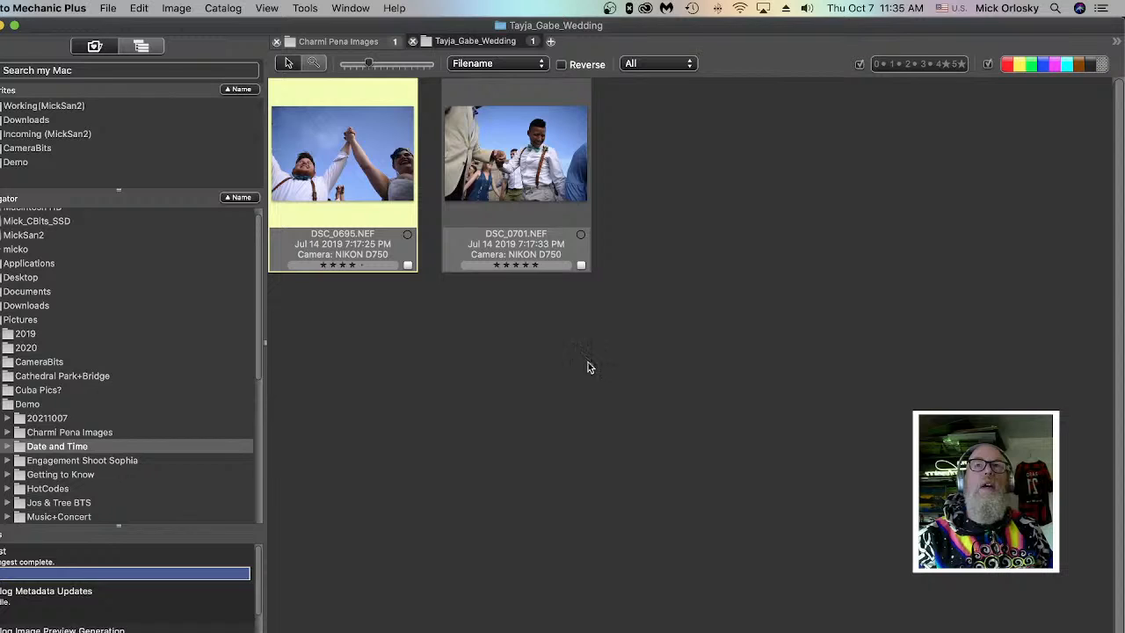
{"action": "left_click", "coordinate": [526, 166]}
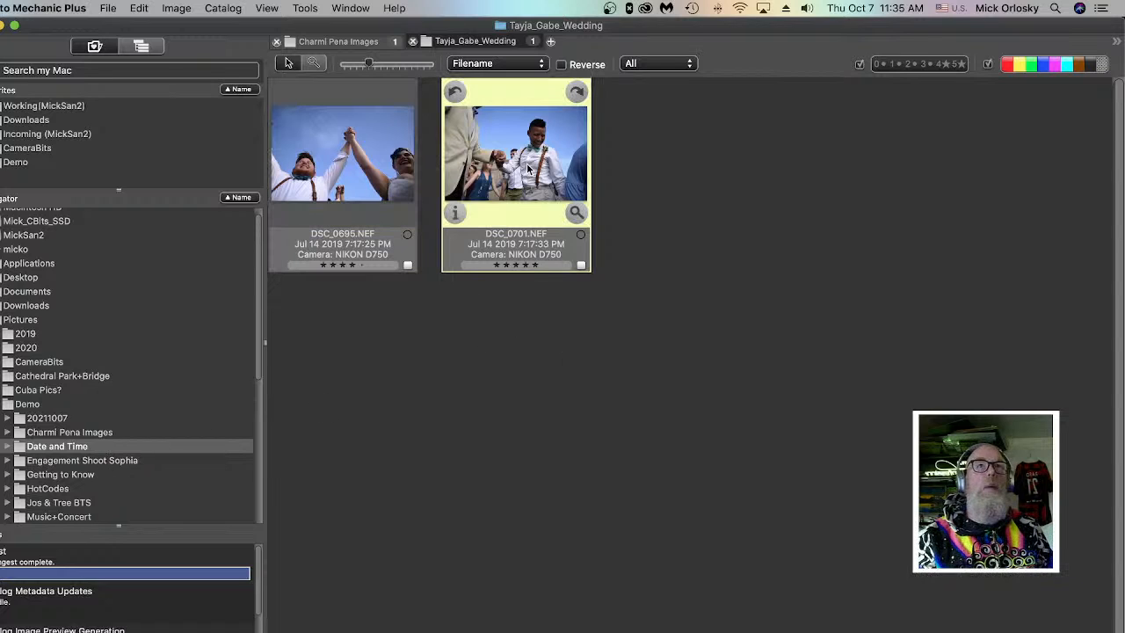
{"action": "left_click", "coordinate": [376, 171], "text": "shift"}
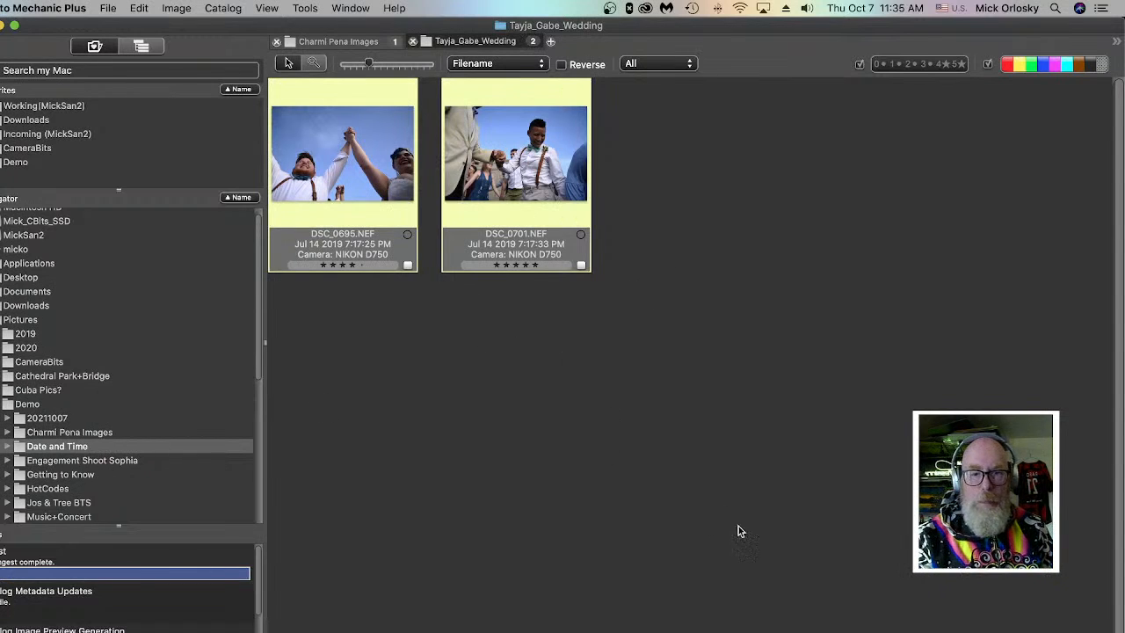
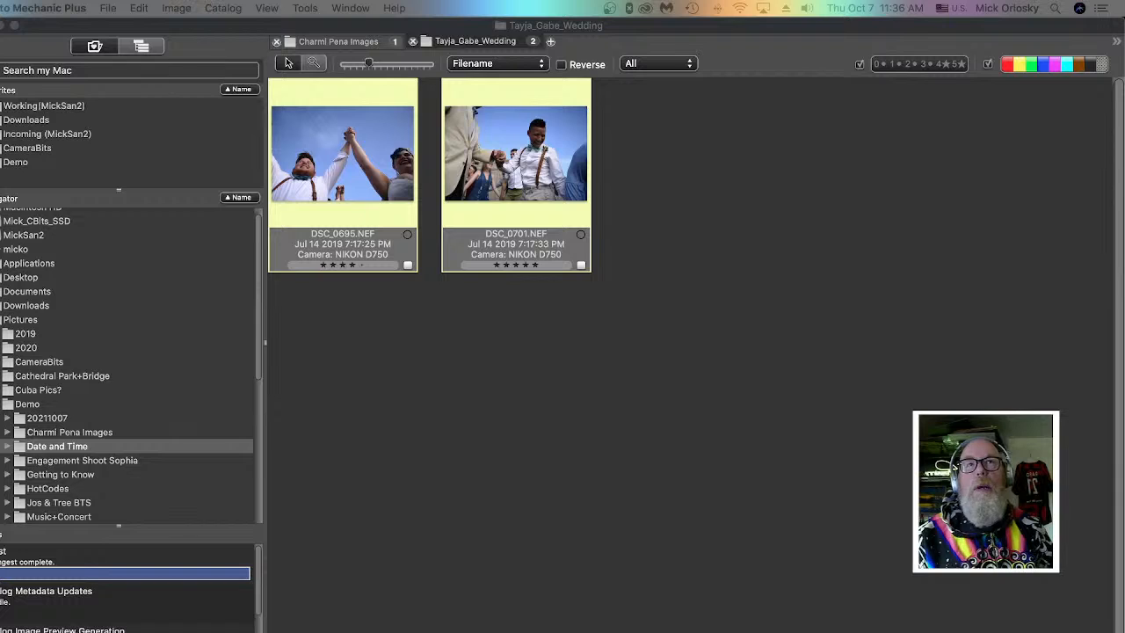
{"action": "left_click", "coordinate": [526, 551]}
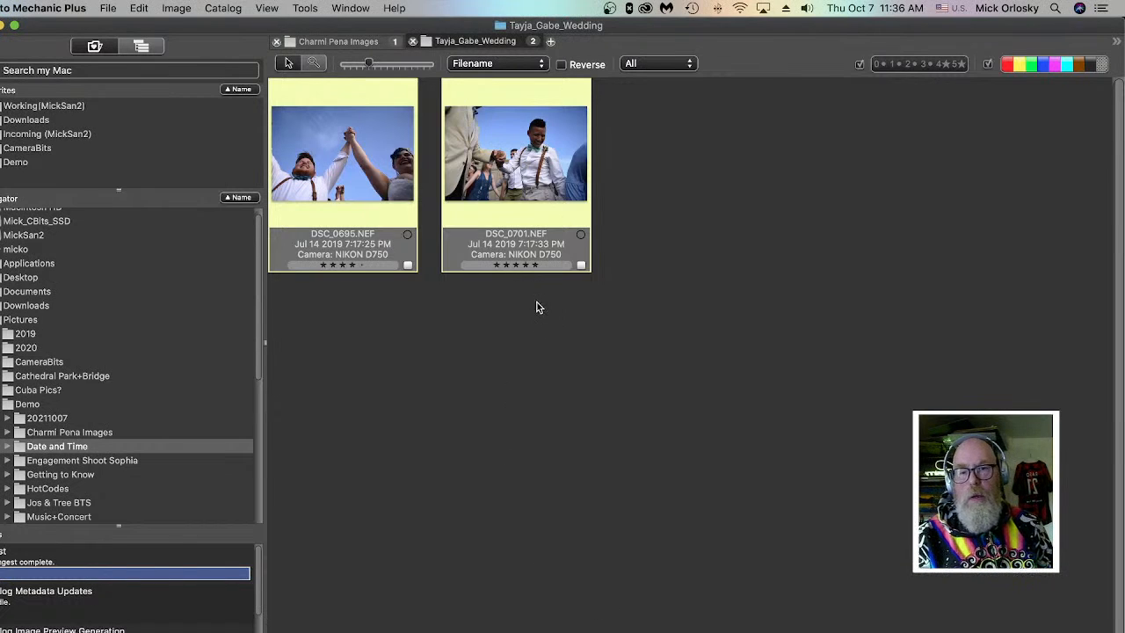
{"action": "mouse_move", "coordinate": [277, 179]}
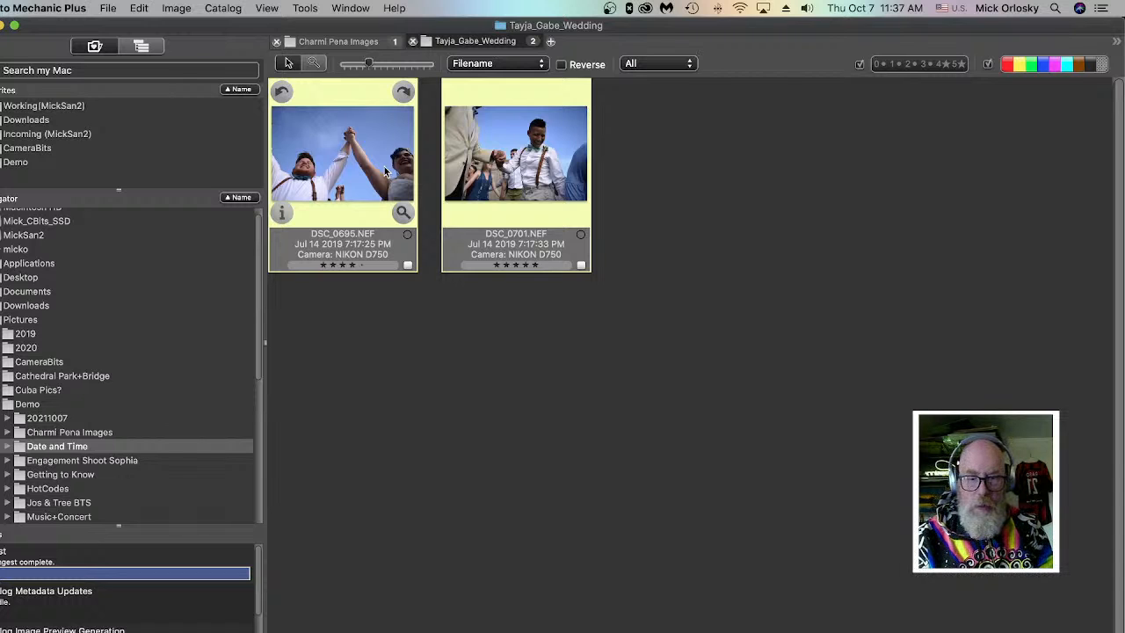
- Review the Launching preferences' file type to application mapping, highlight the .raf Fuji RAW entry, apply the mapping and close the preferences
{"action": "key", "text": "super+comma"}
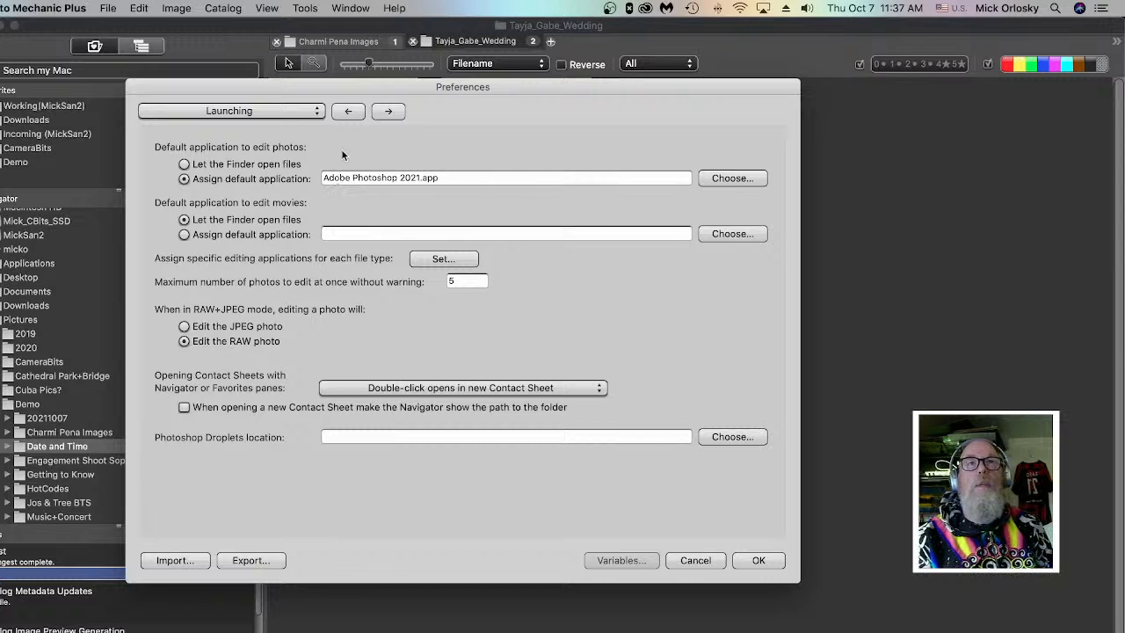
{"action": "left_click", "coordinate": [422, 258]}
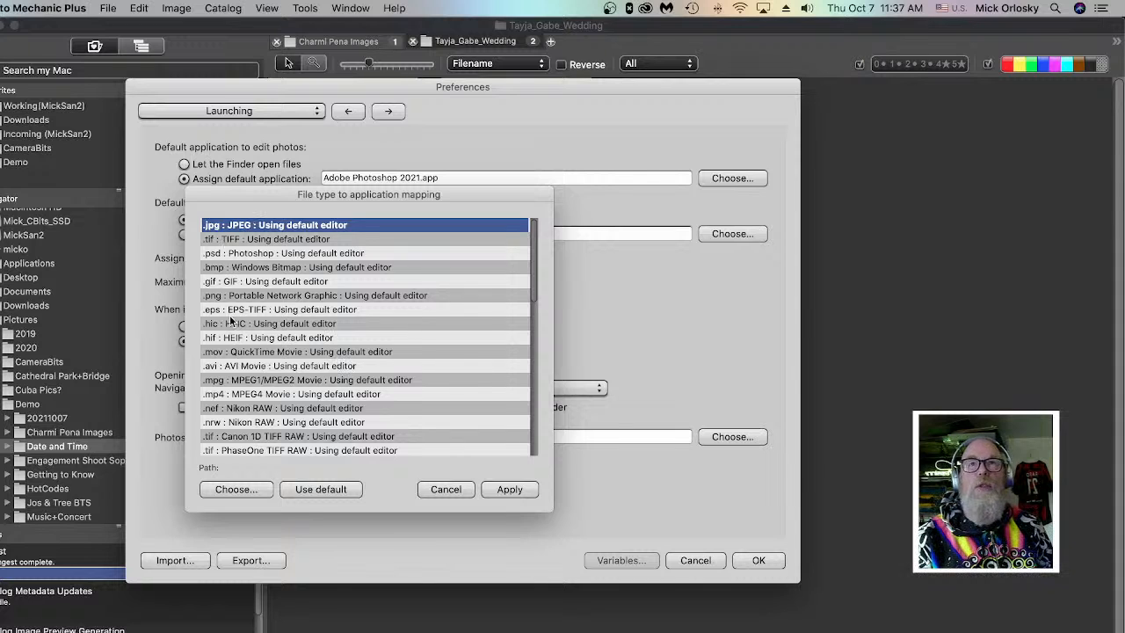
{"action": "scroll", "coordinate": [236, 324], "scroll_direction": "down", "scroll_amount": 5}
{"action": "scroll", "coordinate": [247, 385], "scroll_direction": "down", "scroll_amount": 1}
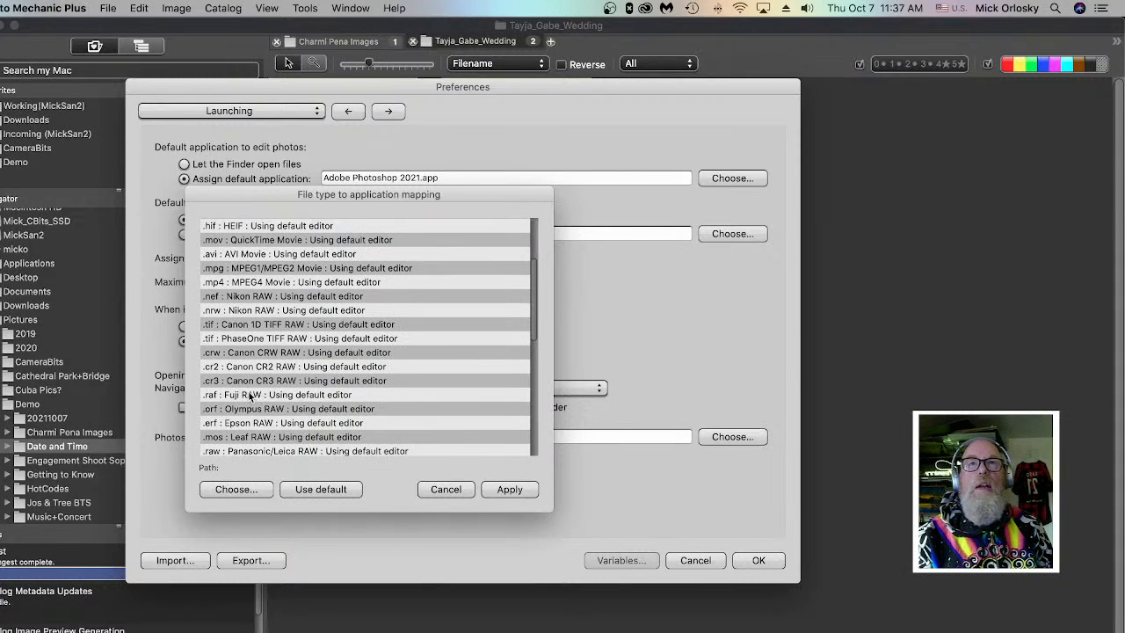
{"action": "left_click", "coordinate": [250, 395]}
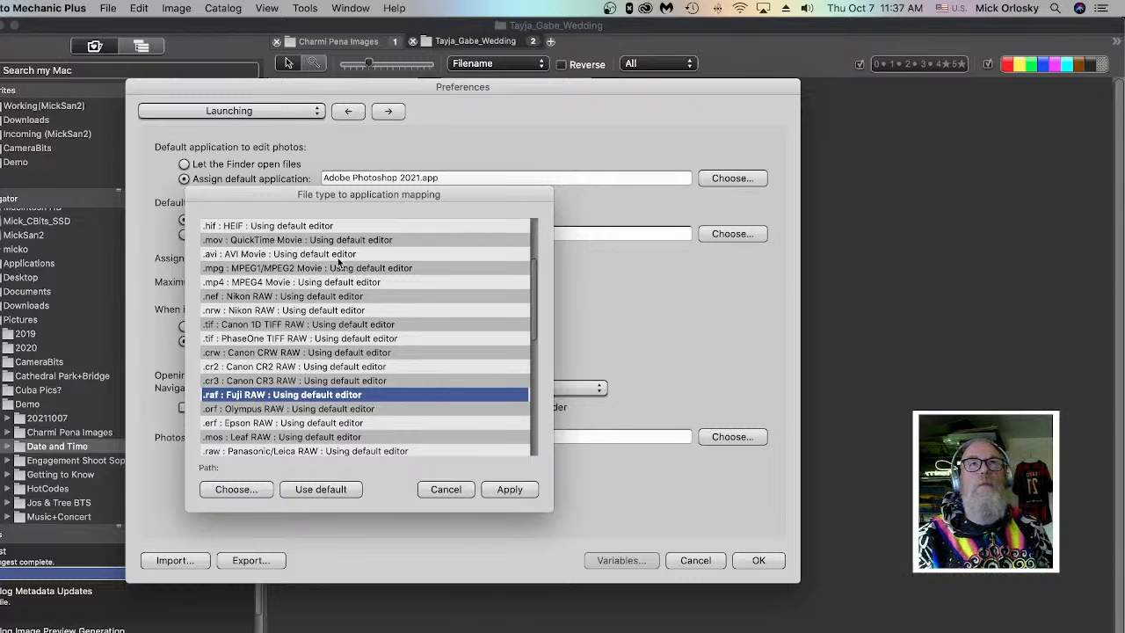
{"action": "left_click", "coordinate": [513, 489]}
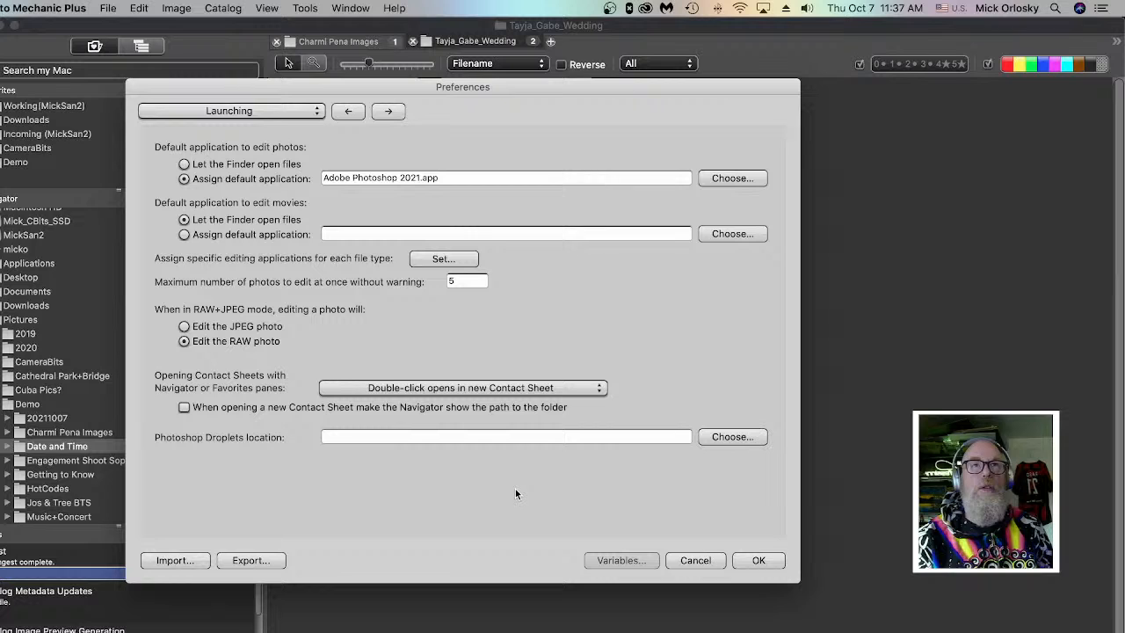
{"action": "left_click", "coordinate": [754, 559]}
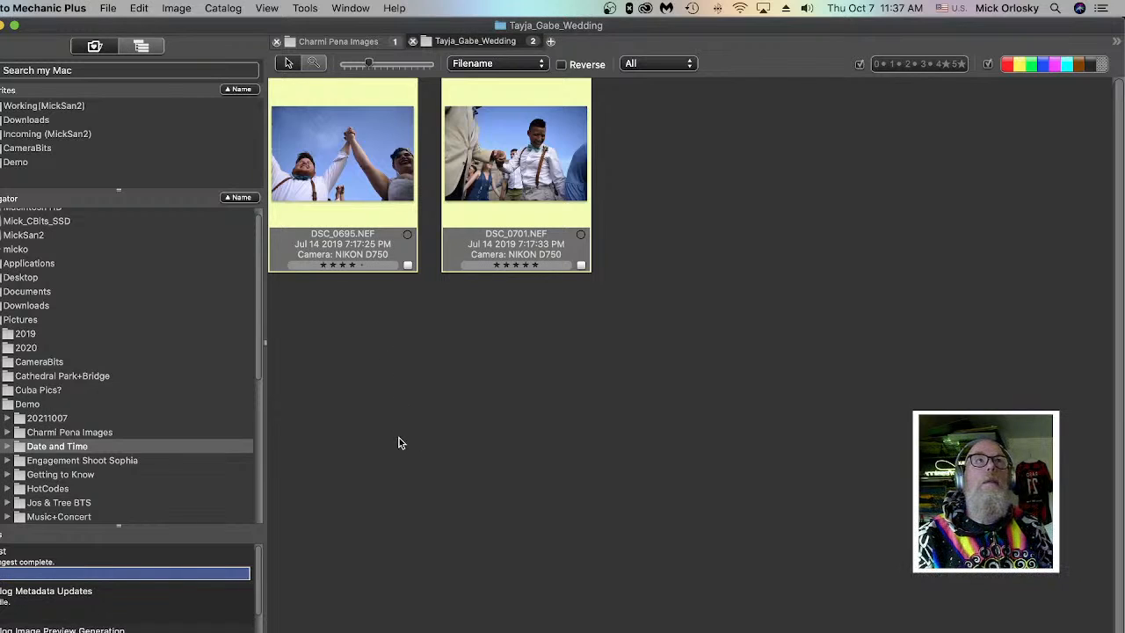
- Reselect DSC_0701.NEF and DSC_0695.NEF and open the File Uploader to examine the available upload services
{"action": "left_click", "coordinate": [497, 416]}
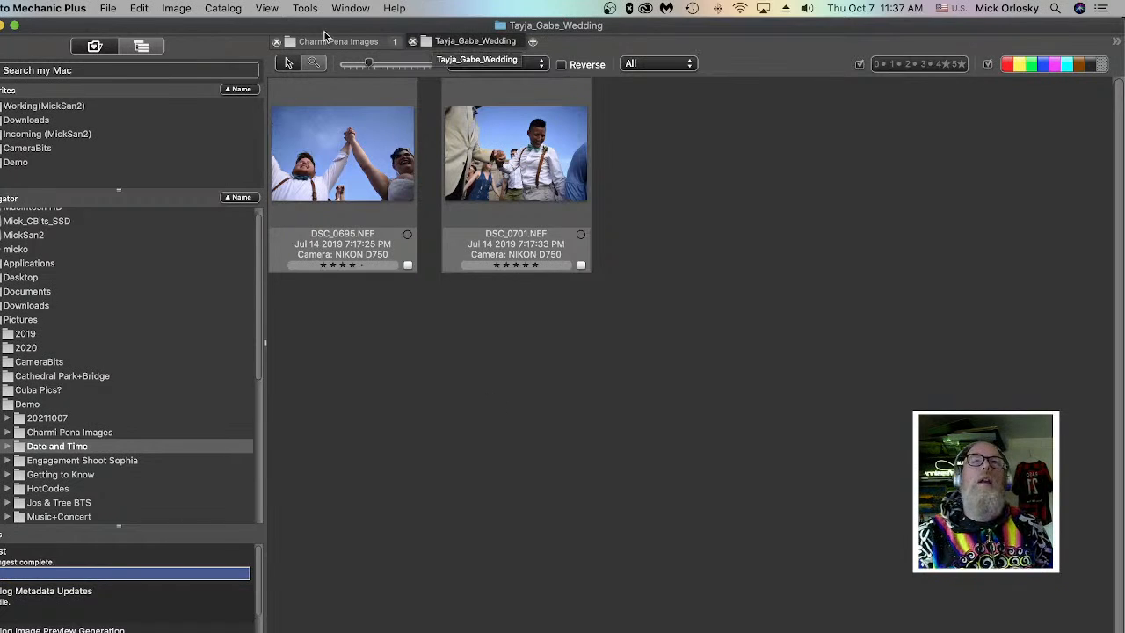
{"action": "left_click", "coordinate": [415, 192]}
{"action": "left_click", "coordinate": [487, 189]}
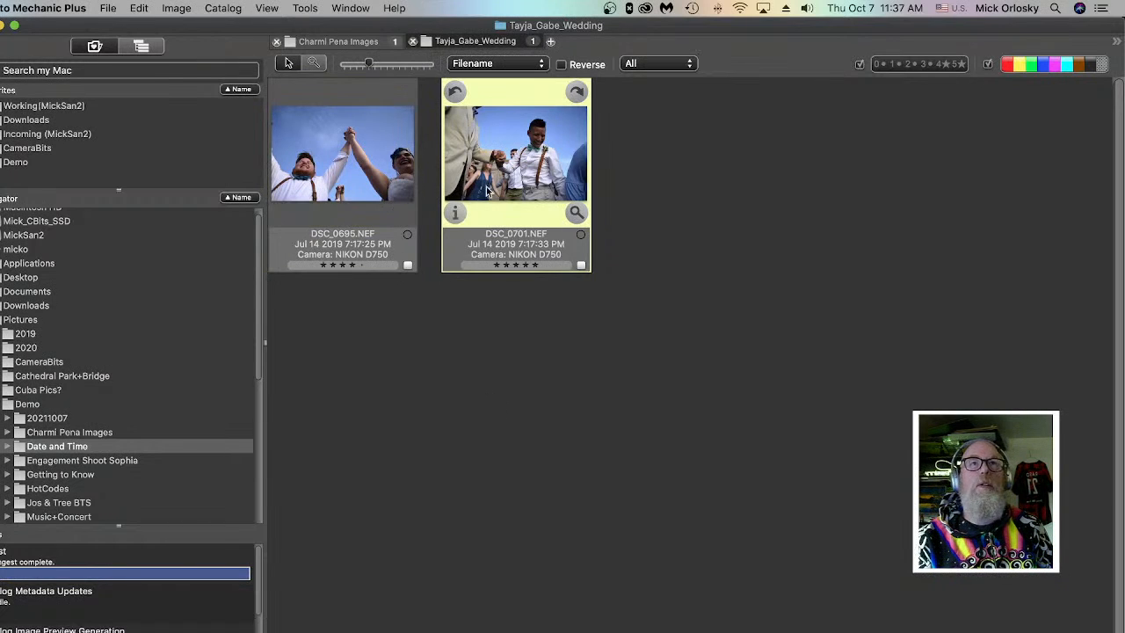
{"action": "left_click", "coordinate": [341, 180], "text": "shift"}
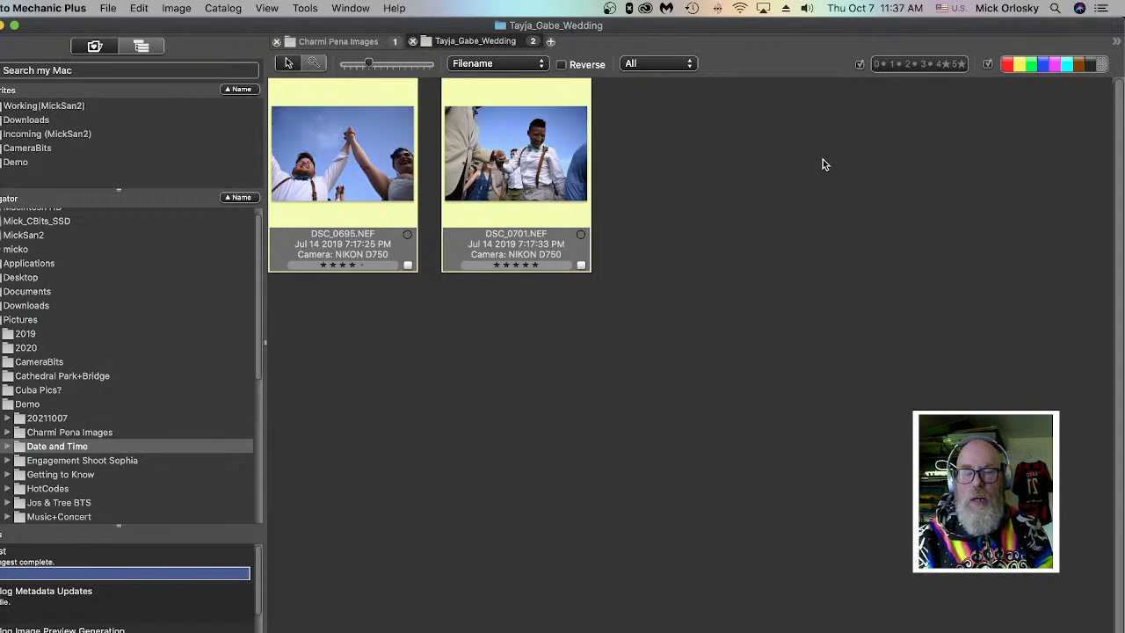
{"action": "key", "text": "space"}
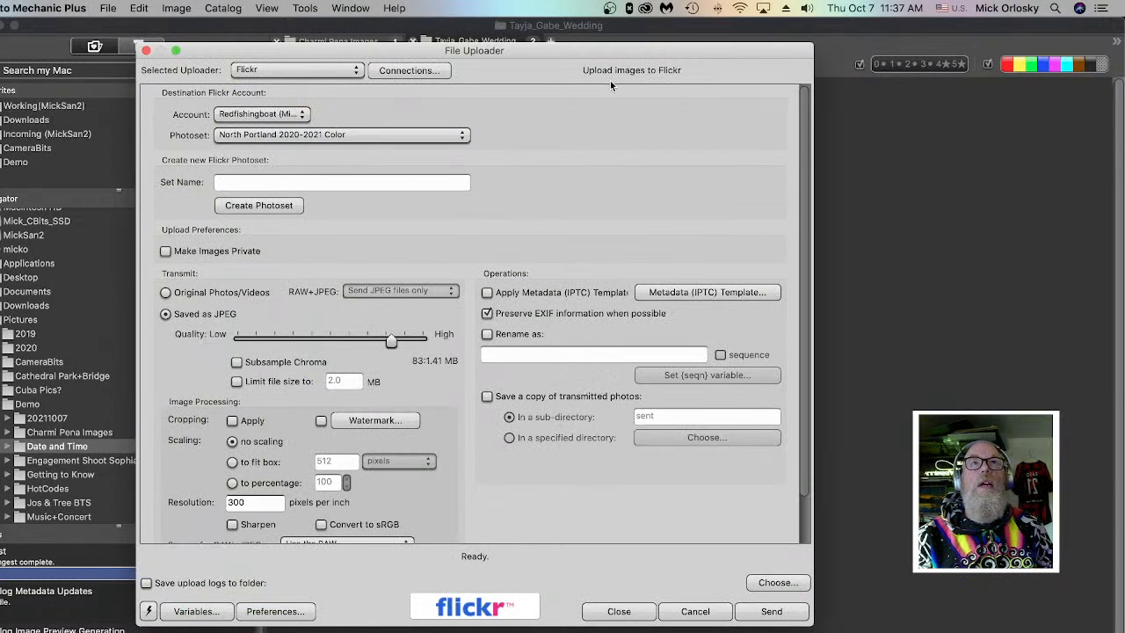
{"action": "left_click", "coordinate": [245, 70]}
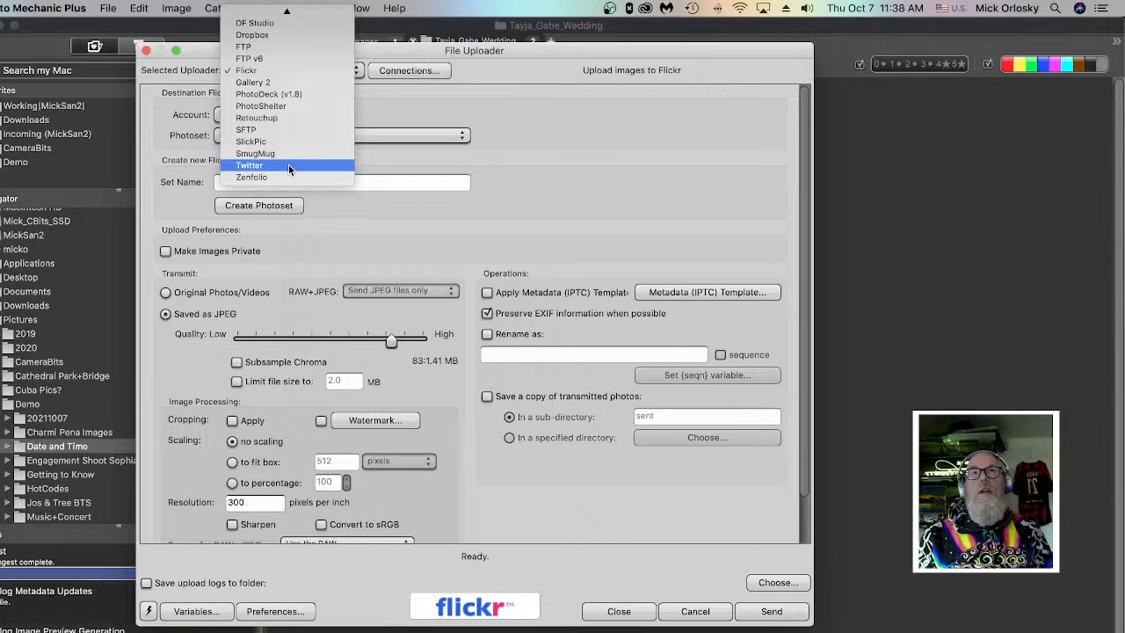
{"action": "left_click", "coordinate": [605, 120]}
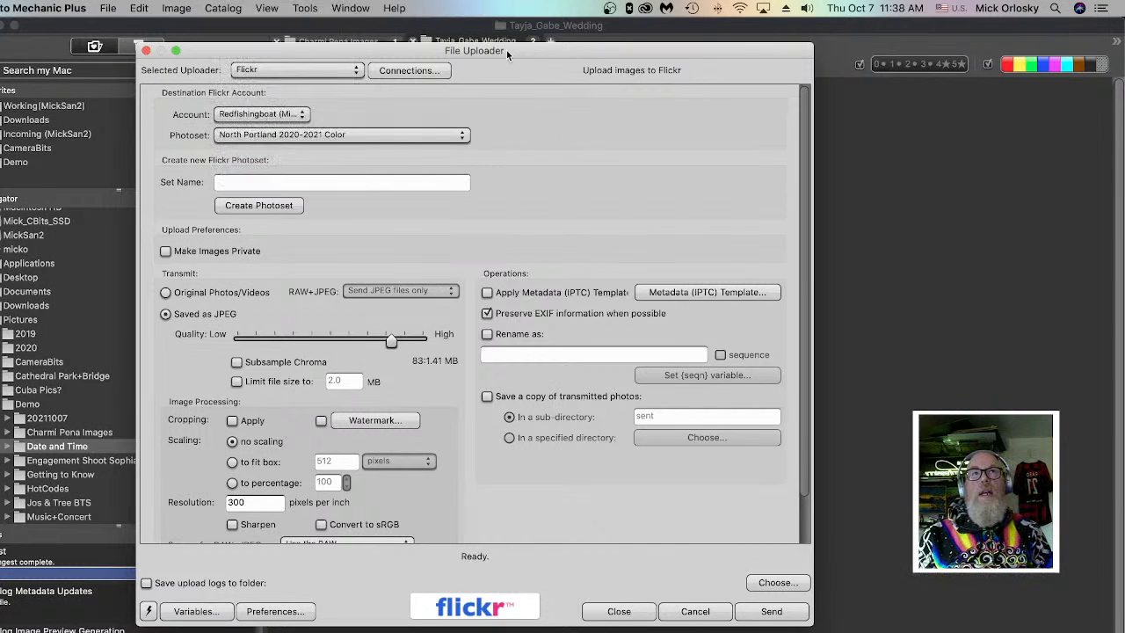
- Scale the Flickr upload images to fit a 1200-pixel box and enable renaming of the uploaded files
{"action": "left_click_drag", "start_coordinate": [506, 50], "coordinate": [519, 27]}
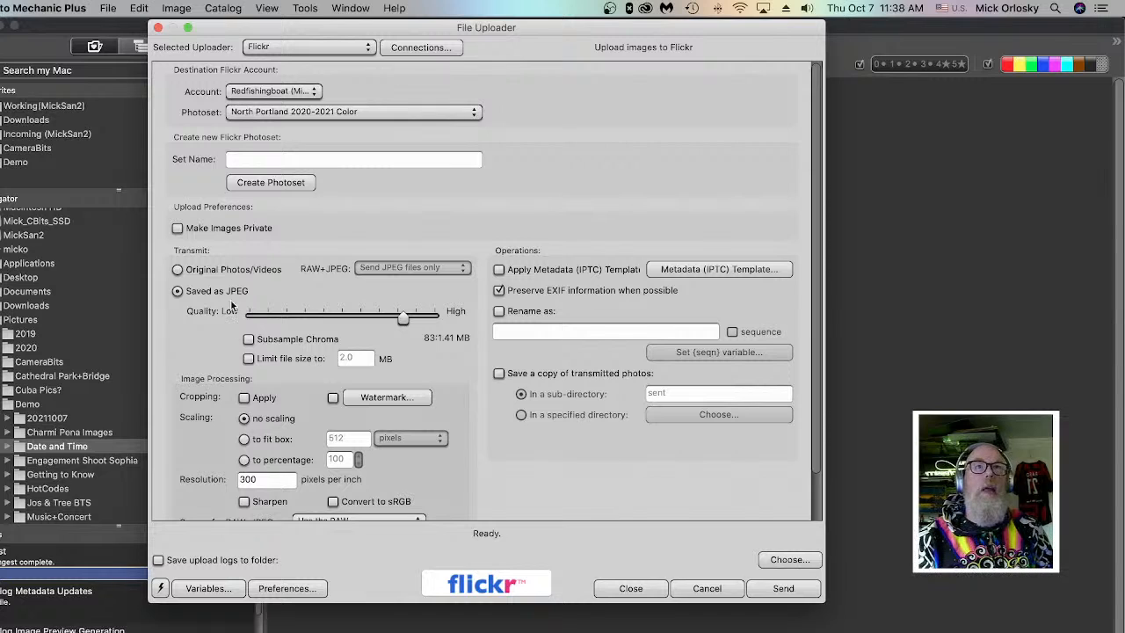
{"action": "left_click", "coordinate": [245, 438]}
{"action": "left_click_drag", "start_coordinate": [358, 441], "coordinate": [272, 439]}
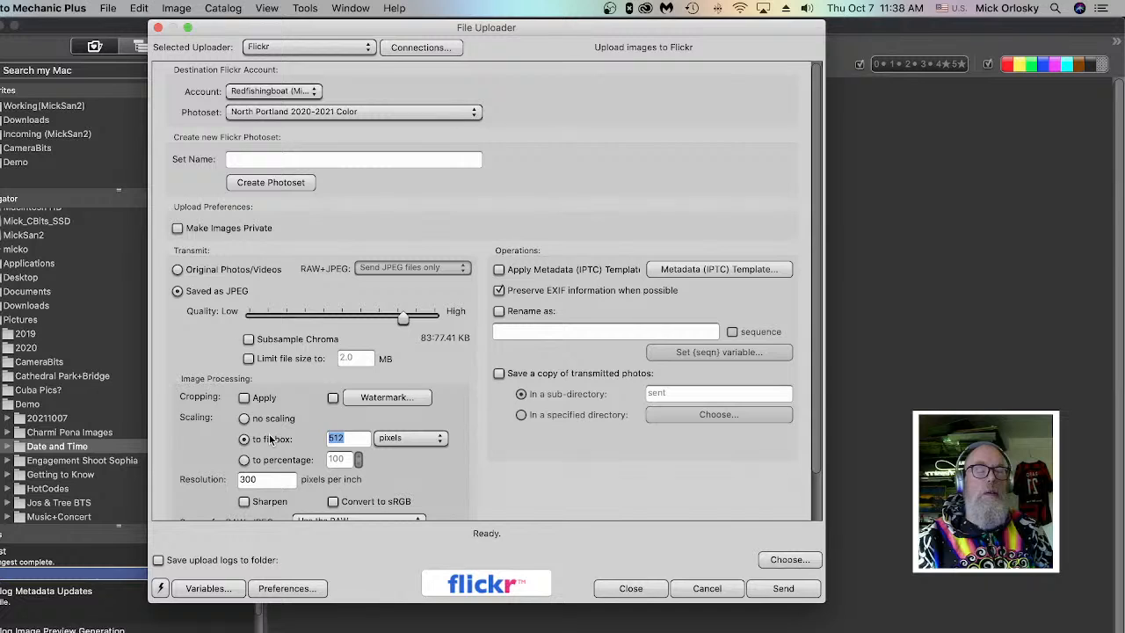
{"action": "type", "text": "1200"}
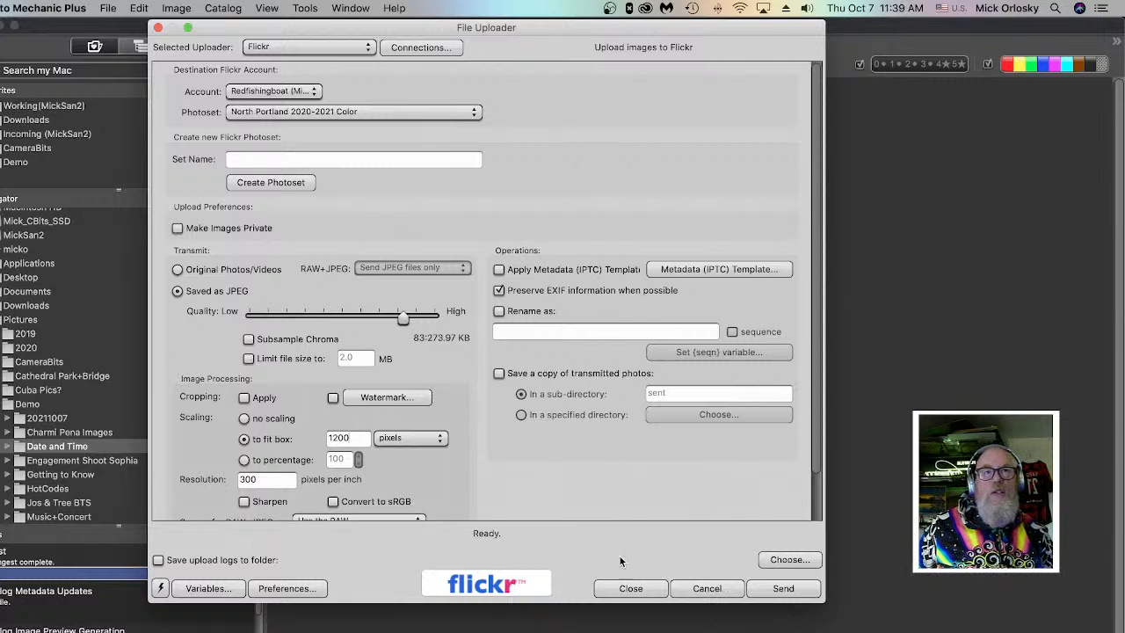
{"action": "left_click", "coordinate": [499, 311]}
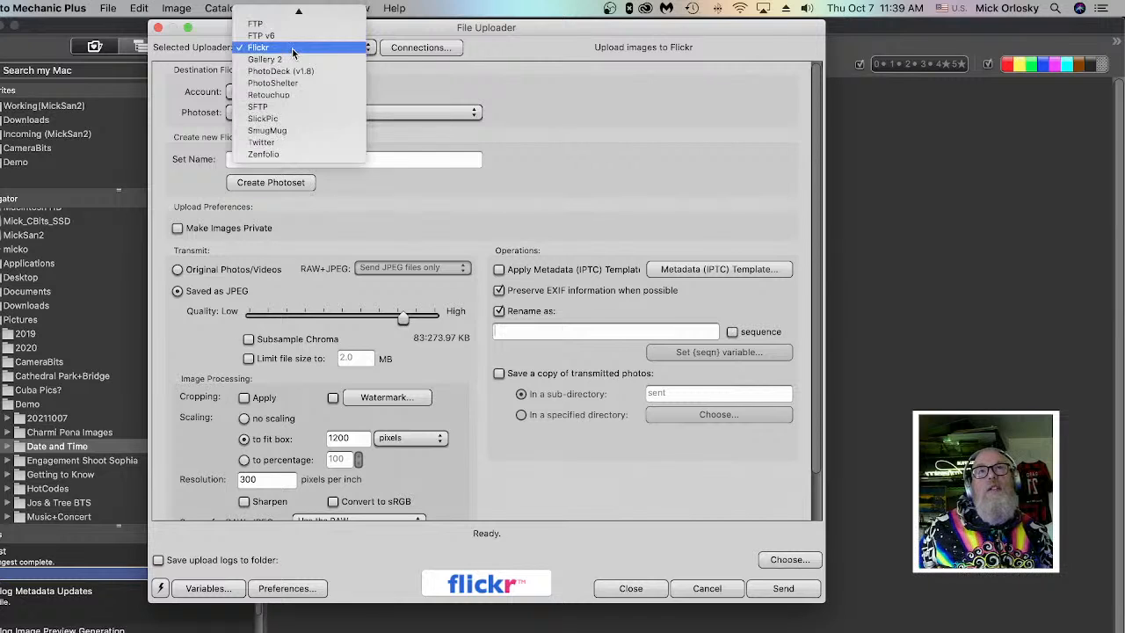
- Switch the uploader to FTP, enable renaming of the uploaded files, and cancel the File Uploader
{"action": "left_click", "coordinate": [295, 49]}
{"action": "left_click", "coordinate": [280, 25]}
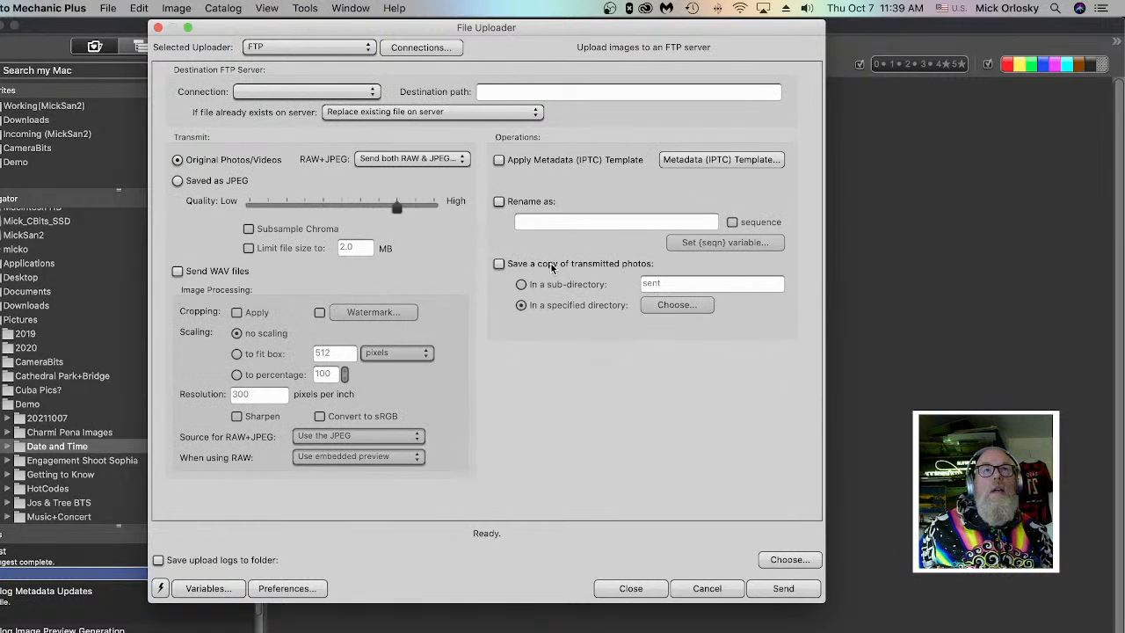
{"action": "left_click", "coordinate": [498, 202]}
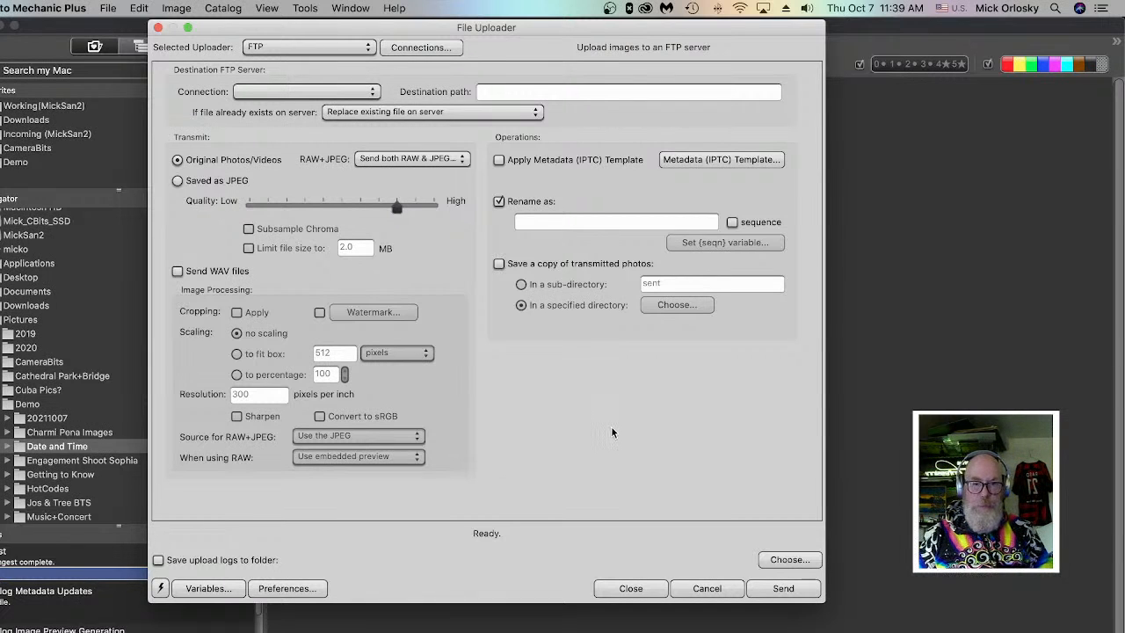
{"action": "left_click", "coordinate": [708, 588]}
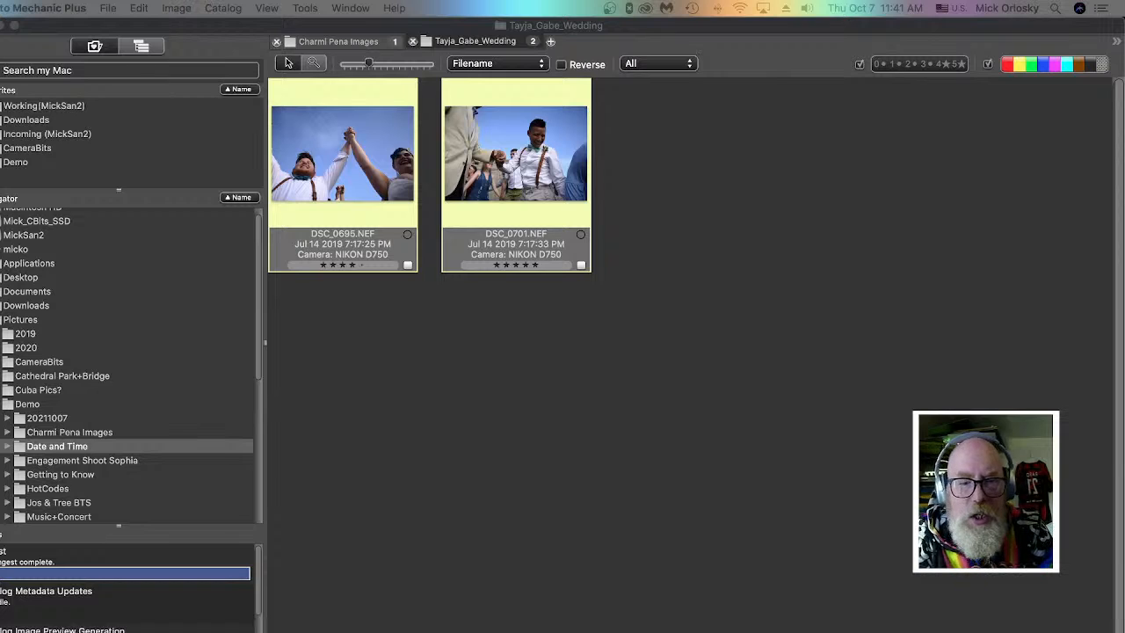
- Preview DSC_0701.NEF on its own and show its Metadata (IPTC) Info
{"action": "left_click", "coordinate": [606, 276]}
{"action": "left_click", "coordinate": [496, 174]}
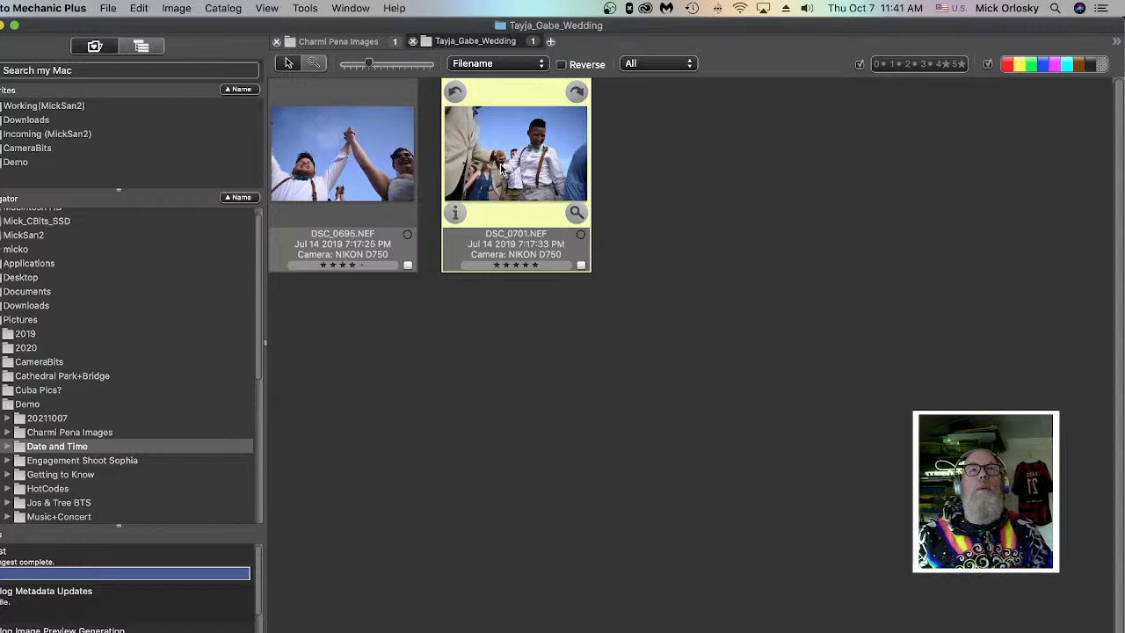
{"action": "double_click", "coordinate": [497, 172]}
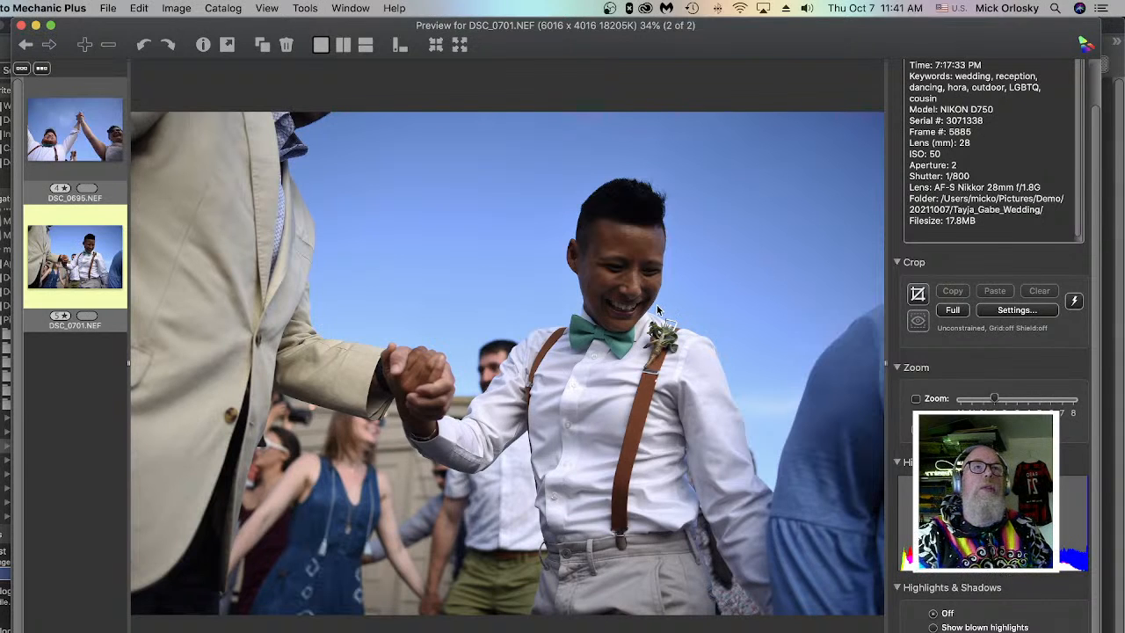
{"action": "key", "text": "super+i"}
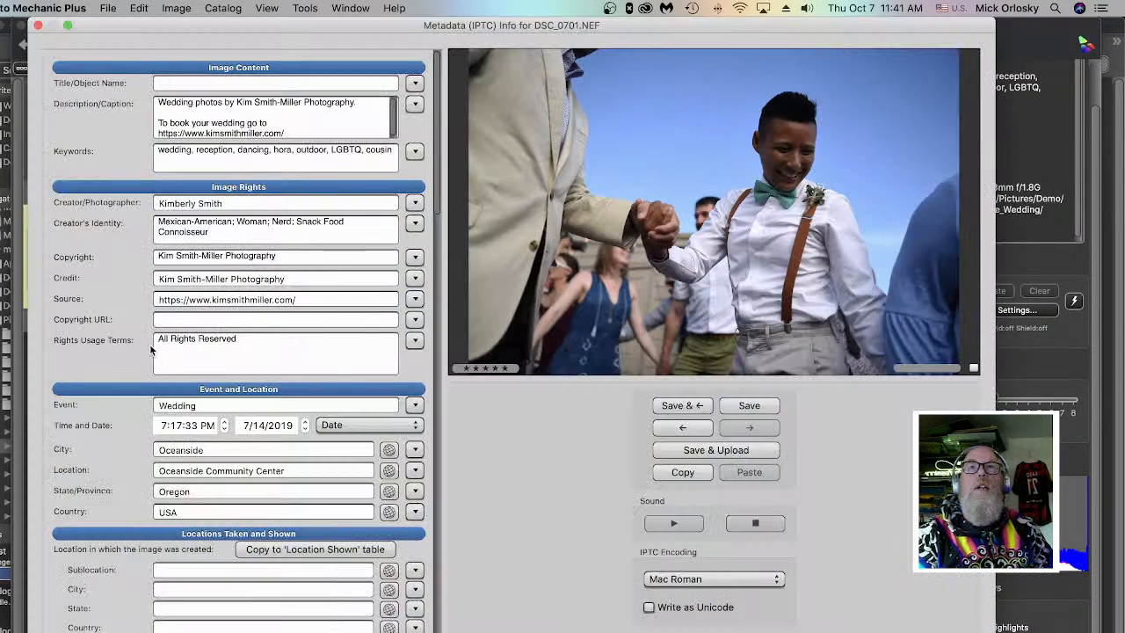
- Delete the word "Photography" from the photo's Copyright field, save the metadata, and reopen it to check the change
{"action": "left_click", "coordinate": [297, 255]}
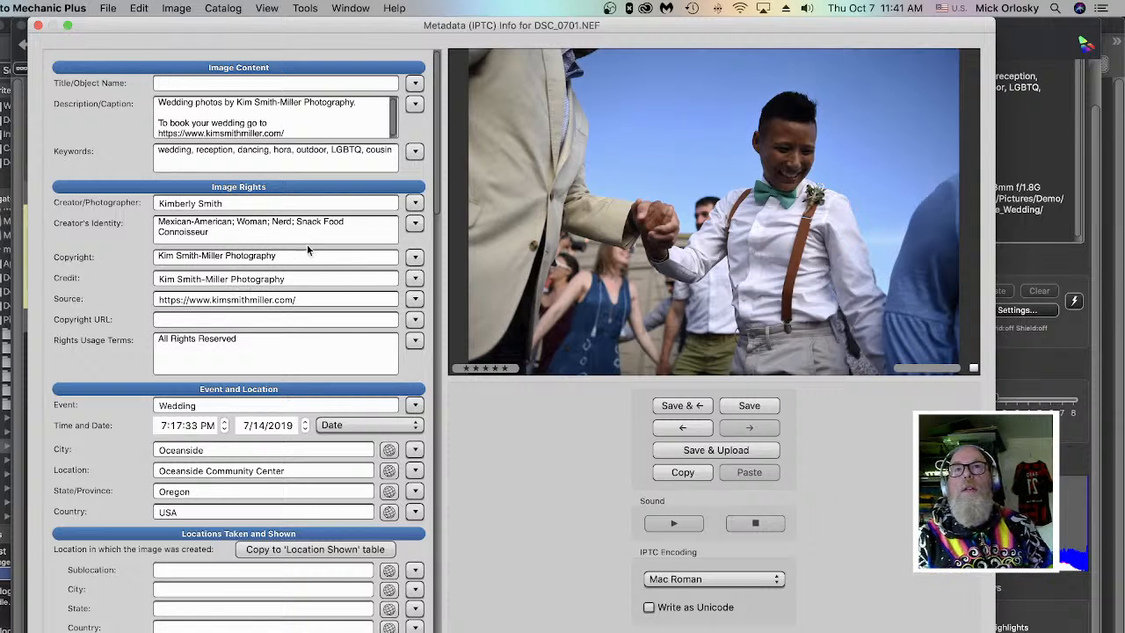
{"action": "left_click_drag", "start_coordinate": [225, 256], "coordinate": [439, 262]}
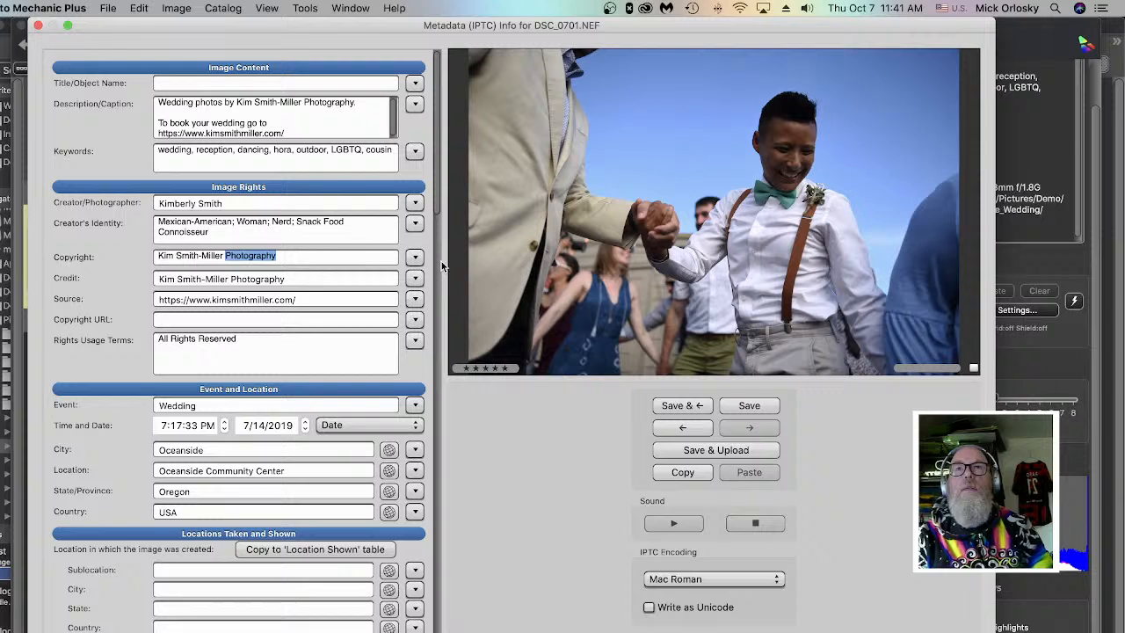
{"action": "key", "text": "BackSpace"}
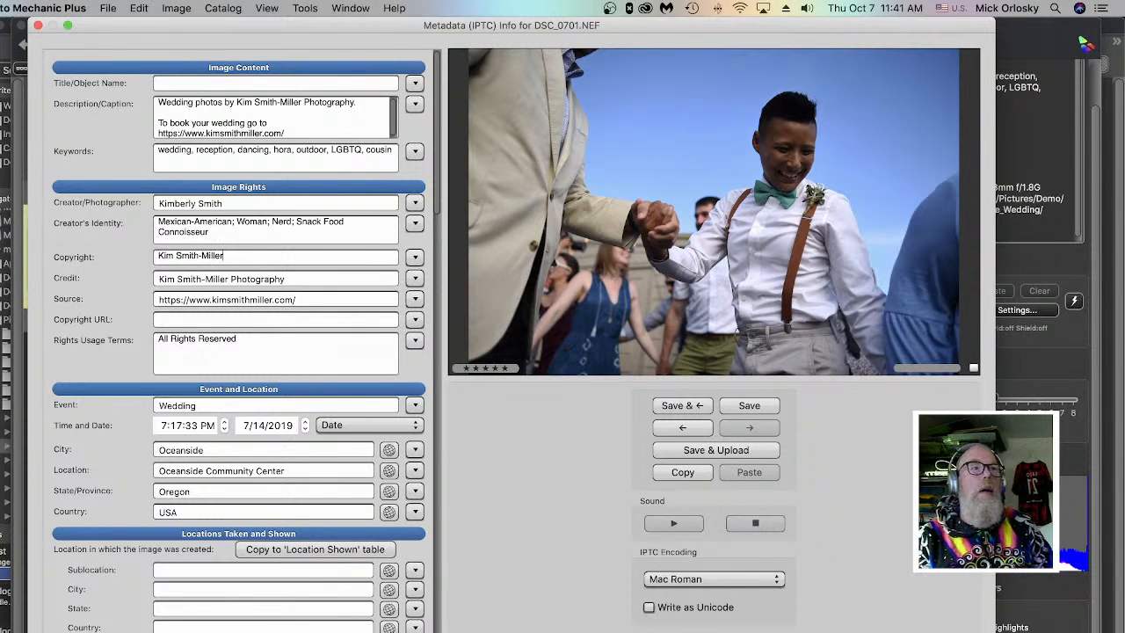
{"action": "left_click", "coordinate": [953, 563]}
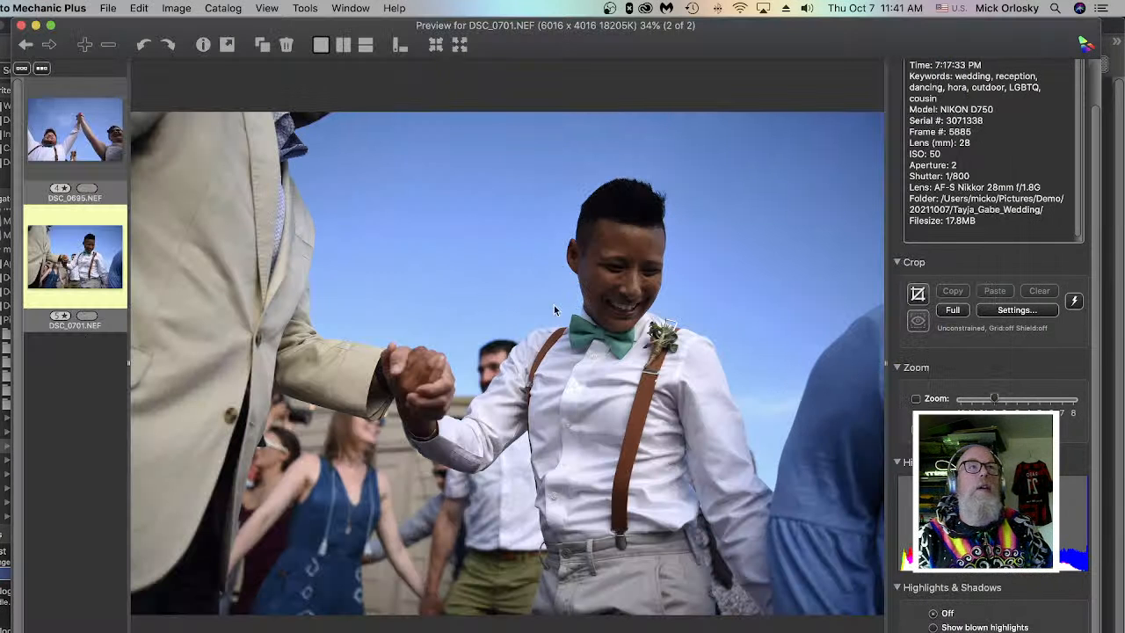
{"action": "left_click", "coordinate": [205, 42]}
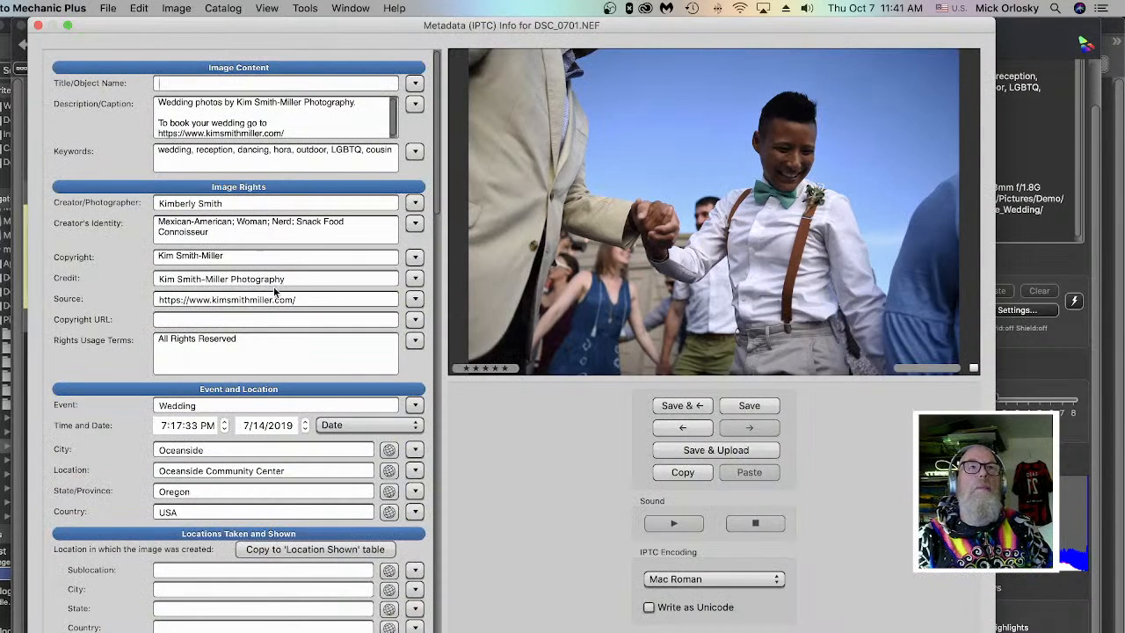
- Compare the photo's Credit and Copyright entries, then save, recheck and close its Metadata (IPTC) Info
{"action": "left_click_drag", "start_coordinate": [231, 277], "coordinate": [285, 277]}
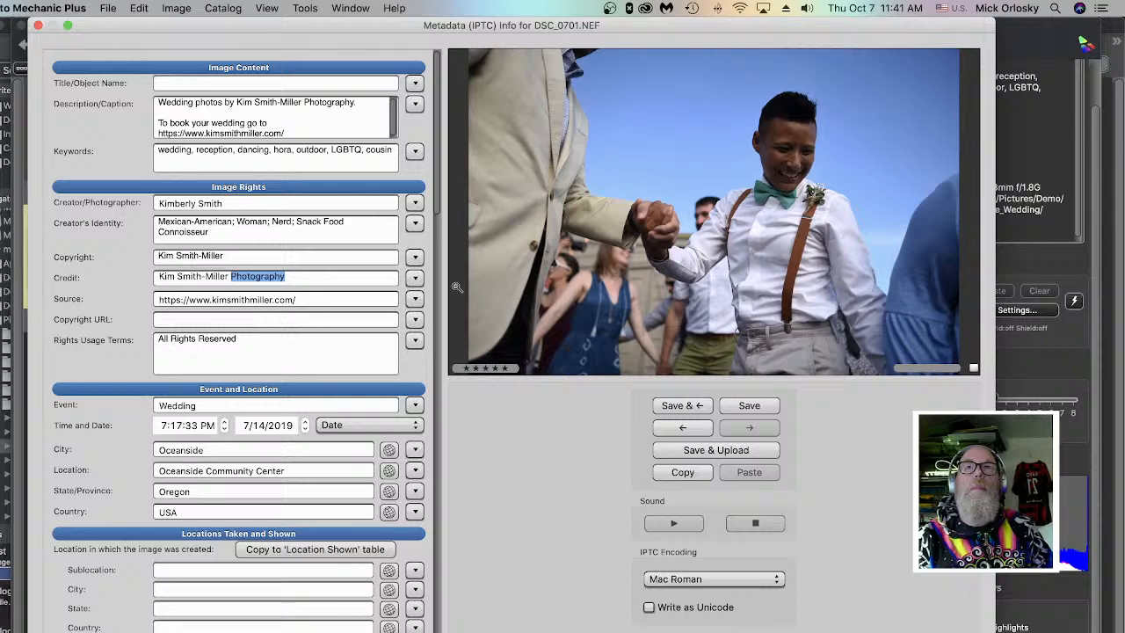
{"action": "left_click", "coordinate": [233, 255]}
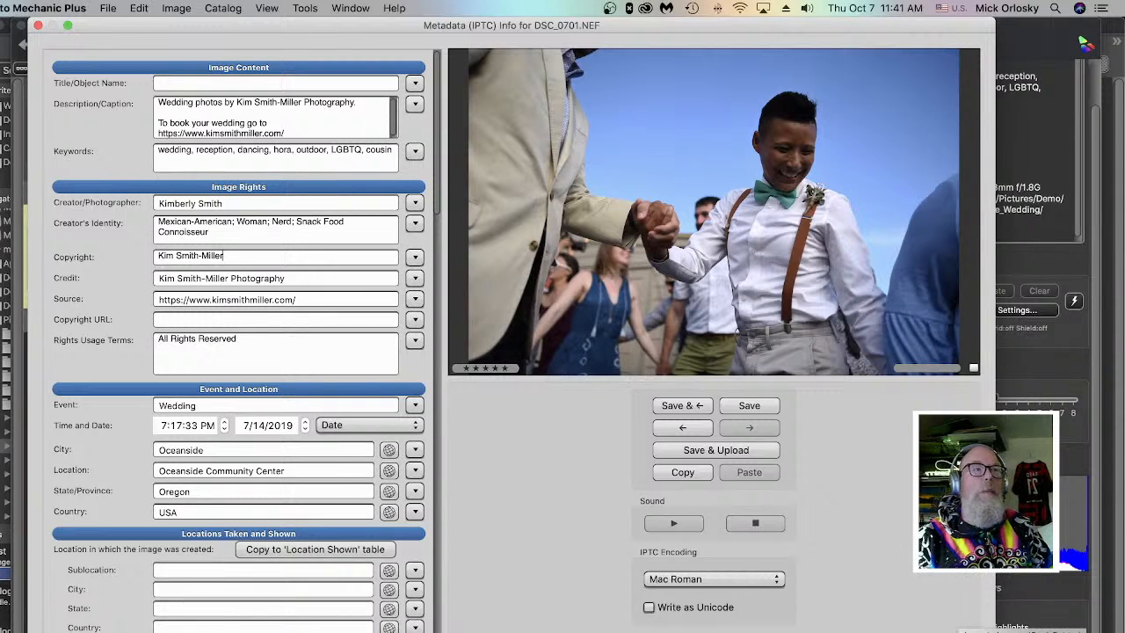
{"action": "key", "text": "Return"}
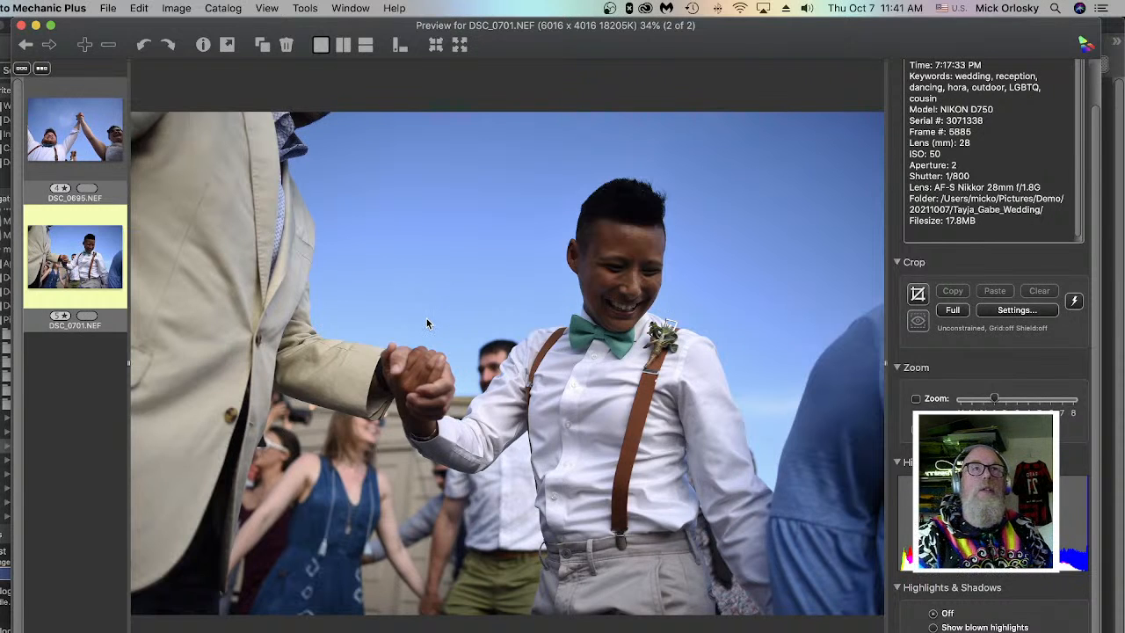
{"action": "key", "text": "super+i"}
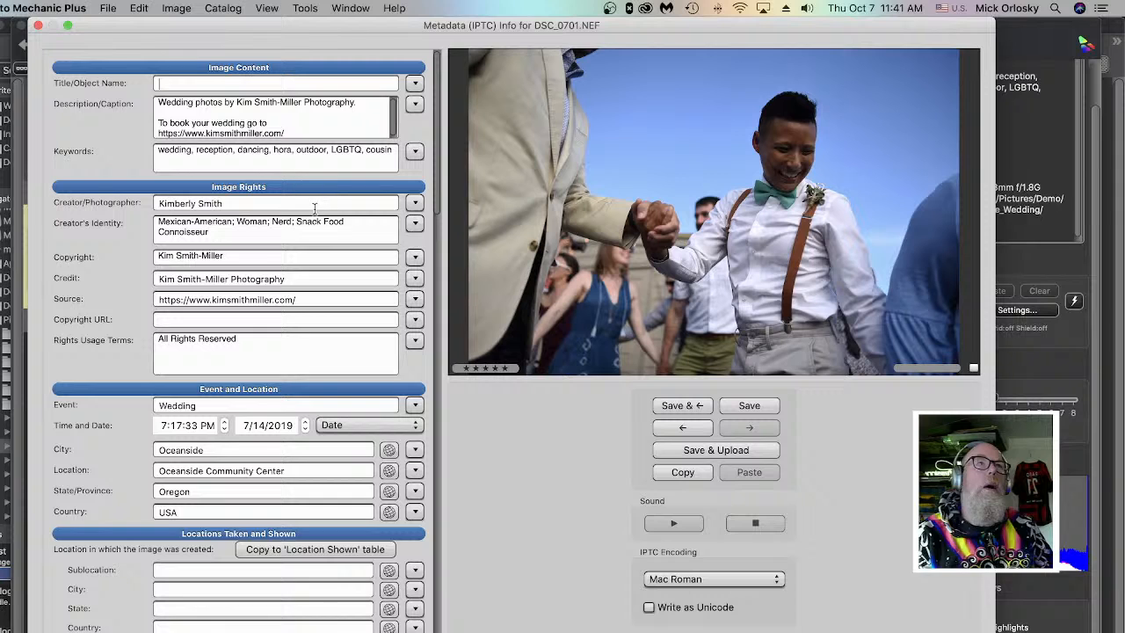
{"action": "left_click", "coordinate": [38, 24]}
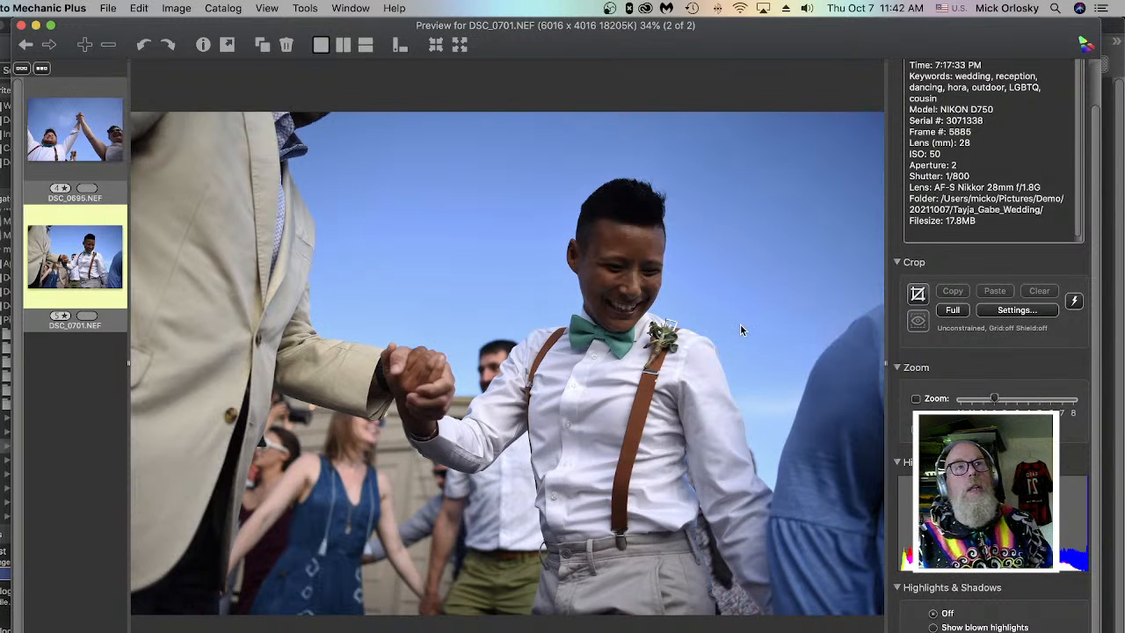
- Reopen the photo's metadata and save it as a snapshot named after the existing photographer snapshot with 2 appended
{"action": "key", "text": "super+i"}
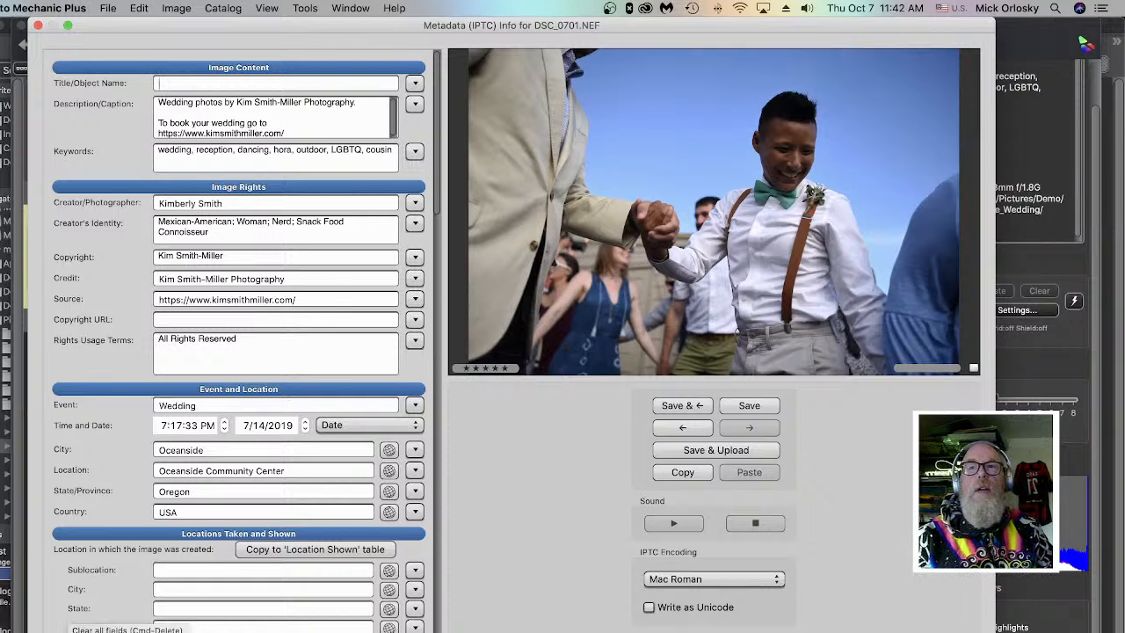
{"action": "left_click", "coordinate": [54, 631]}
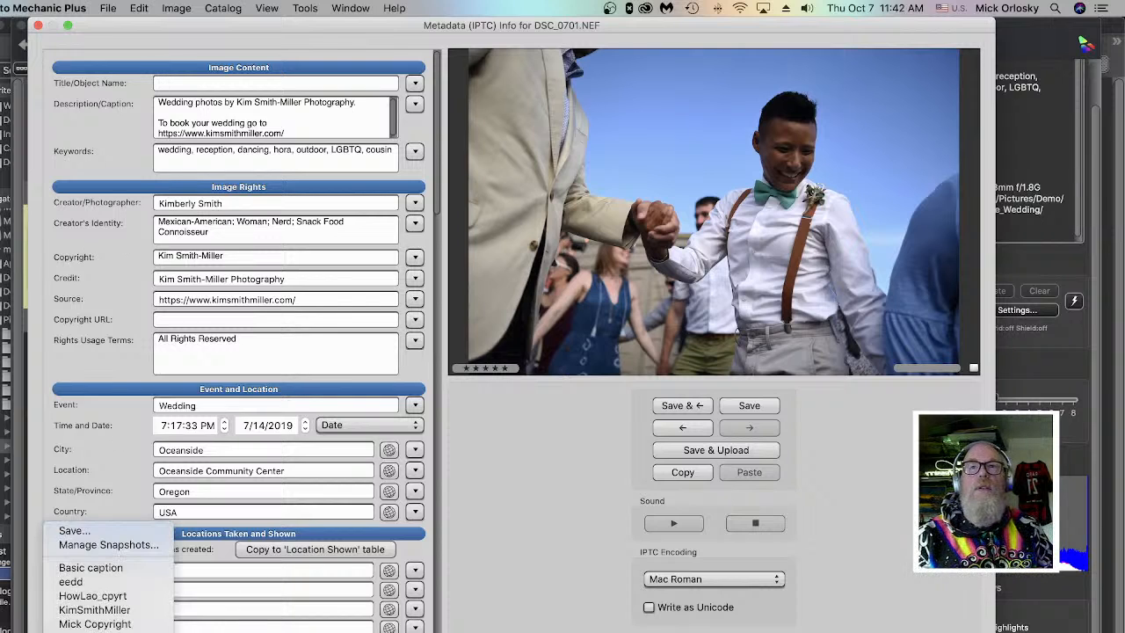
{"action": "left_click", "coordinate": [112, 531]}
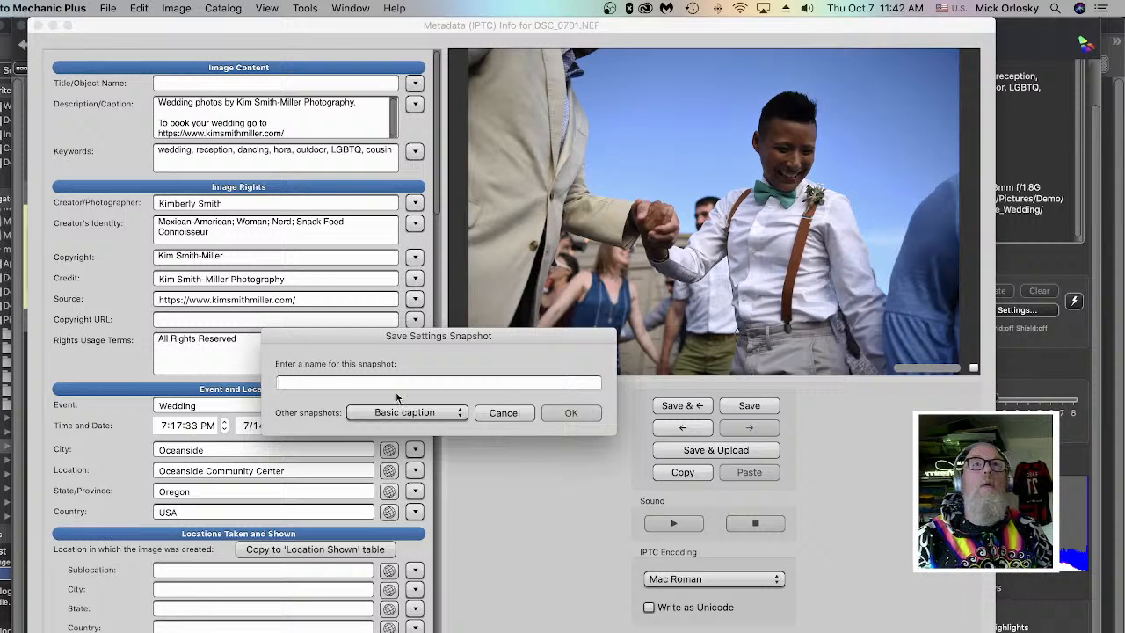
{"action": "left_click", "coordinate": [378, 413]}
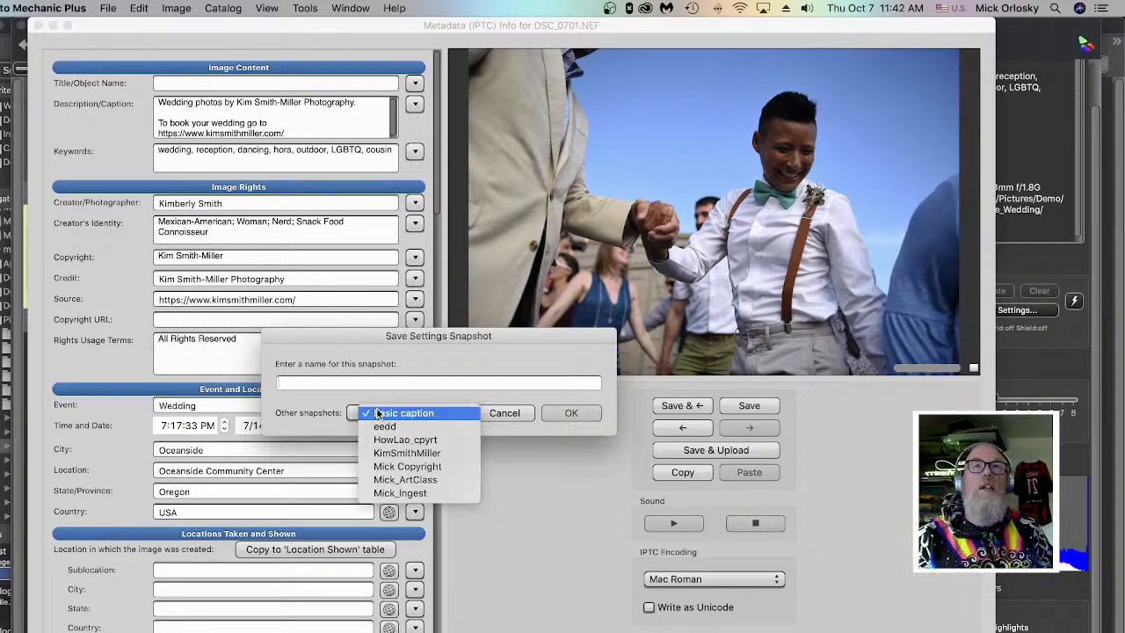
{"action": "left_click", "coordinate": [406, 454]}
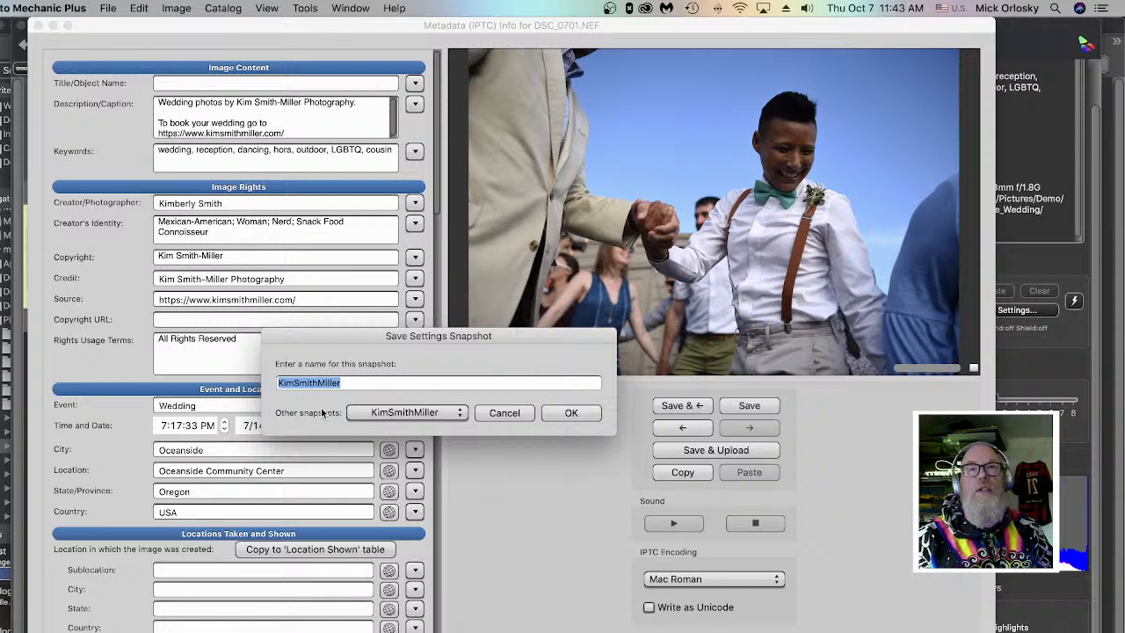
{"action": "left_click", "coordinate": [376, 384]}
{"action": "type", "text": "2"}
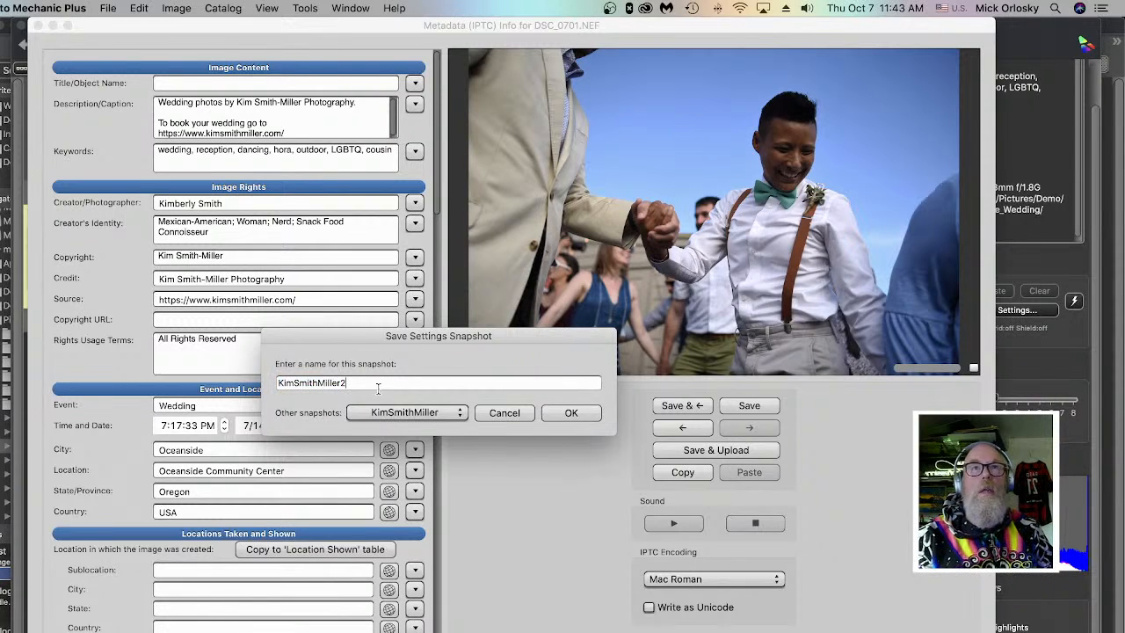
{"action": "left_click", "coordinate": [557, 412]}
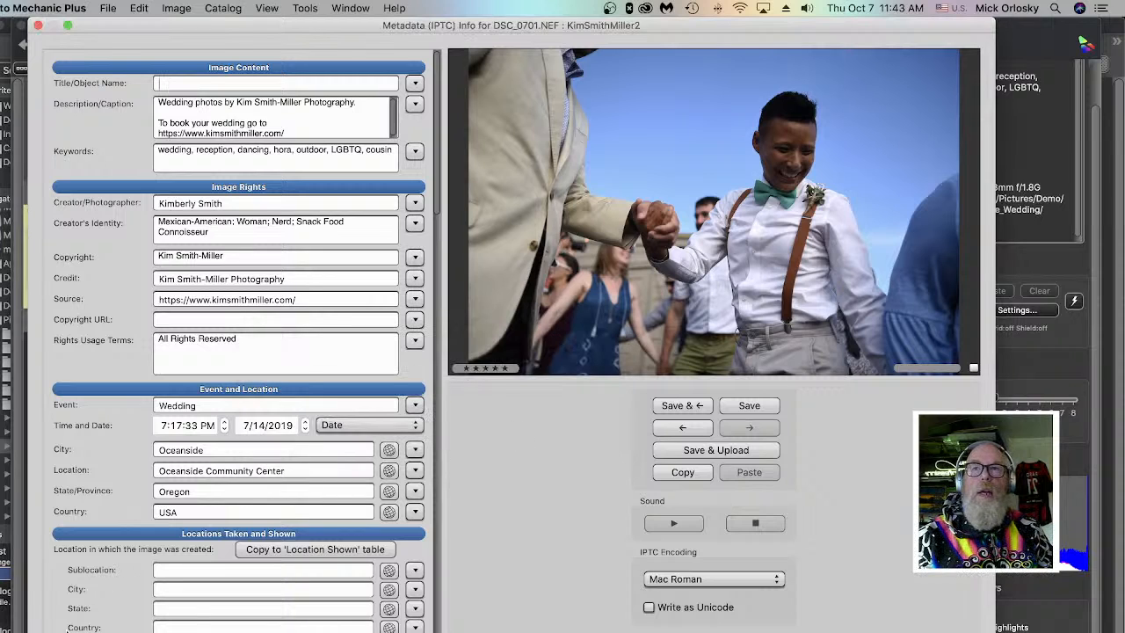
- Open the snapshots folder in Finder, delete the photographer snapshot ending in 2 from IPTCDialogSettings, and close the folder window
{"action": "left_click", "coordinate": [109, 631]}
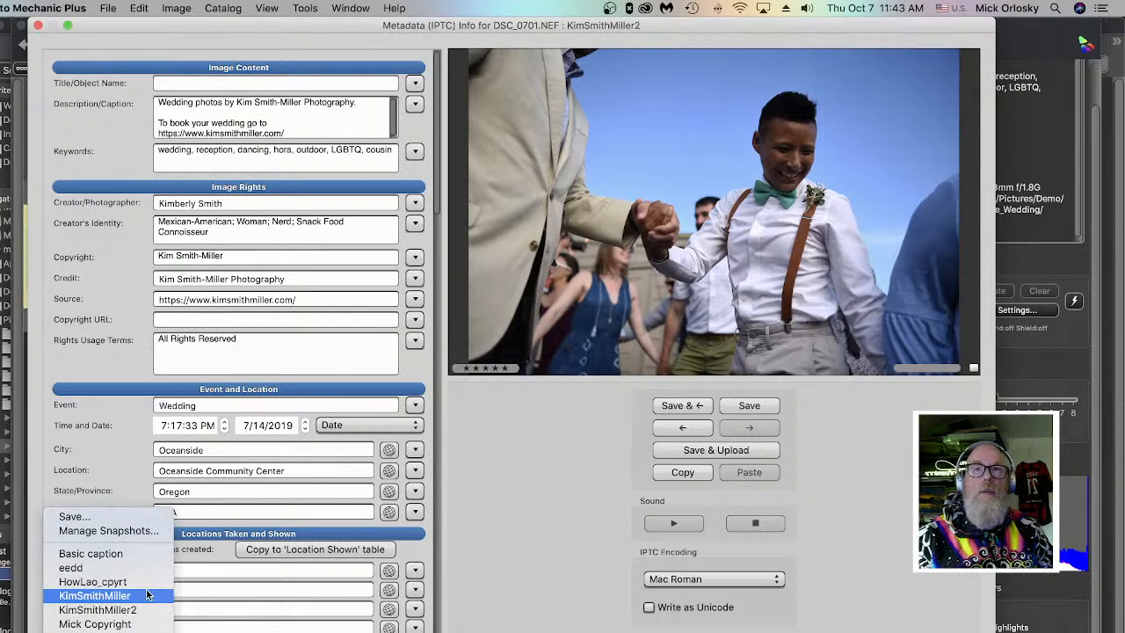
{"action": "left_click", "coordinate": [173, 531]}
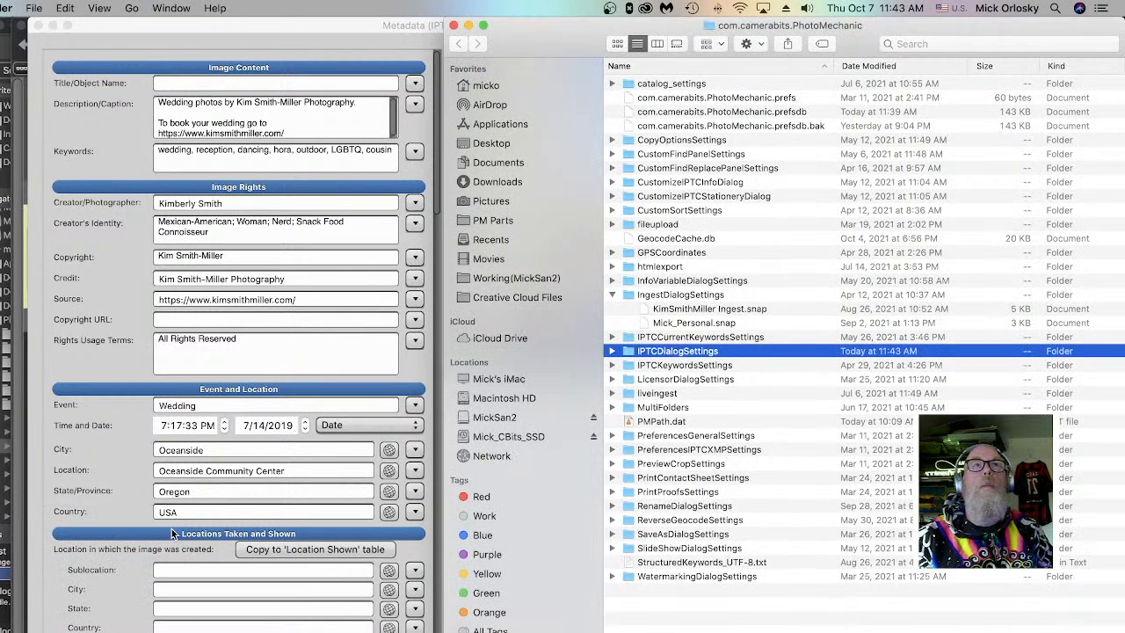
{"action": "left_click", "coordinate": [612, 351]}
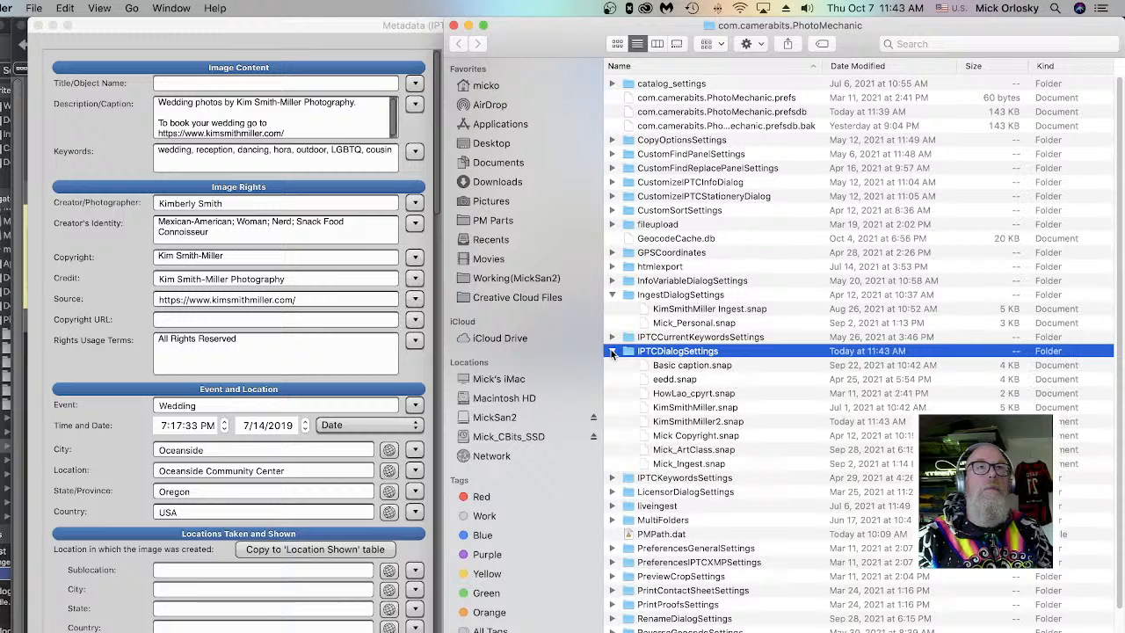
{"action": "left_click", "coordinate": [717, 425]}
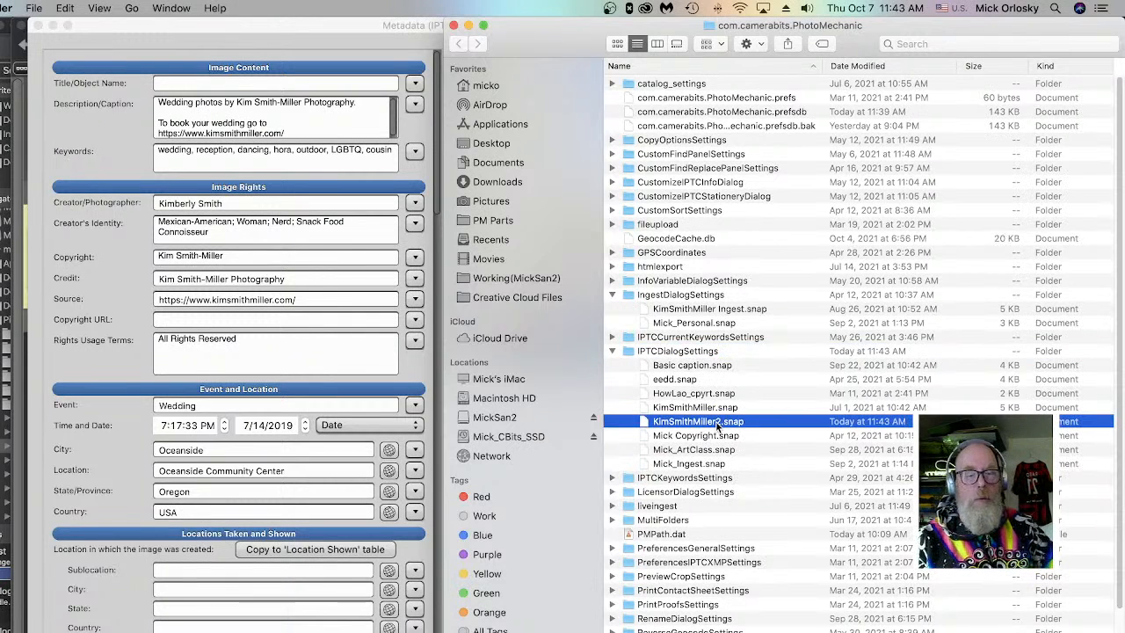
{"action": "key", "text": "super+BackSpace"}
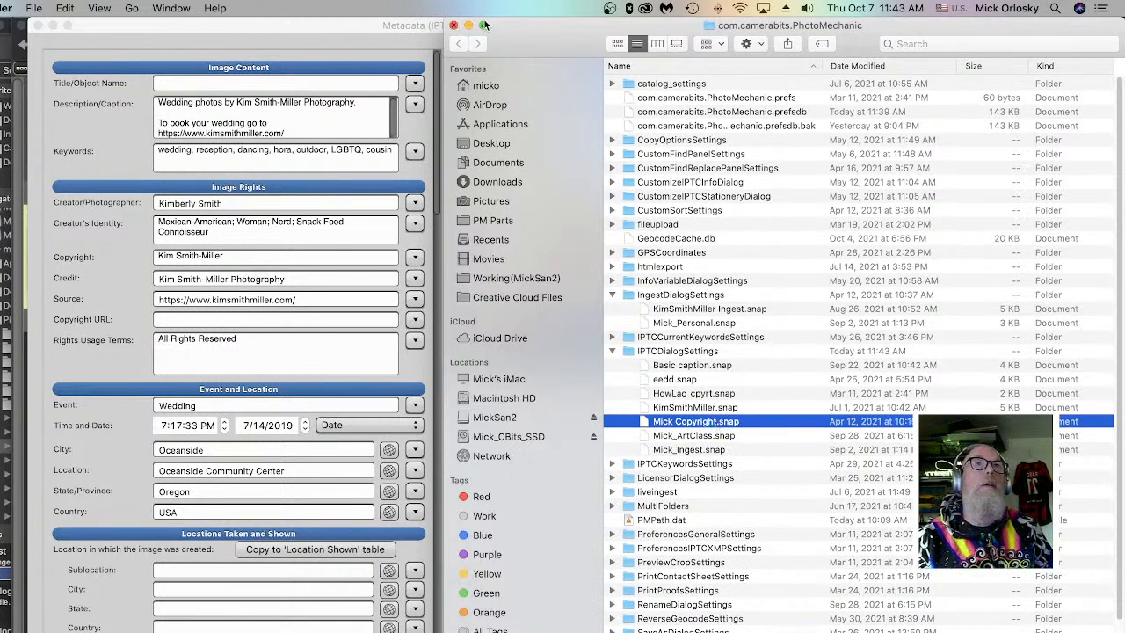
{"action": "left_click", "coordinate": [453, 25]}
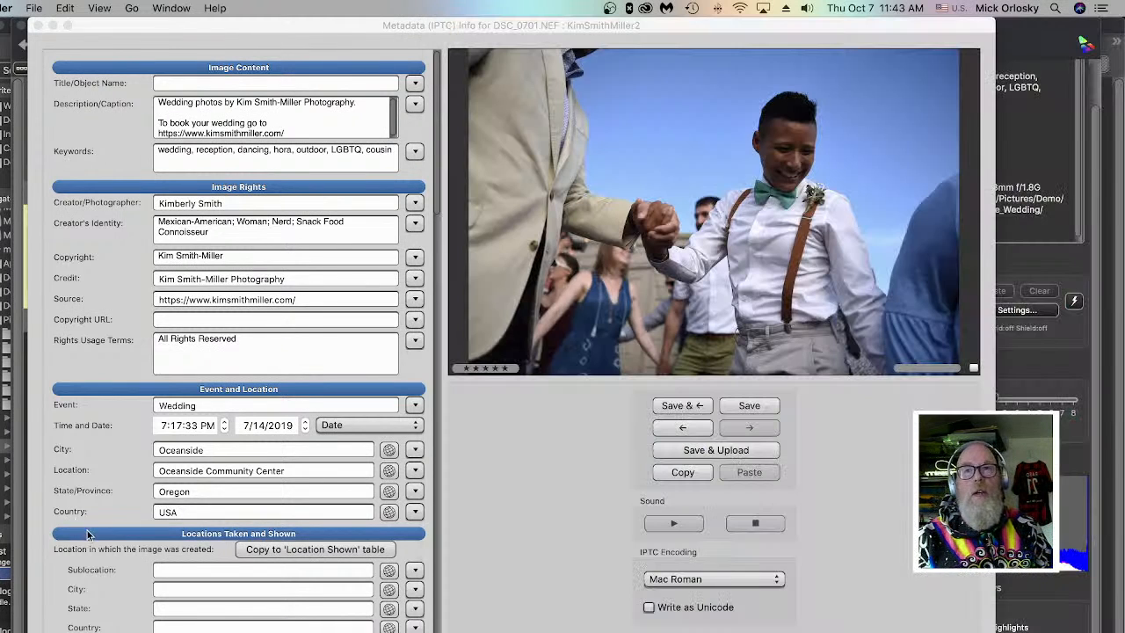